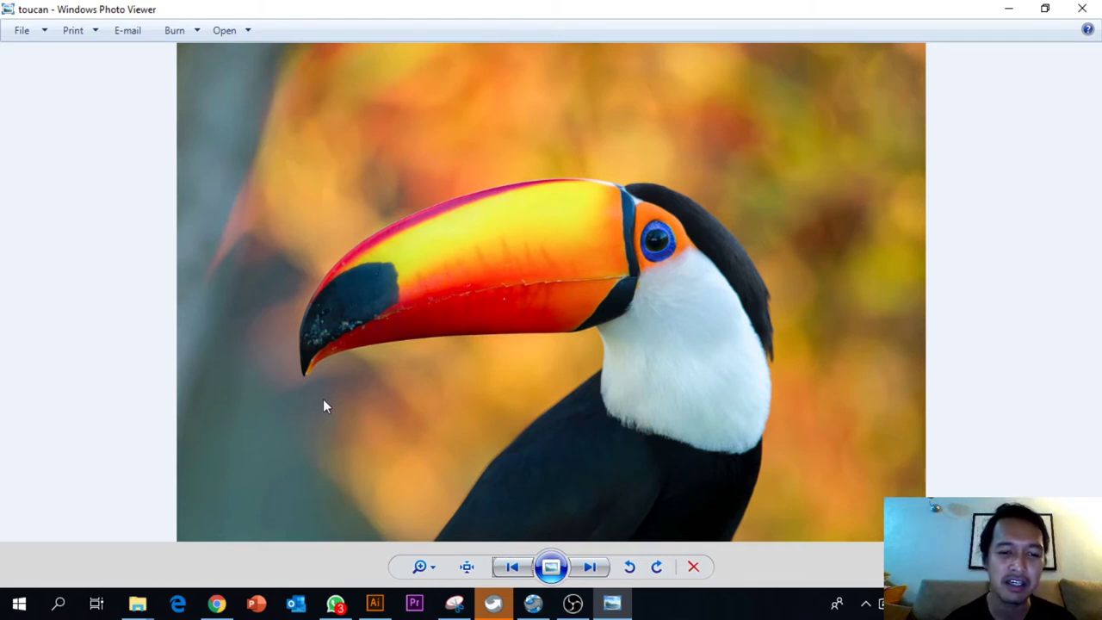
# Delete the old toucan image and place toucan.jpg on the artboard.
pyautogui.click(374, 603)
pyautogui.click(222, 277)
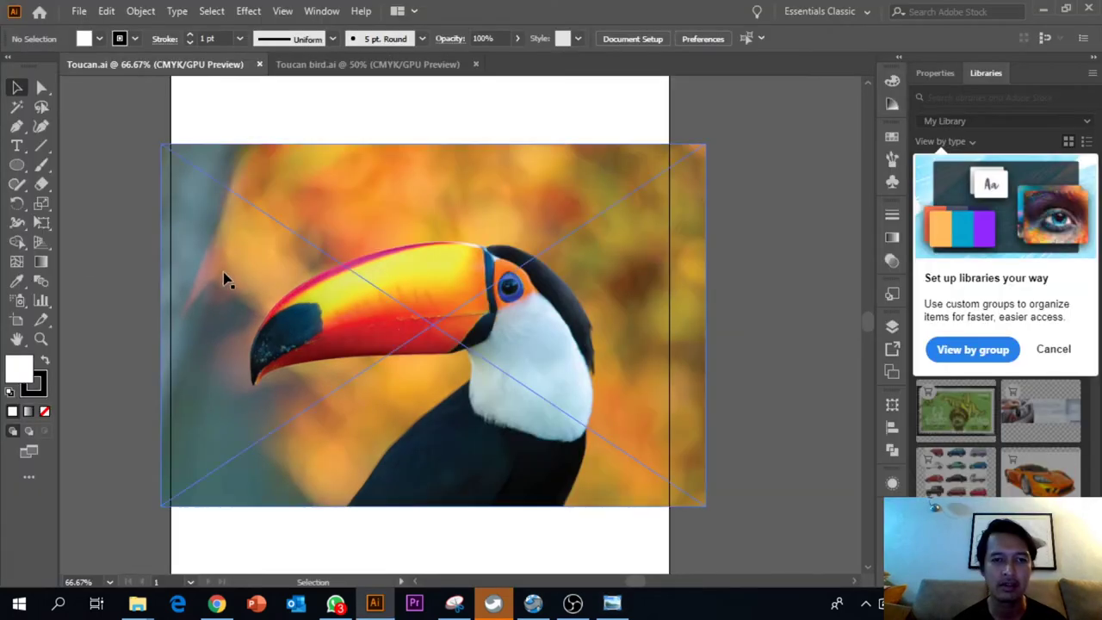
pyautogui.press('Delete')
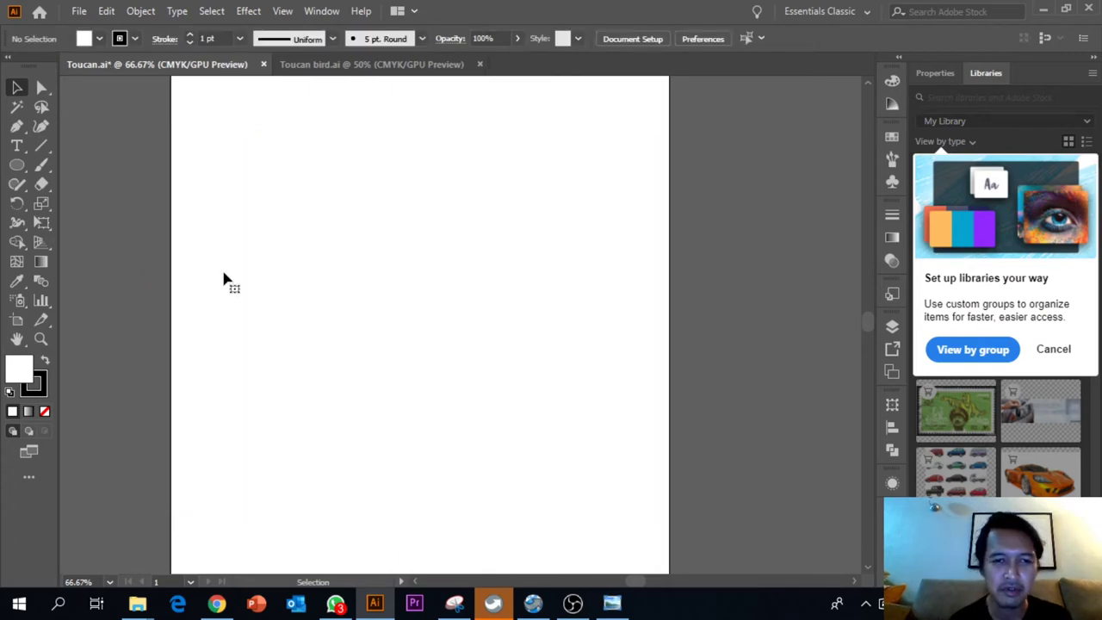
pyautogui.click(79, 10)
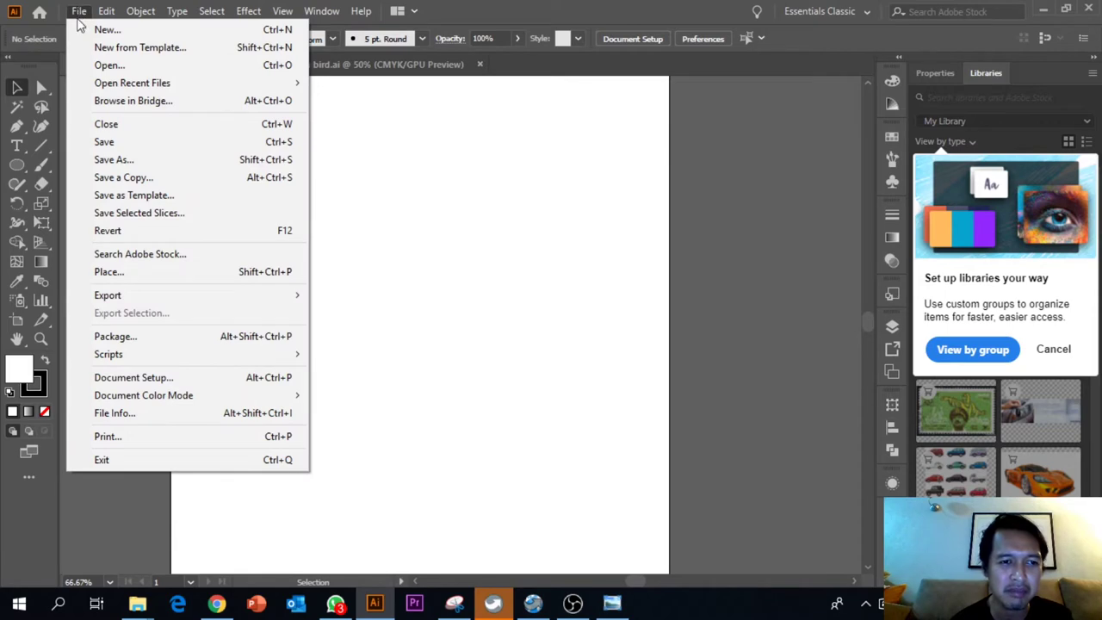
pyautogui.click(112, 272)
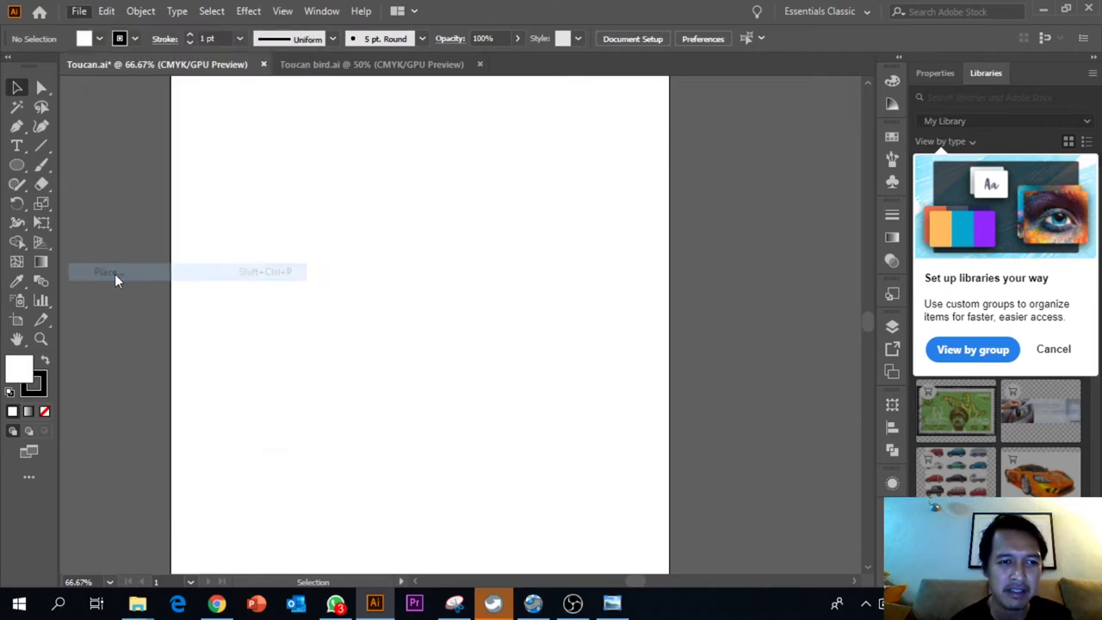
pyautogui.click(190, 251)
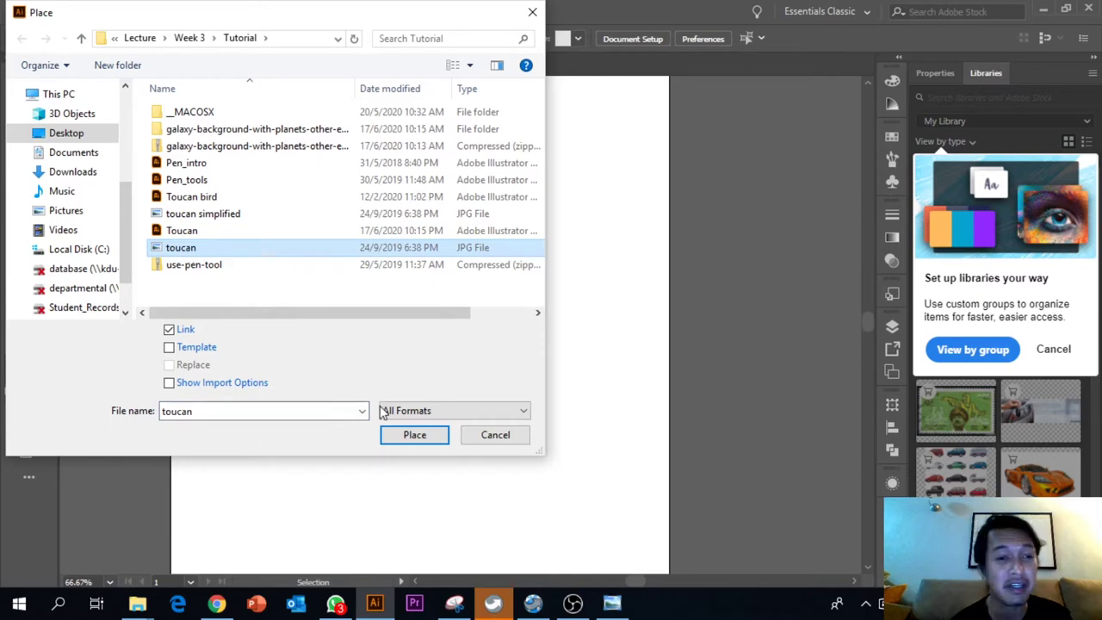
pyautogui.click(417, 438)
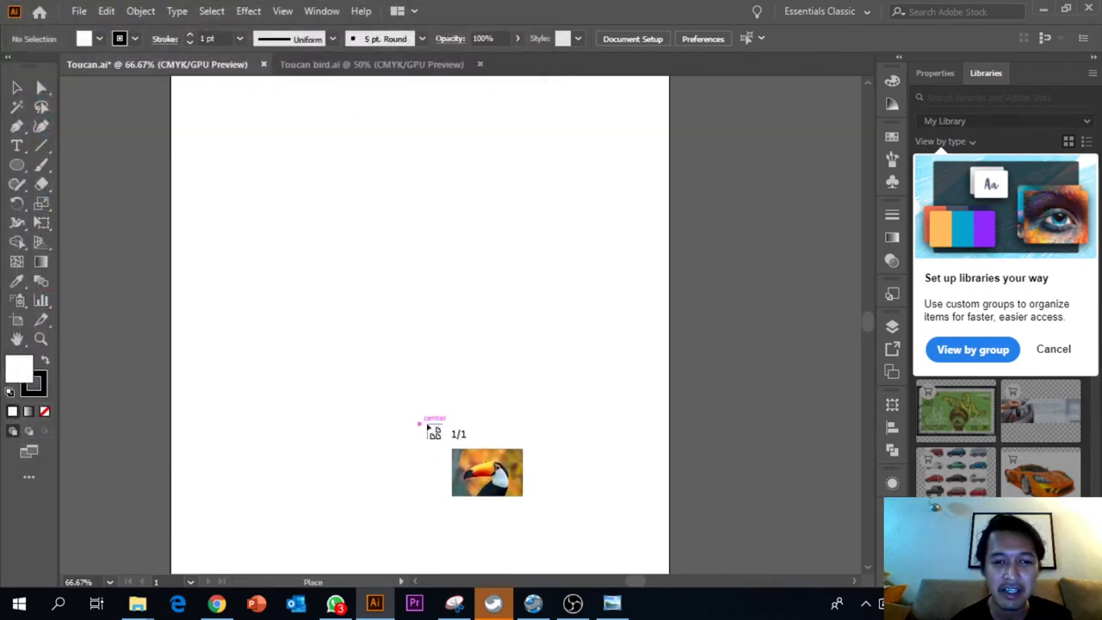
pyautogui.moveTo(231, 208); pyautogui.dragTo(668, 489)
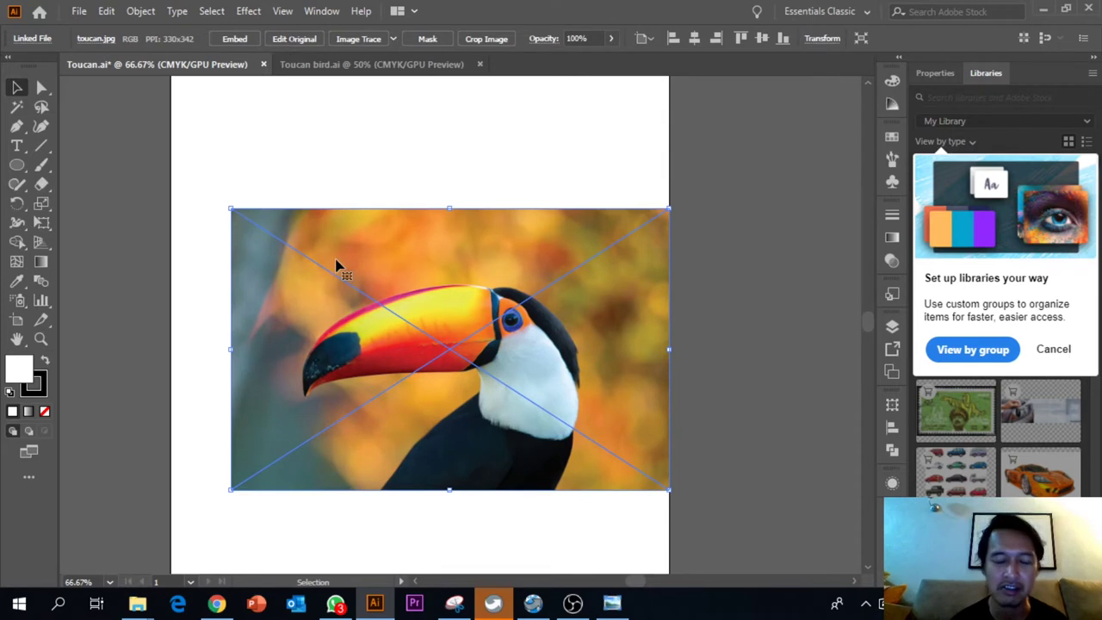
# Enlarge the toucan photo to the artboard's full width and position it in the upper portion.
pyautogui.moveTo(229, 209); pyautogui.dragTo(170, 167)
pyautogui.moveTo(459, 319); pyautogui.dragTo(465, 272)
pyautogui.moveTo(509, 303); pyautogui.dragTo(516, 309)
pyautogui.click(673, 334)
pyautogui.click(298, 201)
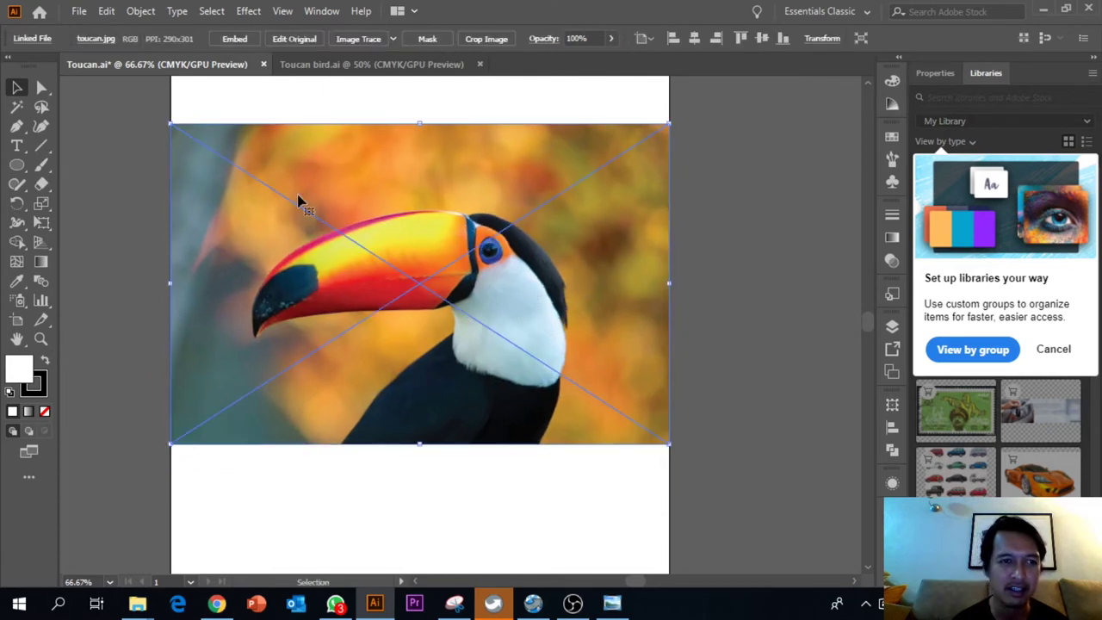
# Save the document as Toucan.ai, replacing the existing file, with default Illustrator options.
pyautogui.click(76, 12)
pyautogui.click(109, 160)
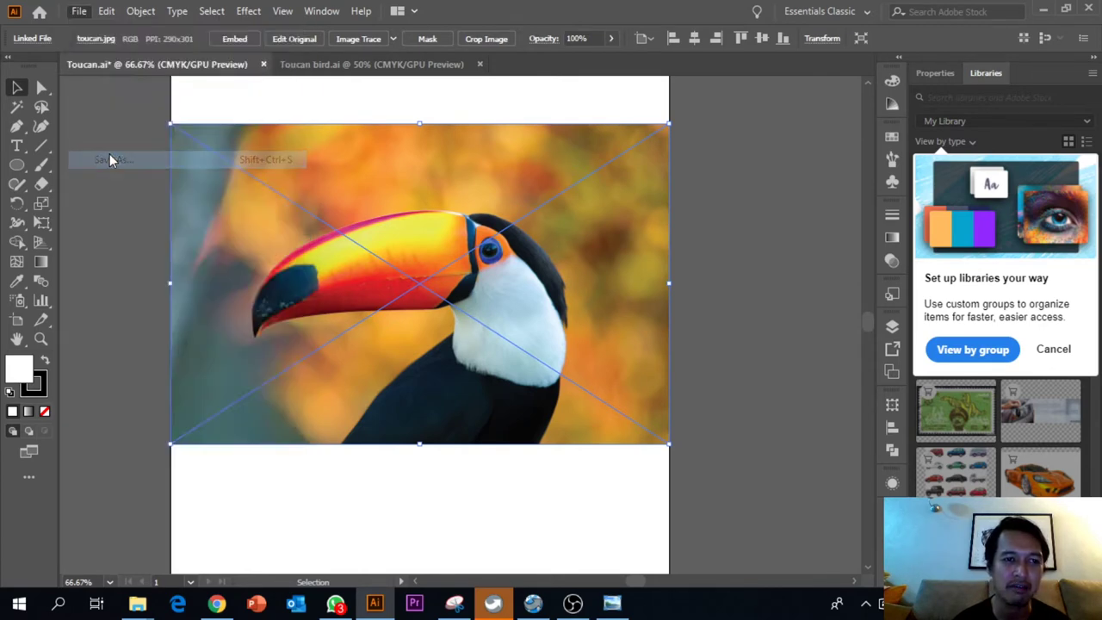
pyautogui.click(187, 302)
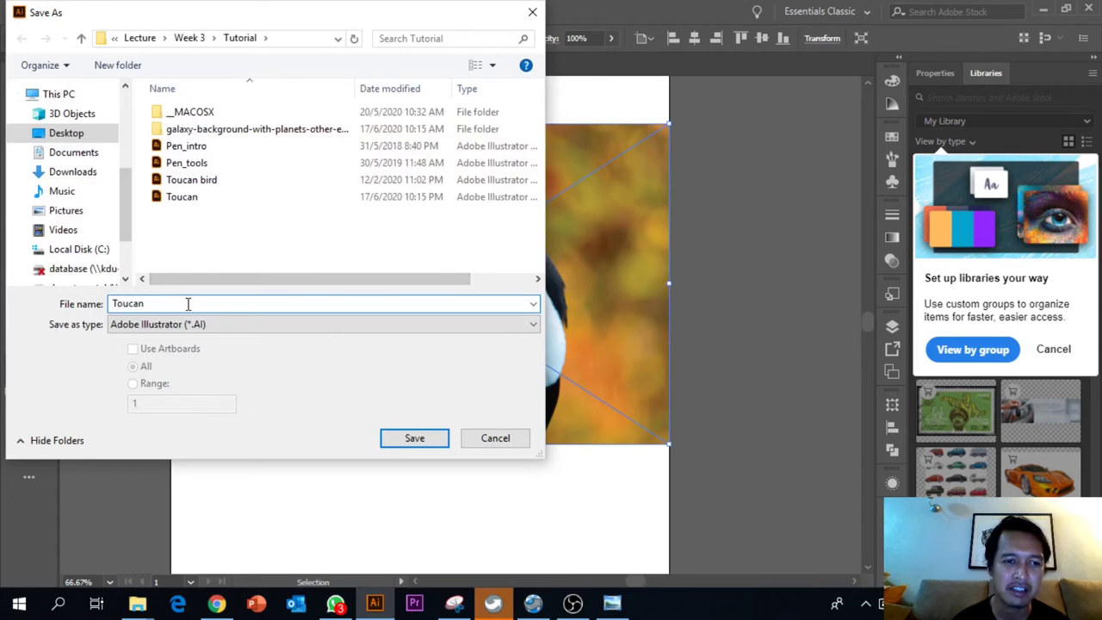
pyautogui.click(406, 435)
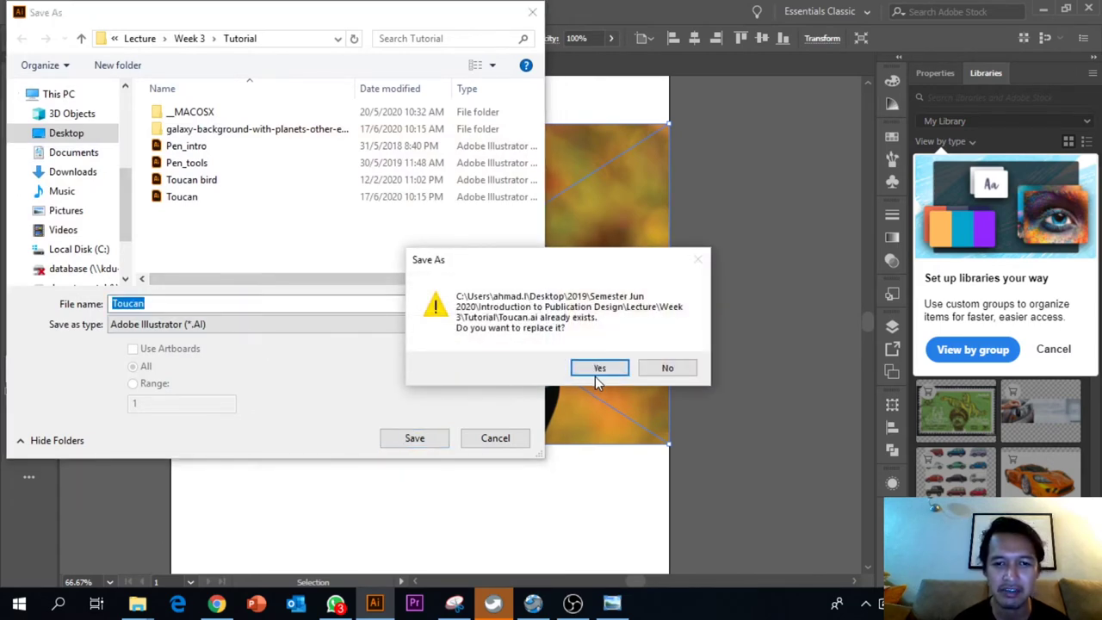
pyautogui.click(599, 369)
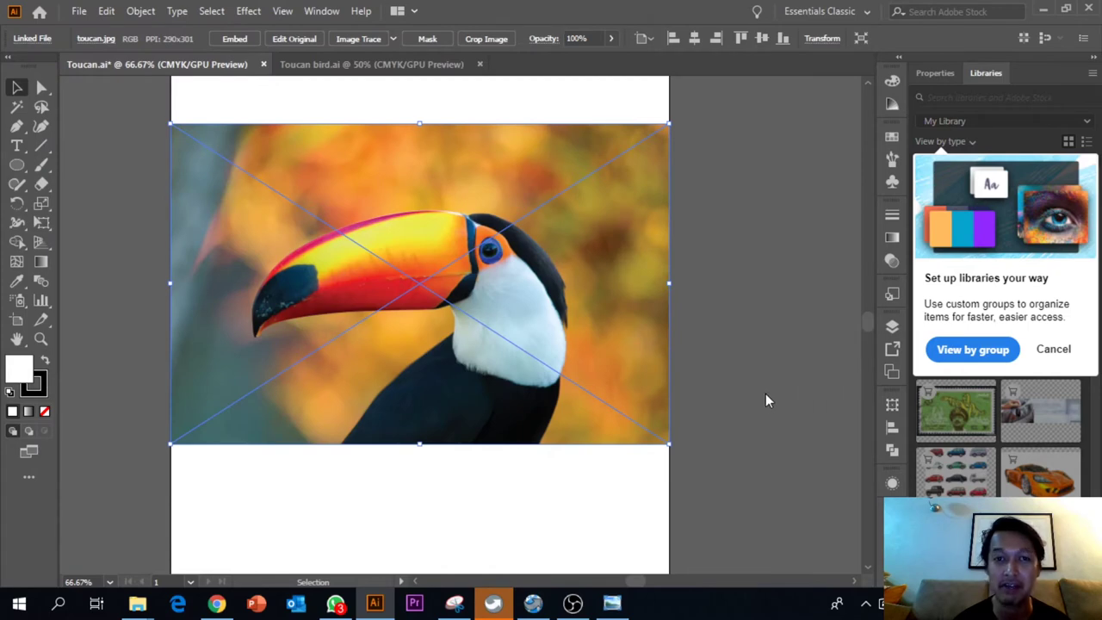
pyautogui.click(255, 507)
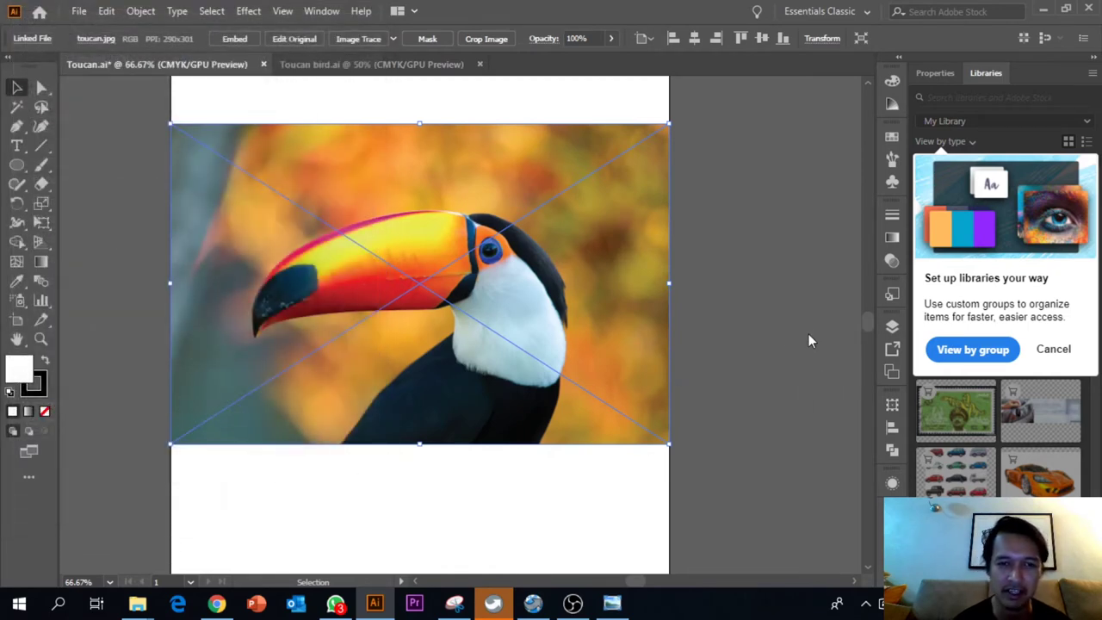
pyautogui.click(775, 336)
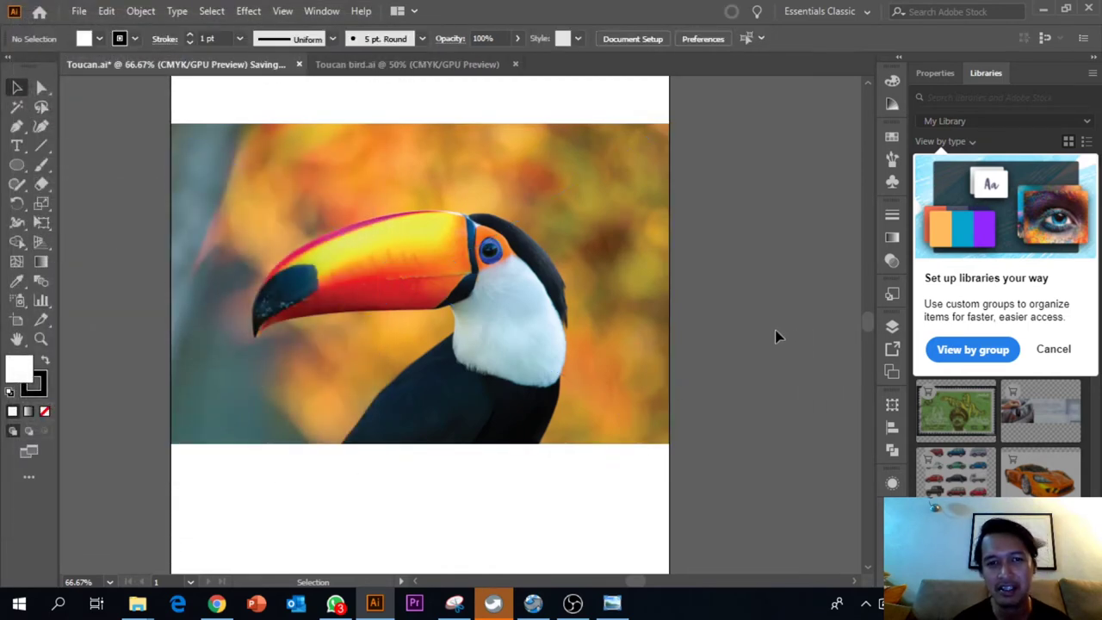
pyautogui.click(627, 338)
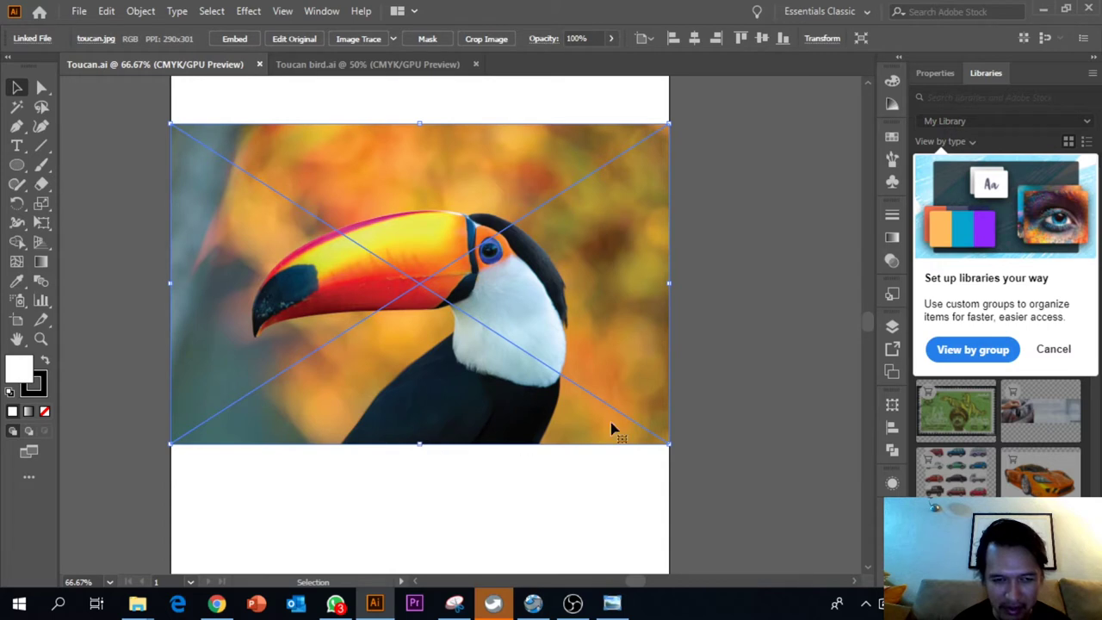
# Reflect the toucan photo across the vertical axis.
pyautogui.click(721, 393)
pyautogui.click(598, 327)
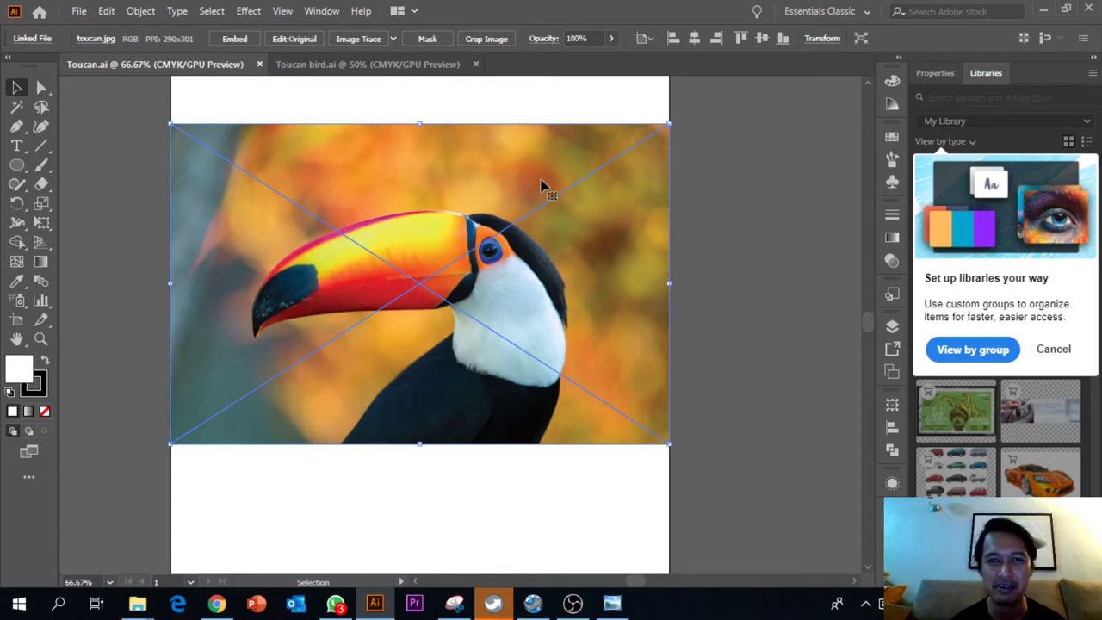
pyautogui.rightClick(463, 178)
pyautogui.moveTo(544, 297)
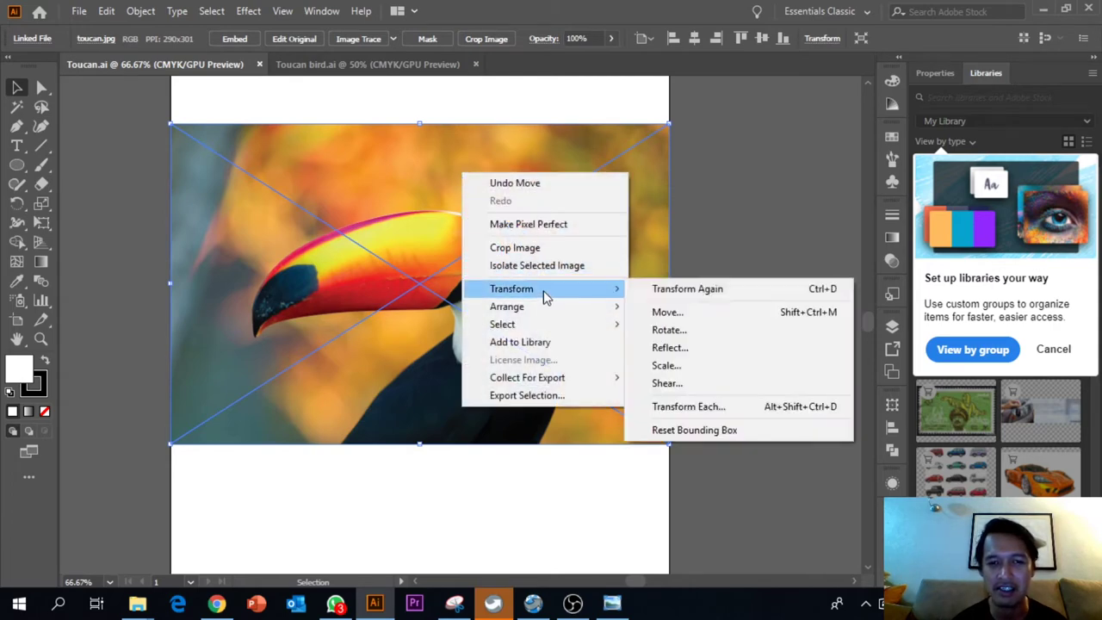
pyautogui.click(739, 350)
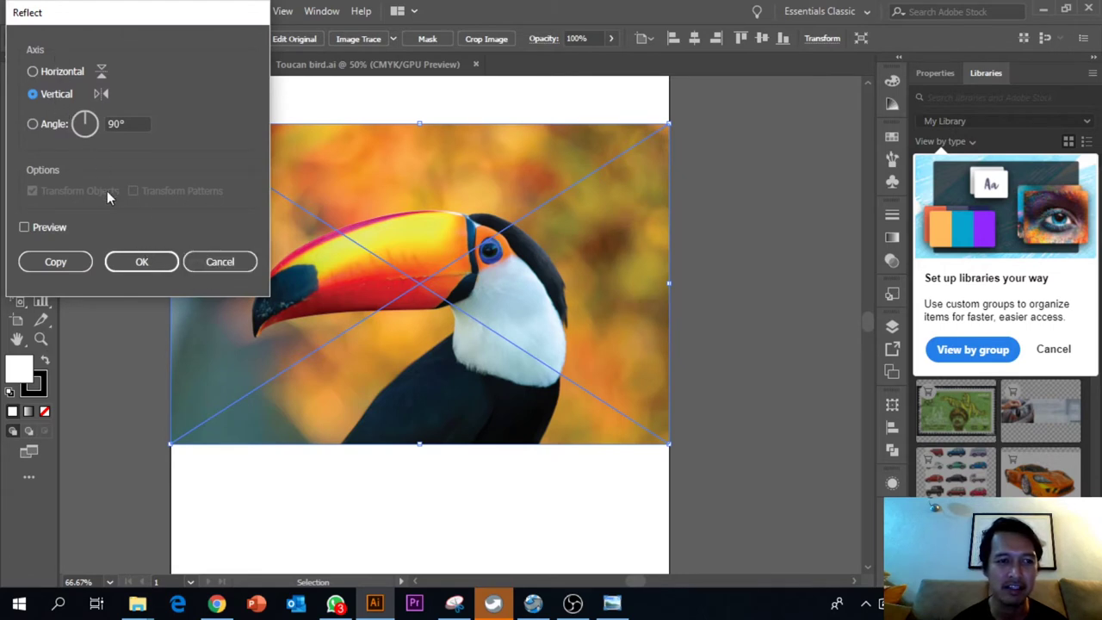
pyautogui.click(138, 260)
pyautogui.click(691, 336)
pyautogui.scroll(-3, 690, 334)
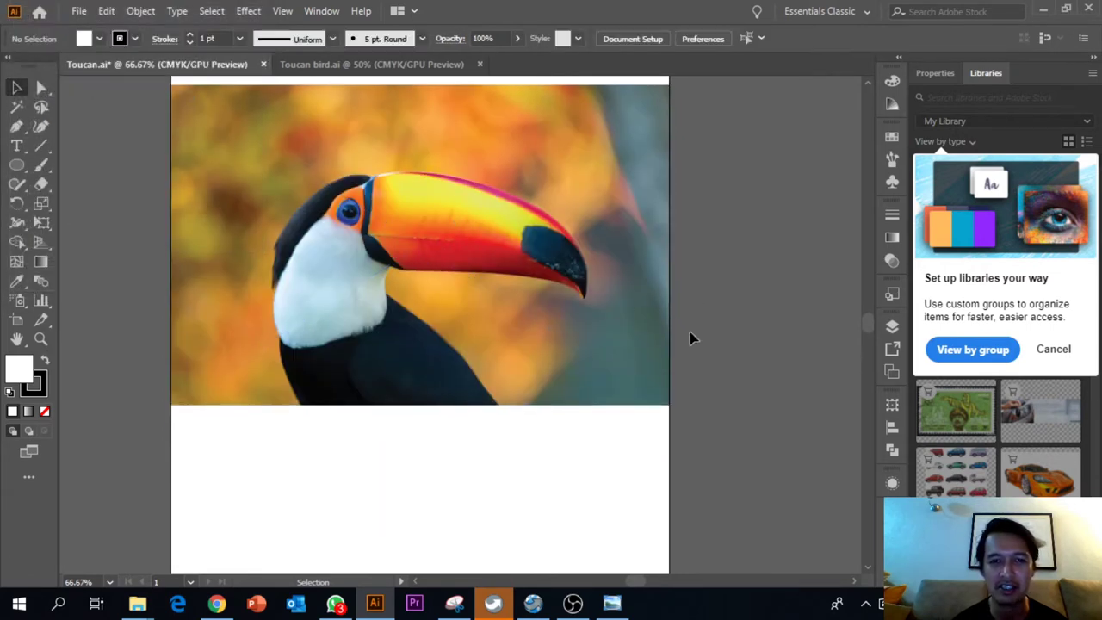
pyautogui.scroll(2, 693, 332)
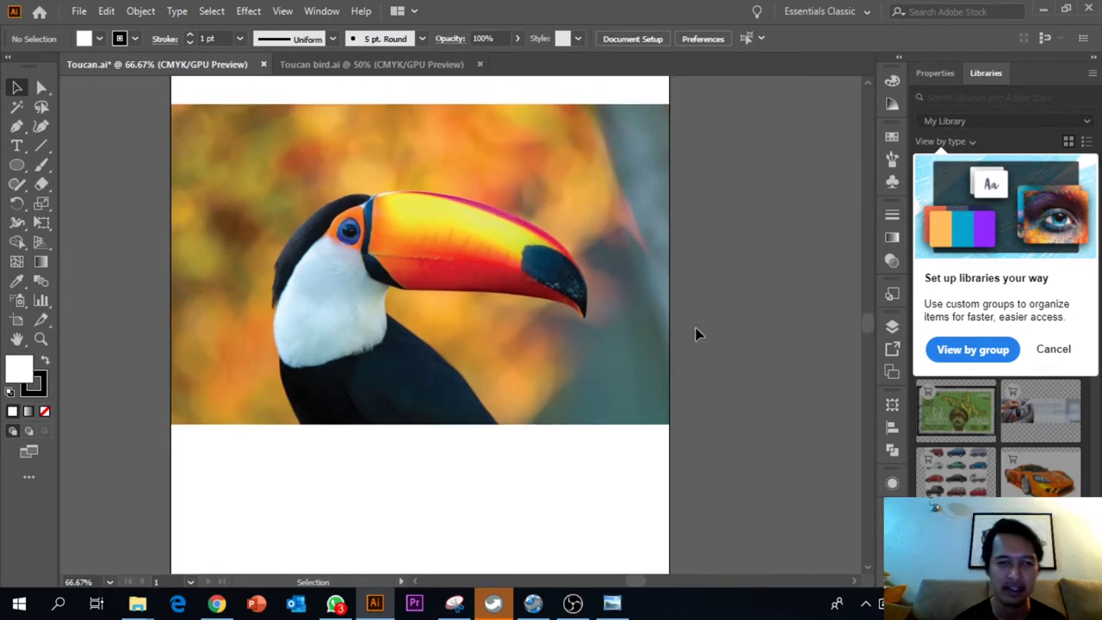
pyautogui.click(625, 327)
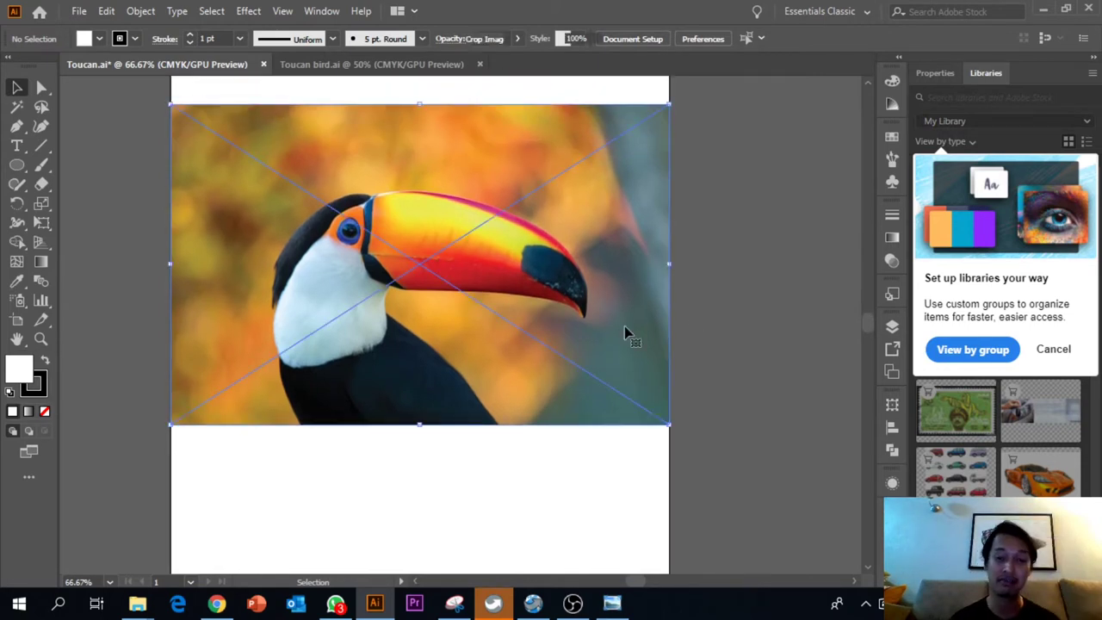
pyautogui.click(788, 344)
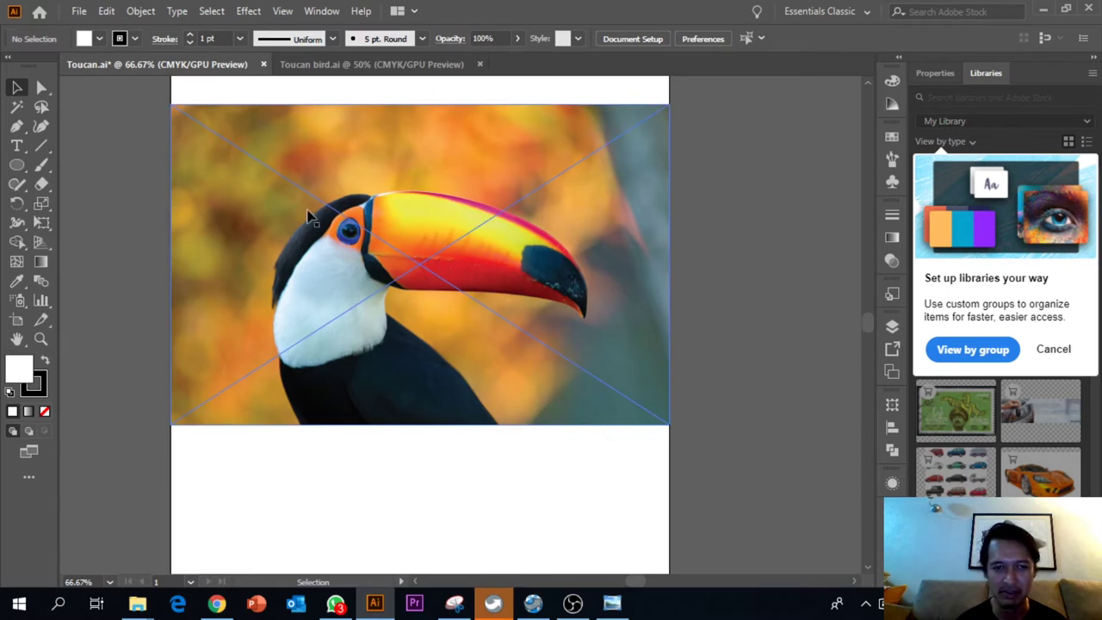
# Draw a circle about 13.61 cm across over the toucan photo.
pyautogui.click(20, 166)
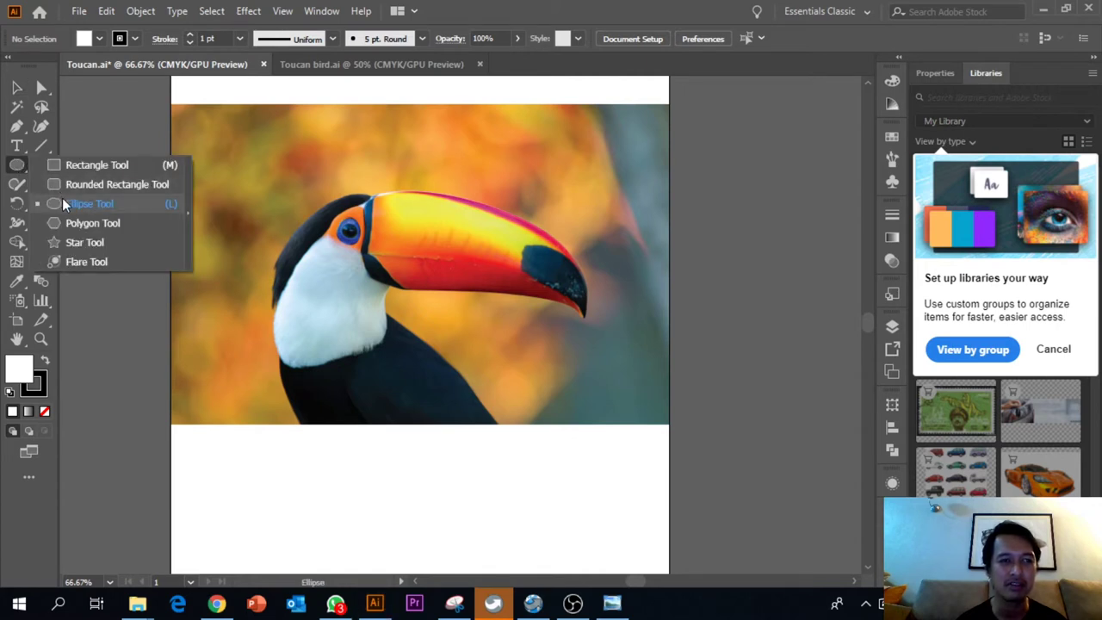
pyautogui.click(100, 39)
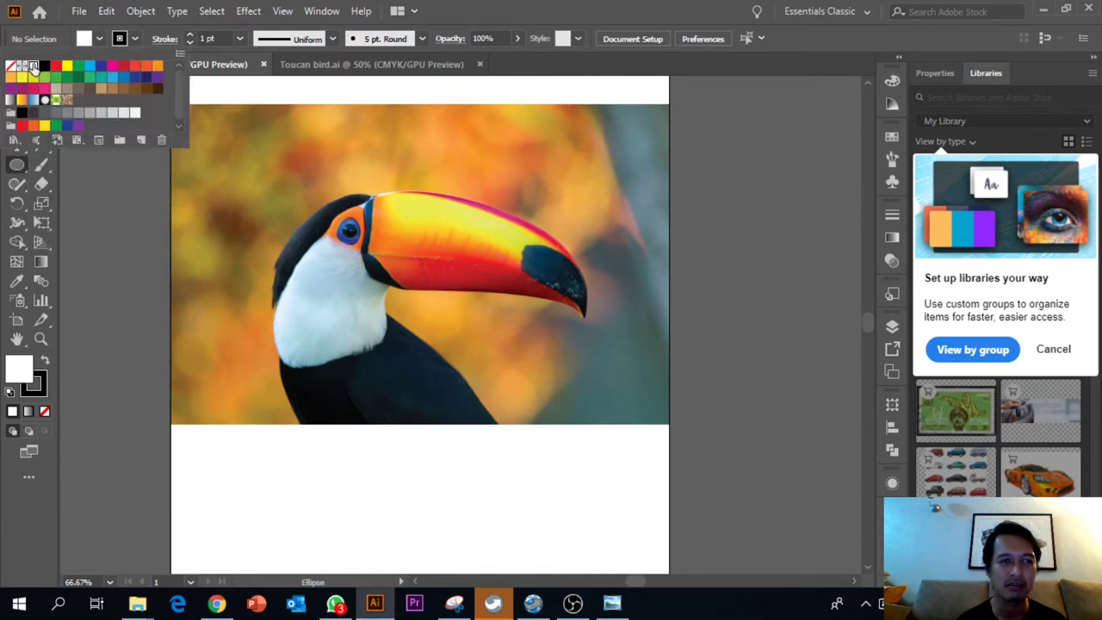
pyautogui.click(135, 39)
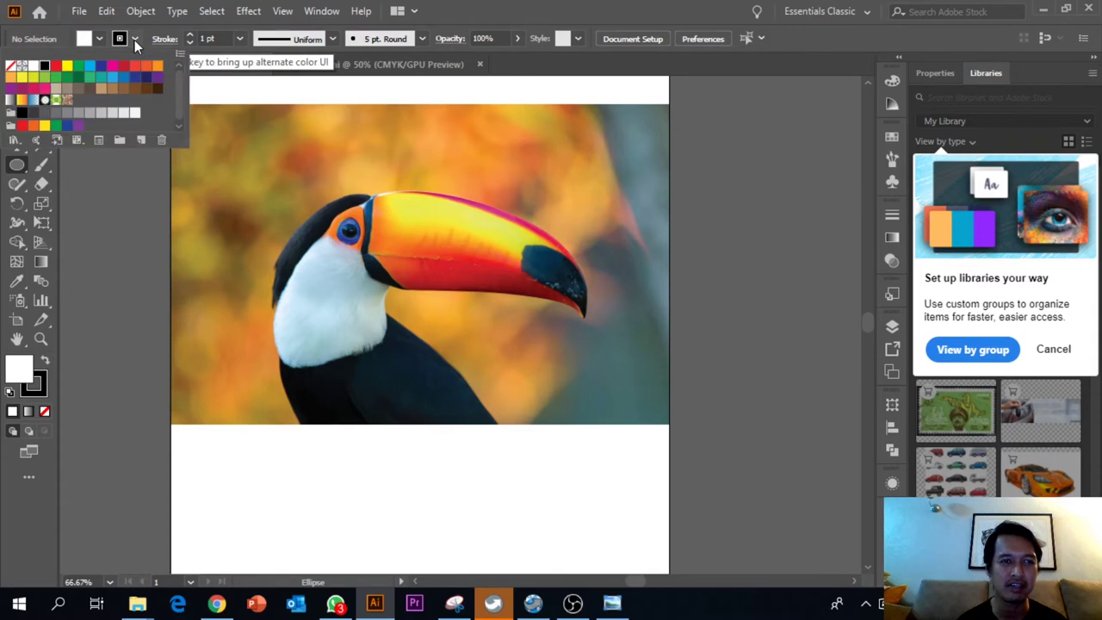
pyautogui.click(508, 18)
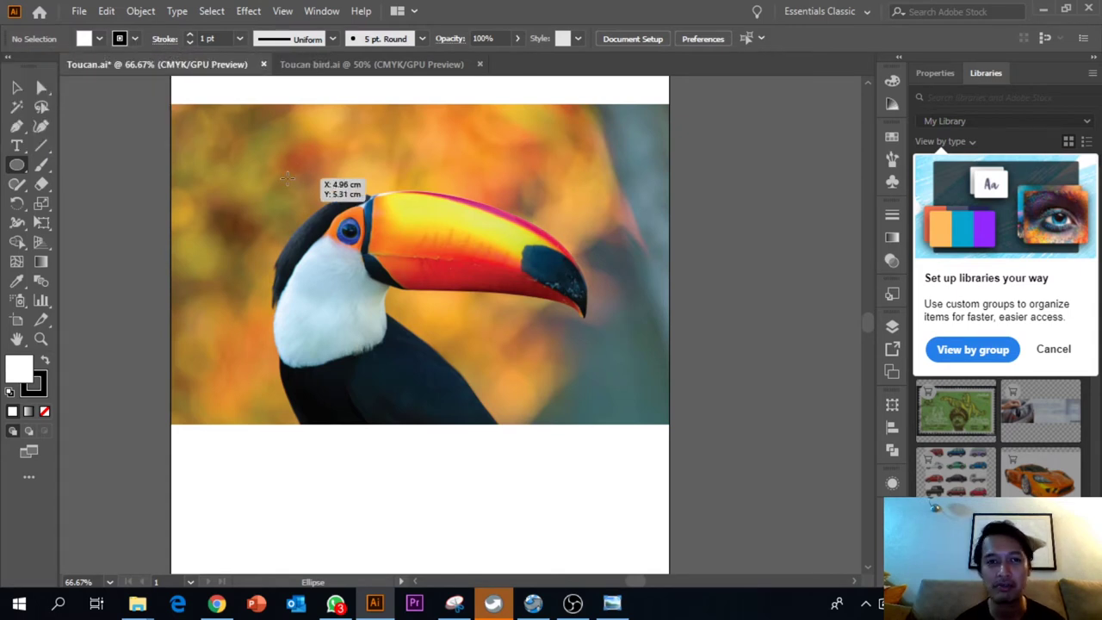
pyautogui.moveTo(276, 191); pyautogui.dragTo(594, 496)
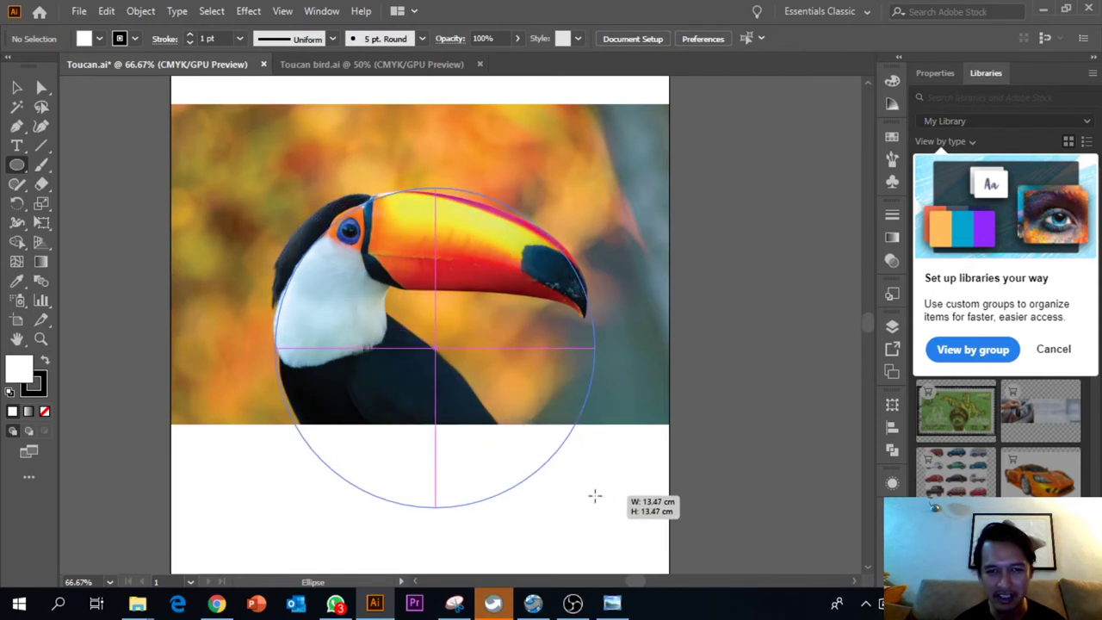
pyautogui.moveTo(595, 496); pyautogui.dragTo(598, 504)
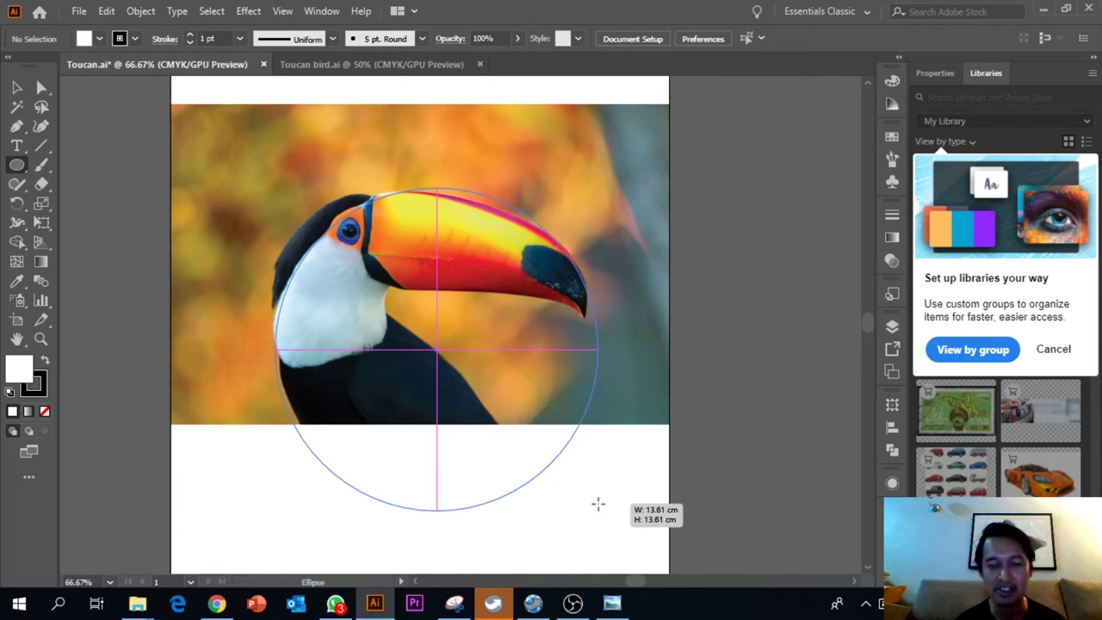
pyautogui.moveTo(598, 504); pyautogui.dragTo(596, 502)
# Shift the white circle up and to the left over the photo.
pyautogui.press('v')
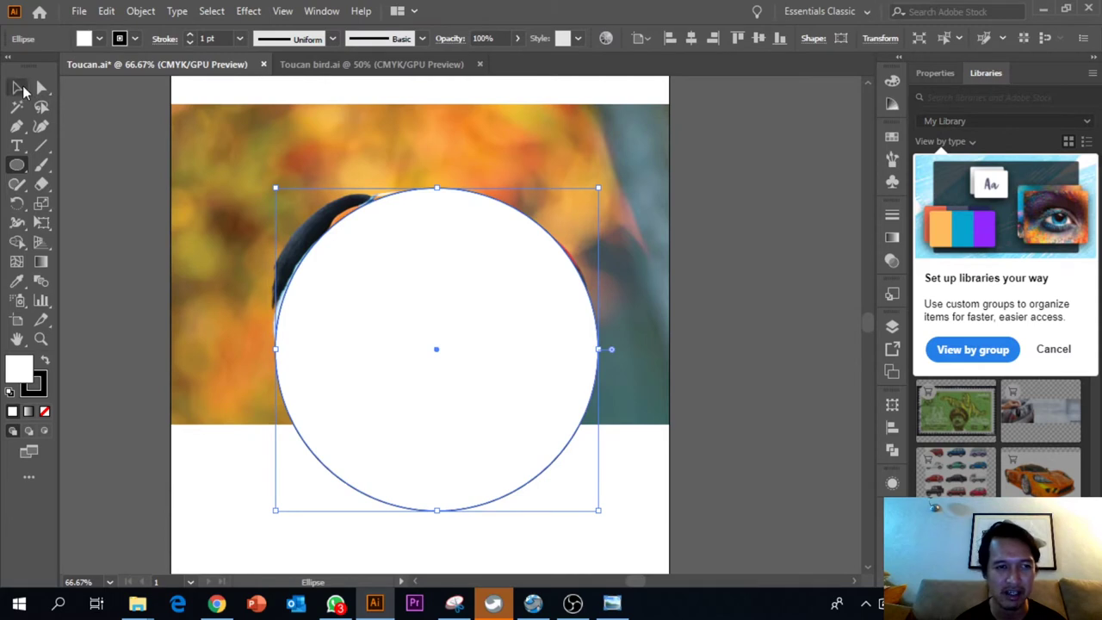
pyautogui.moveTo(410, 317); pyautogui.dragTo(386, 305)
pyautogui.moveTo(492, 342); pyautogui.dragTo(507, 344)
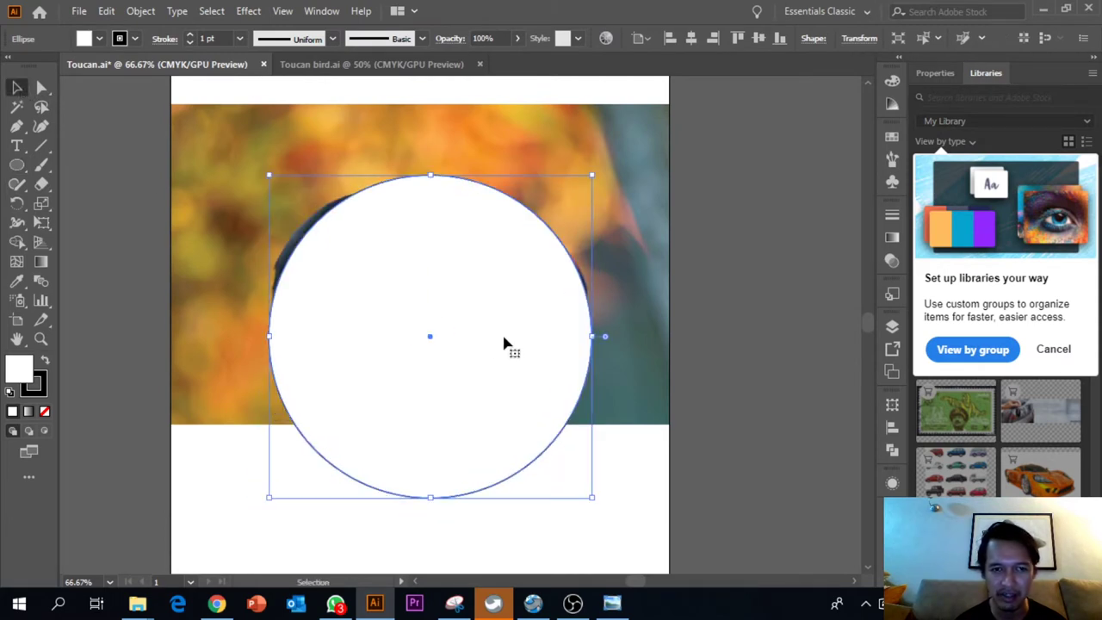
pyautogui.click(794, 273)
pyautogui.click(494, 293)
pyautogui.keyDown('shift'); pyautogui.click(615, 274); pyautogui.keyUp('shift')
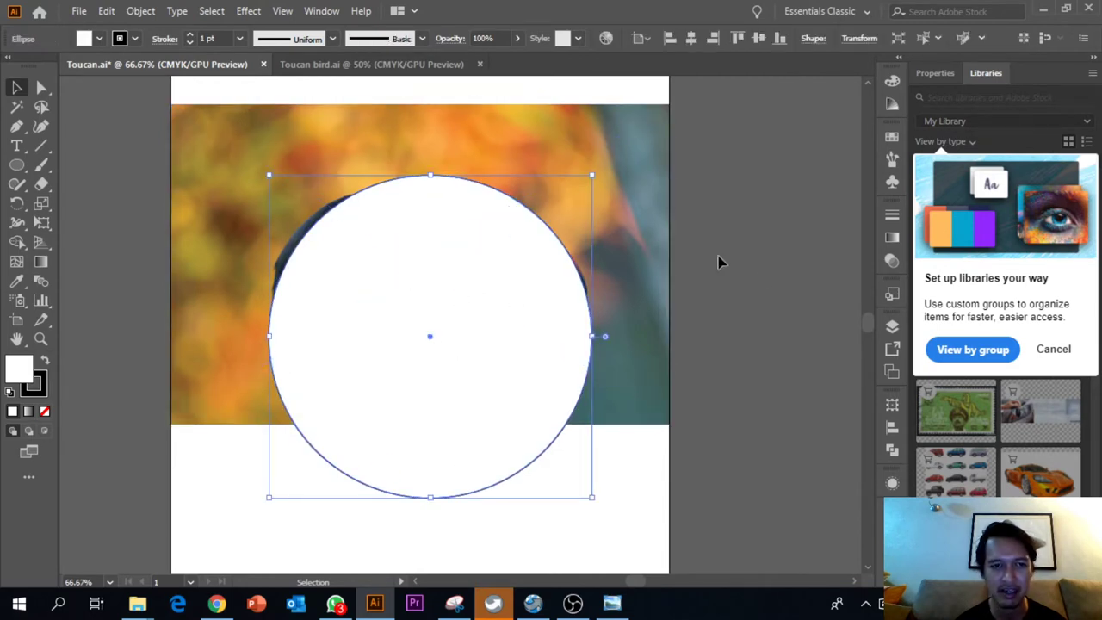
pyautogui.click(756, 260)
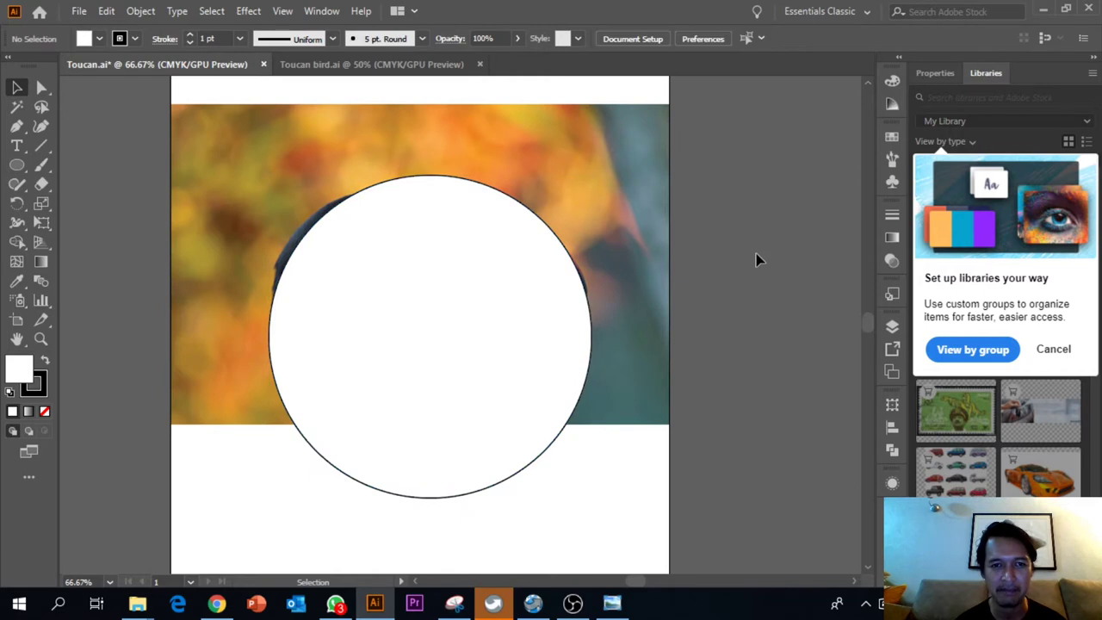
pyautogui.click(555, 292)
pyautogui.click(773, 303)
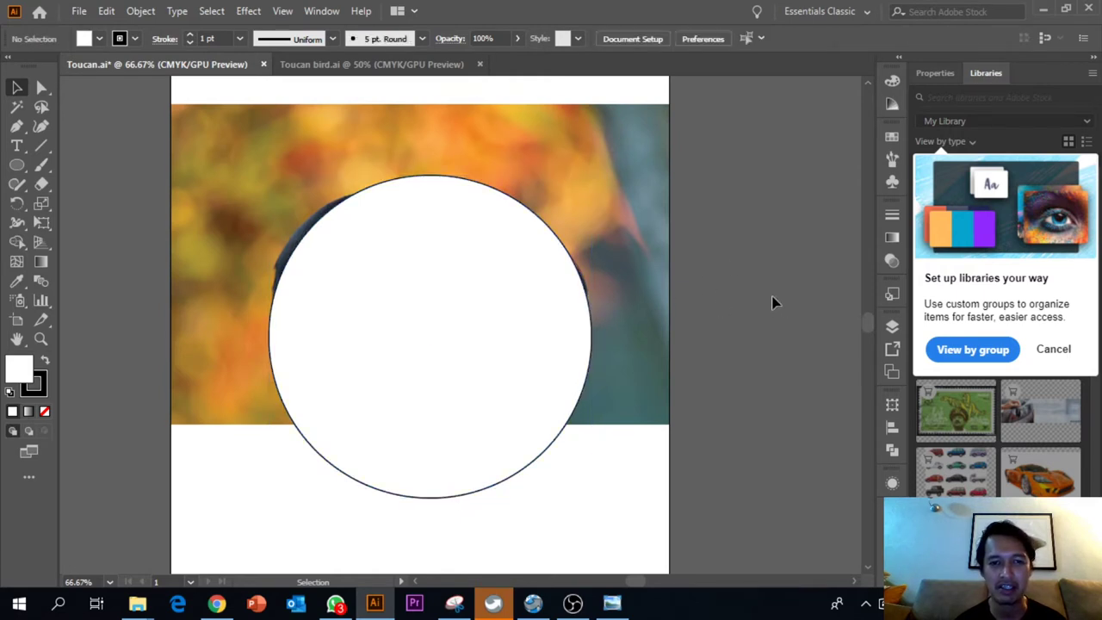
pyautogui.click(442, 278)
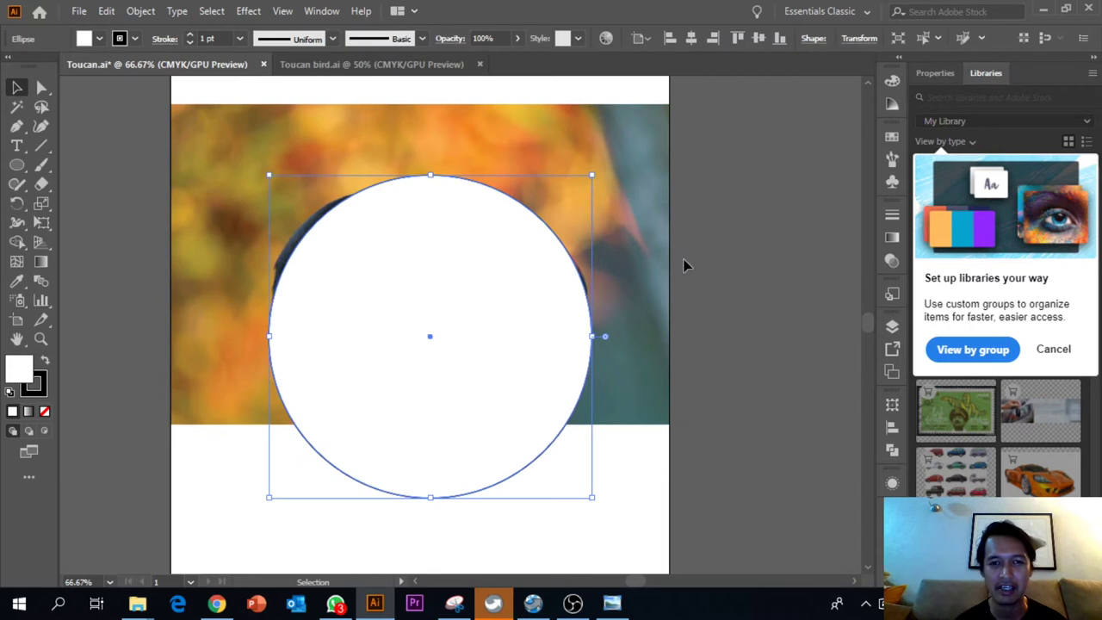
# Undo the last move and drag the circle up over the toucan's head.
pyautogui.scroll(-3, 508, 297)
pyautogui.moveTo(482, 242); pyautogui.dragTo(480, 366)
pyautogui.scroll(2, 482, 284)
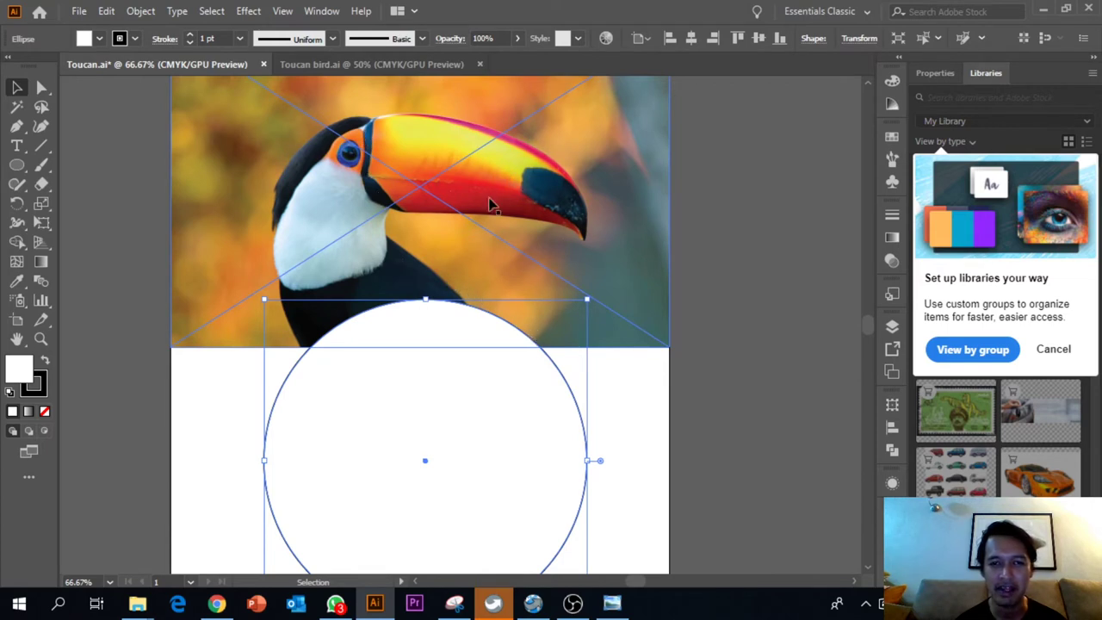
pyautogui.hotkey('ctrl', 'z')
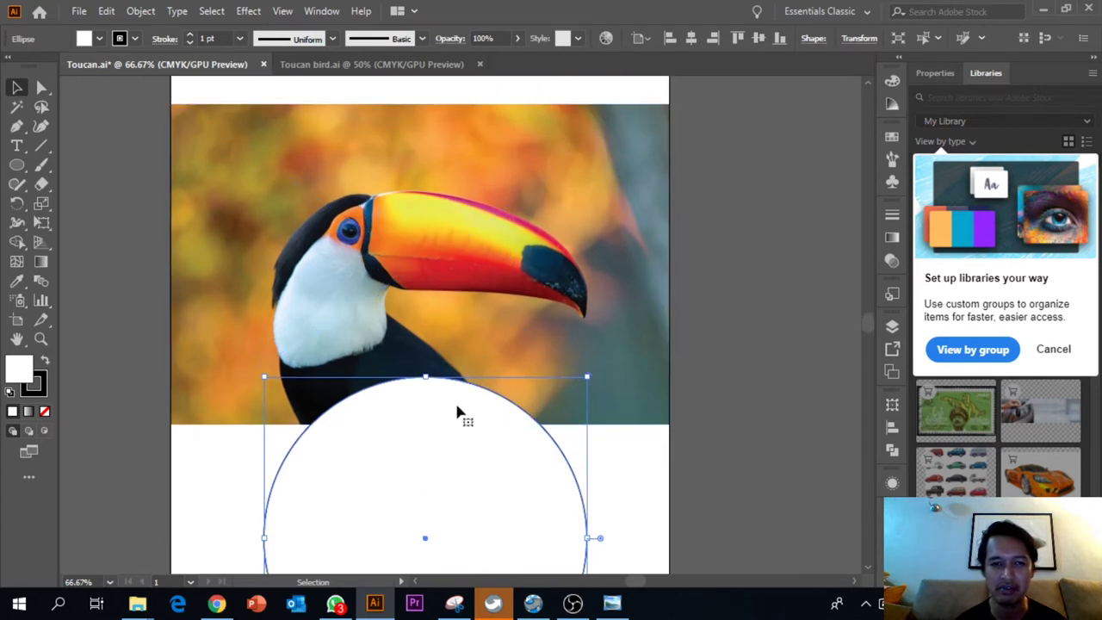
pyautogui.moveTo(462, 443); pyautogui.dragTo(468, 252)
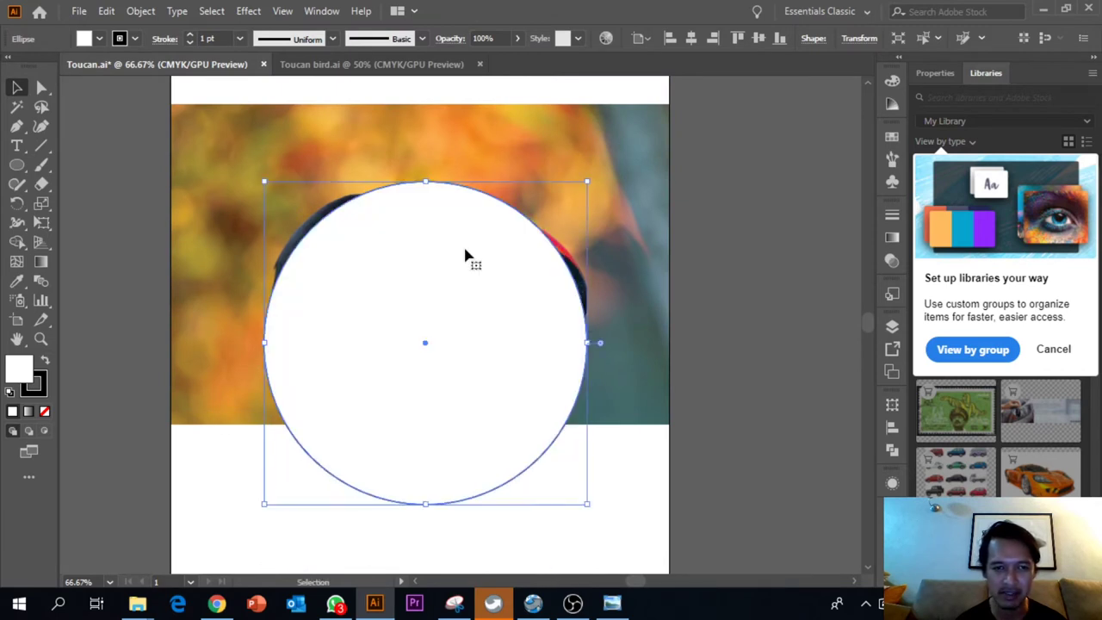
pyautogui.click(708, 307)
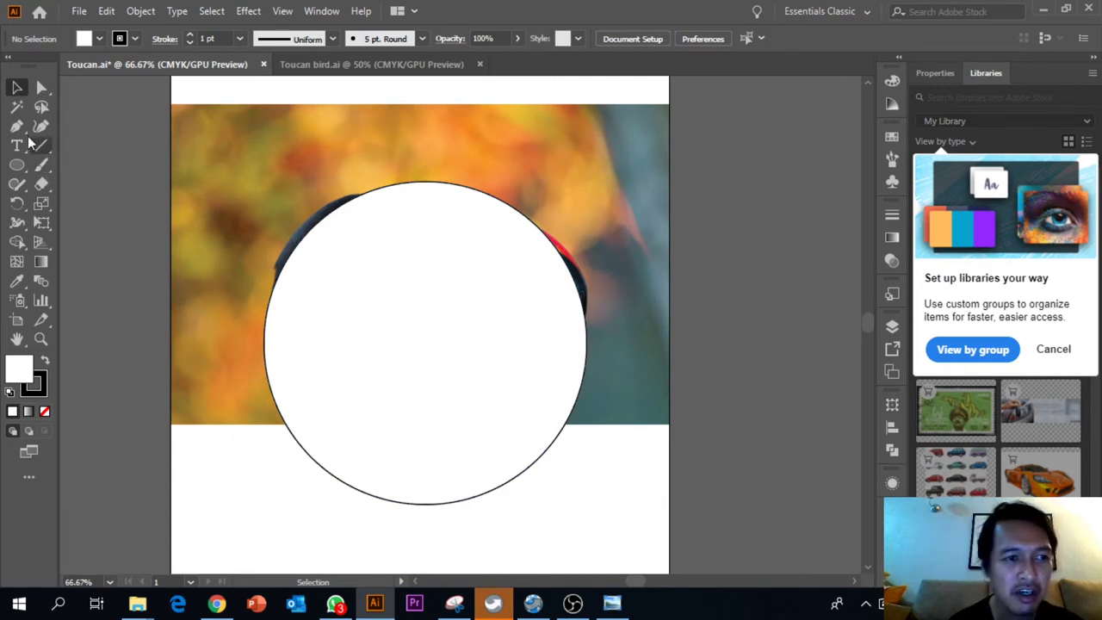
# With fill set to None, draw a path from the circle's top straight down to its centre.
pyautogui.moveTo(16, 126); pyautogui.dragTo(60, 130)
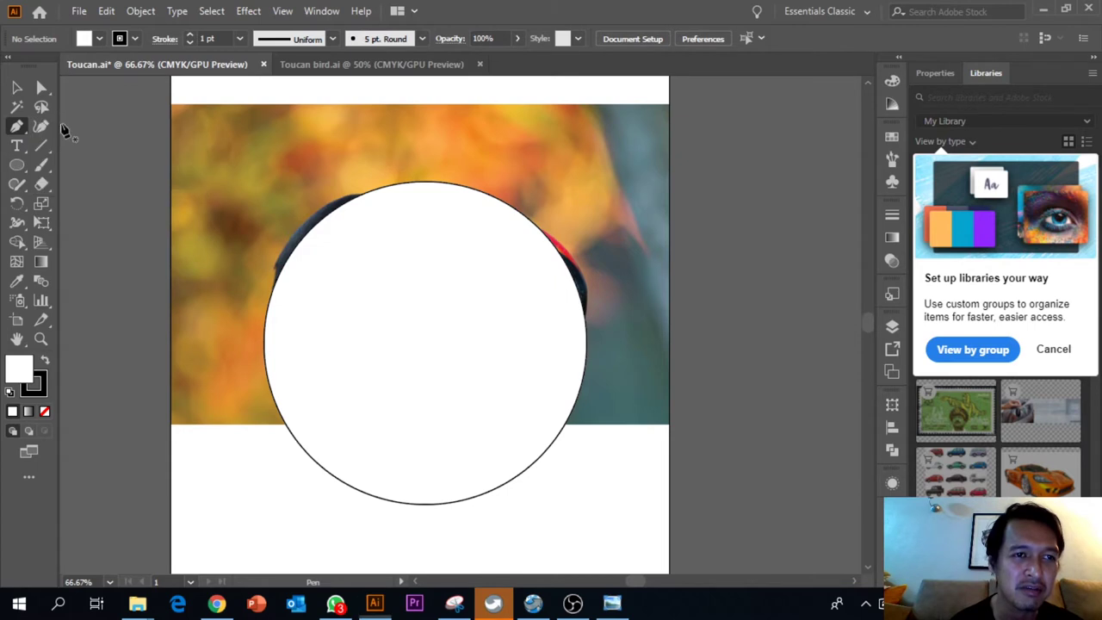
pyautogui.click(101, 39)
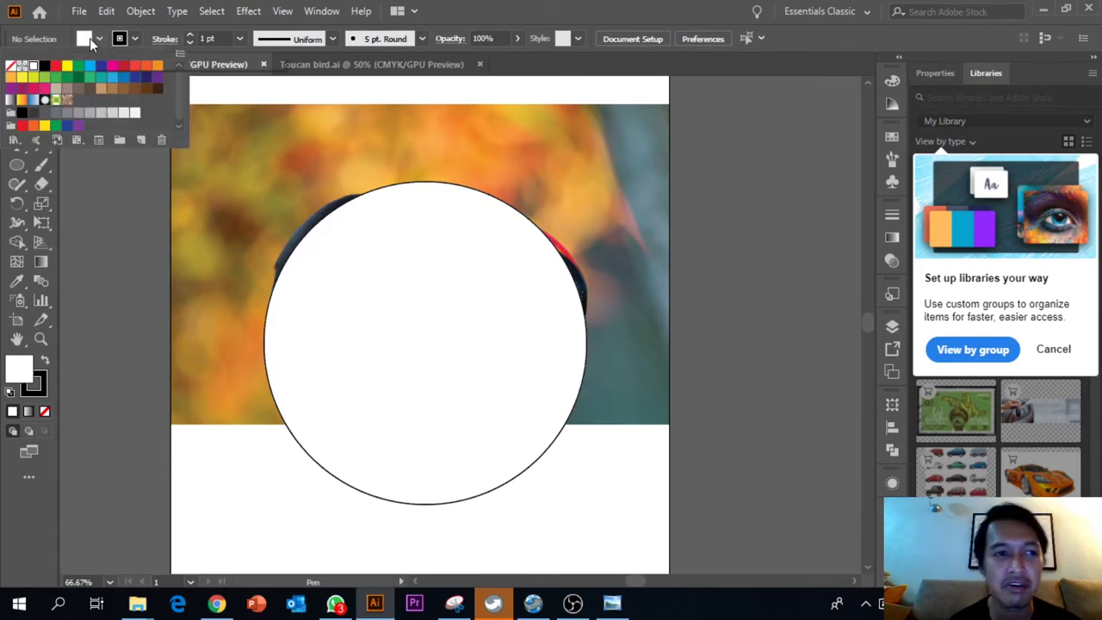
pyautogui.click(12, 68)
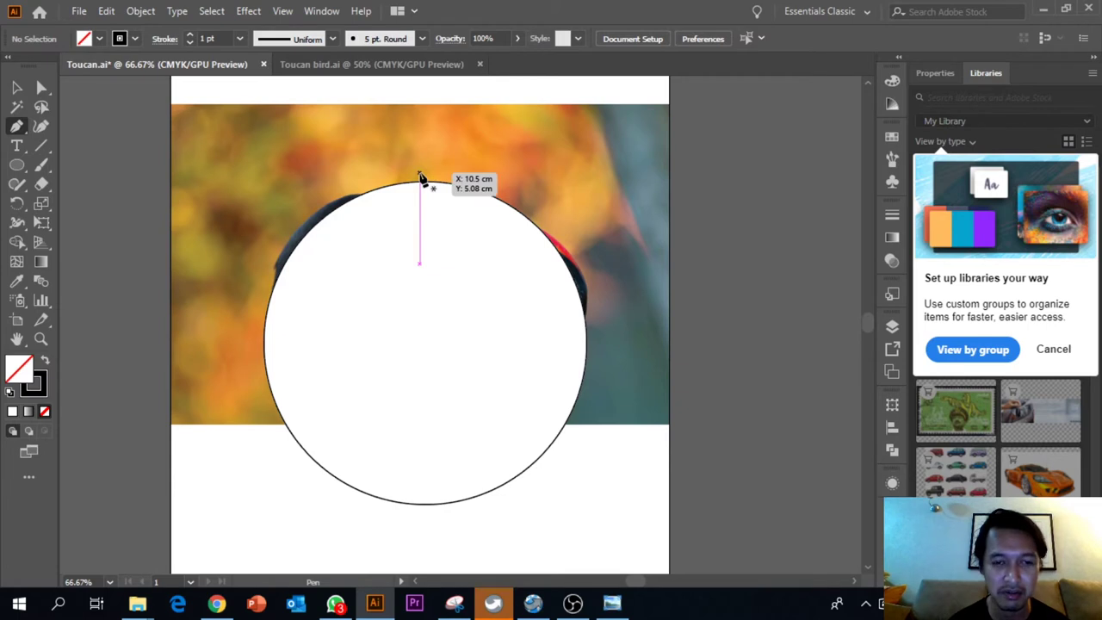
pyautogui.click(421, 177)
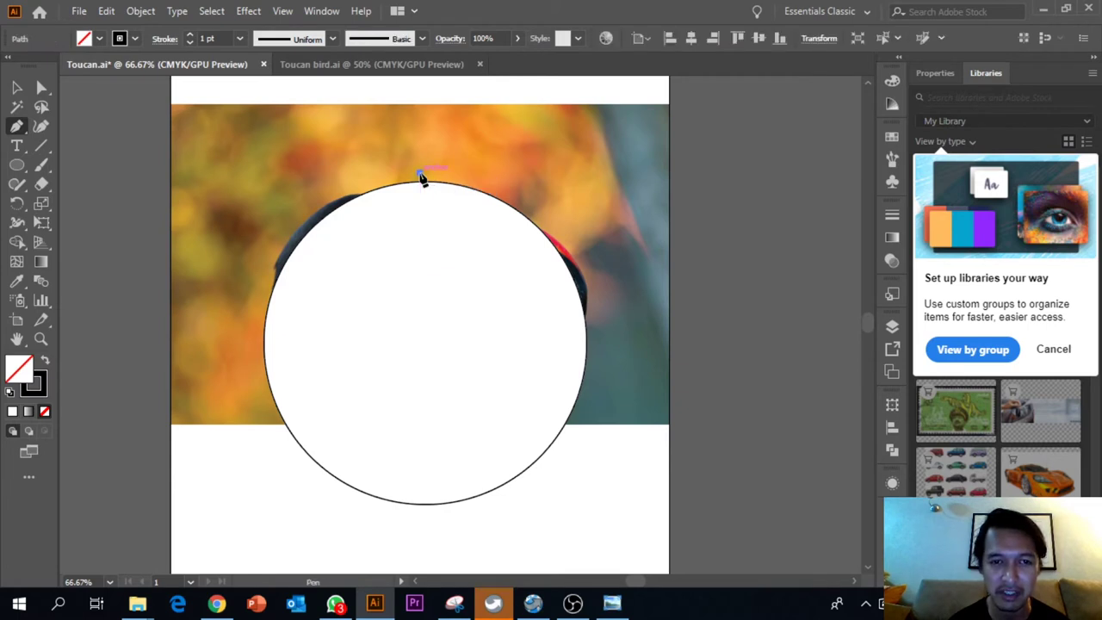
pyautogui.click(420, 336)
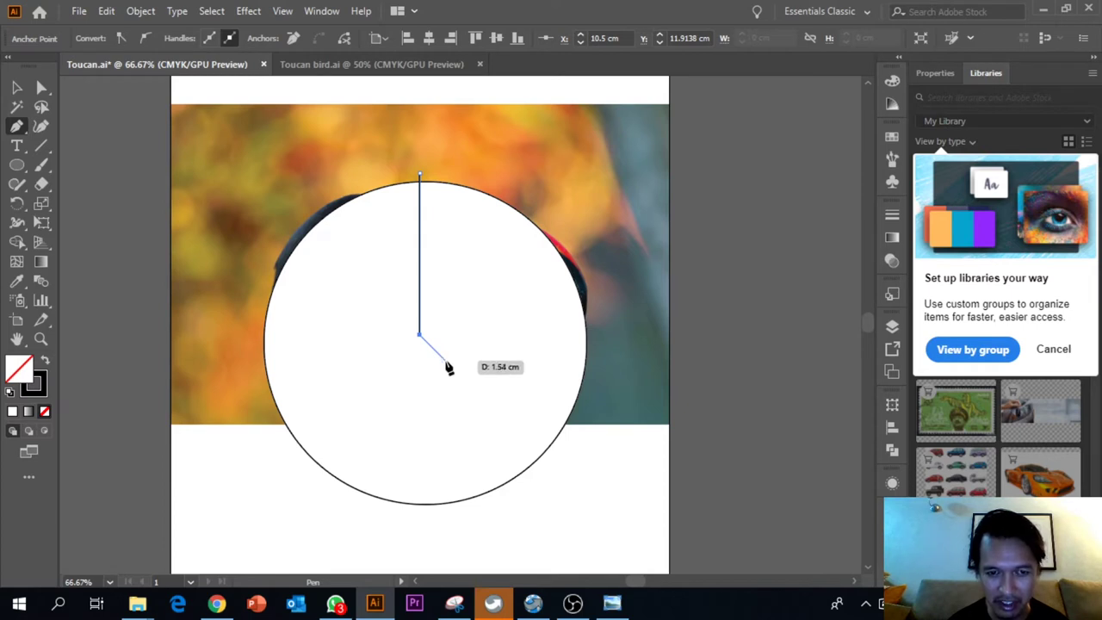
# Continue the path from the centre, curving out to the circle's lower-right edge.
pyautogui.click(447, 364)
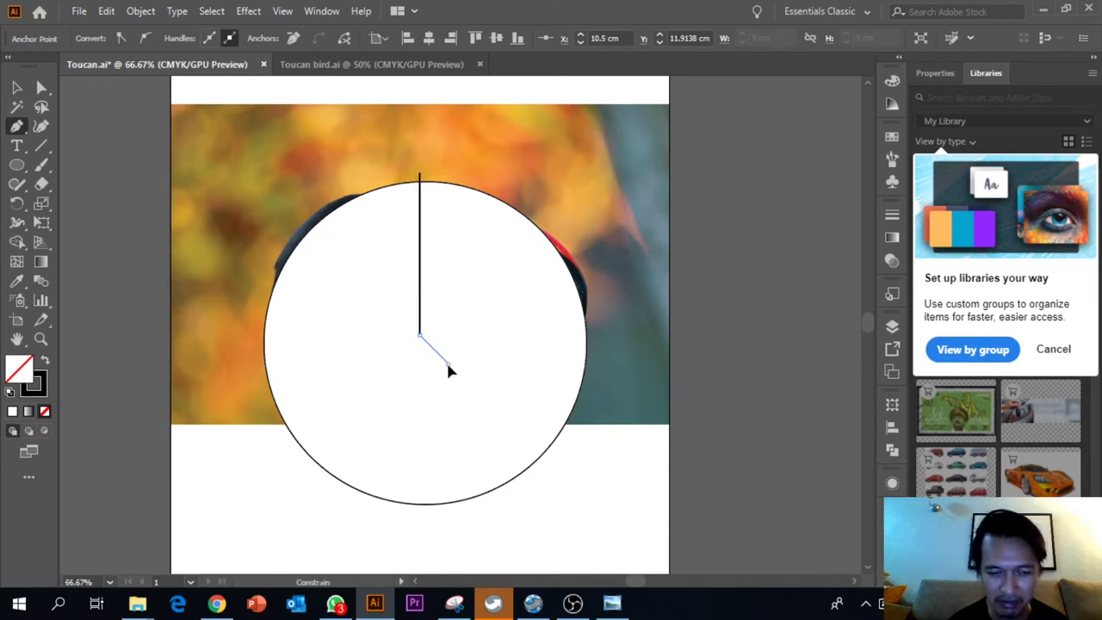
pyautogui.moveTo(465, 373)
pyautogui.mouseDown()
pyautogui.moveTo(480, 373)
pyautogui.moveTo(471, 371)
pyautogui.mouseUp()
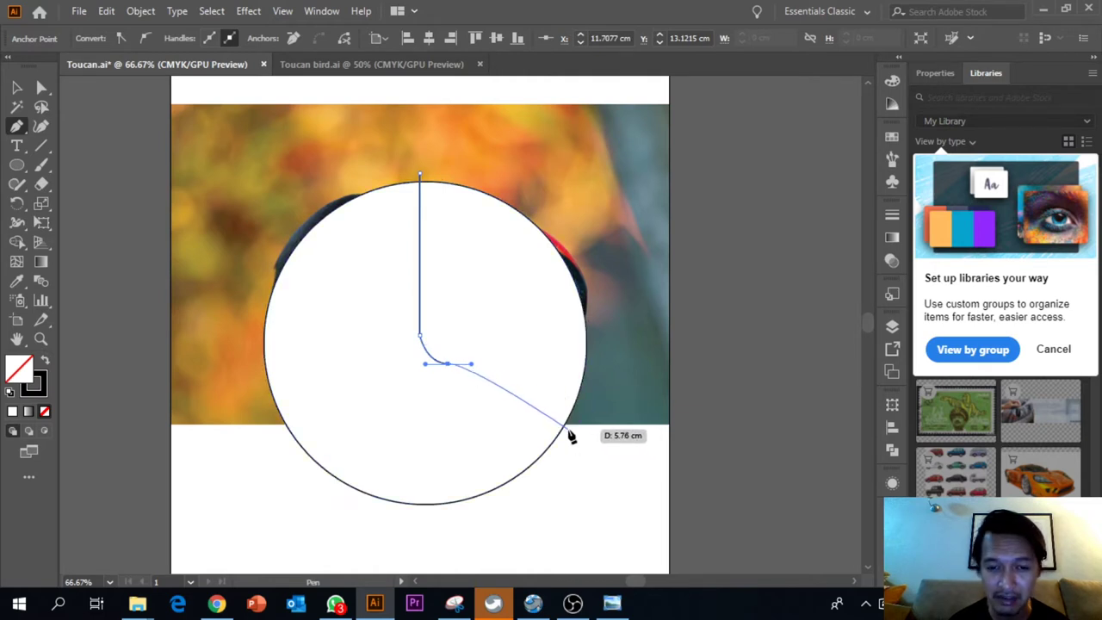
pyautogui.moveTo(568, 429); pyautogui.dragTo(590, 494)
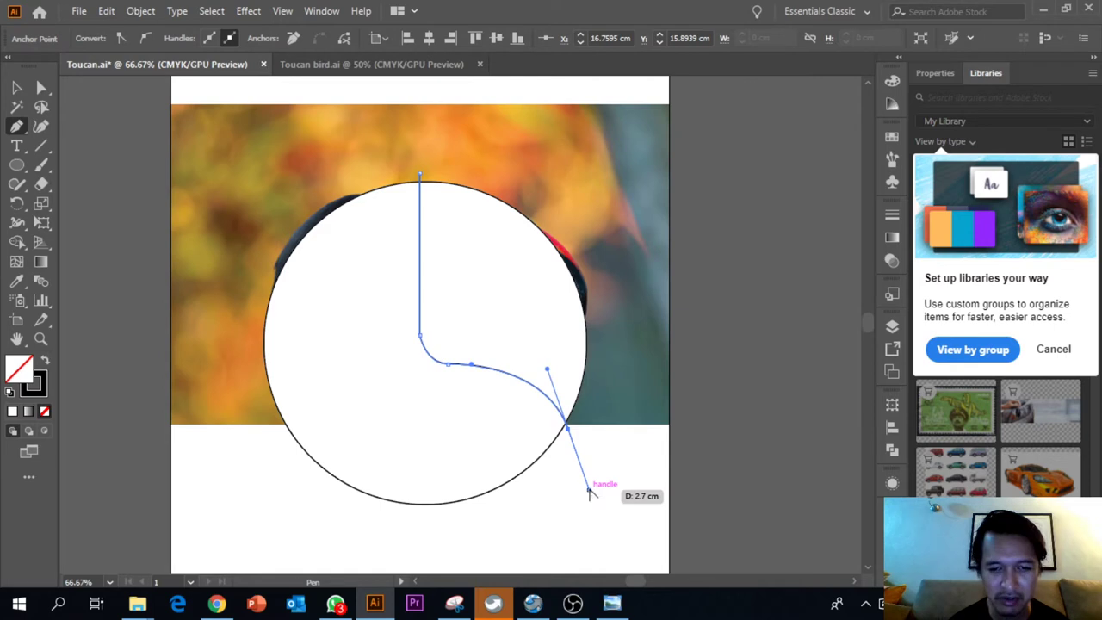
pyautogui.click(589, 491)
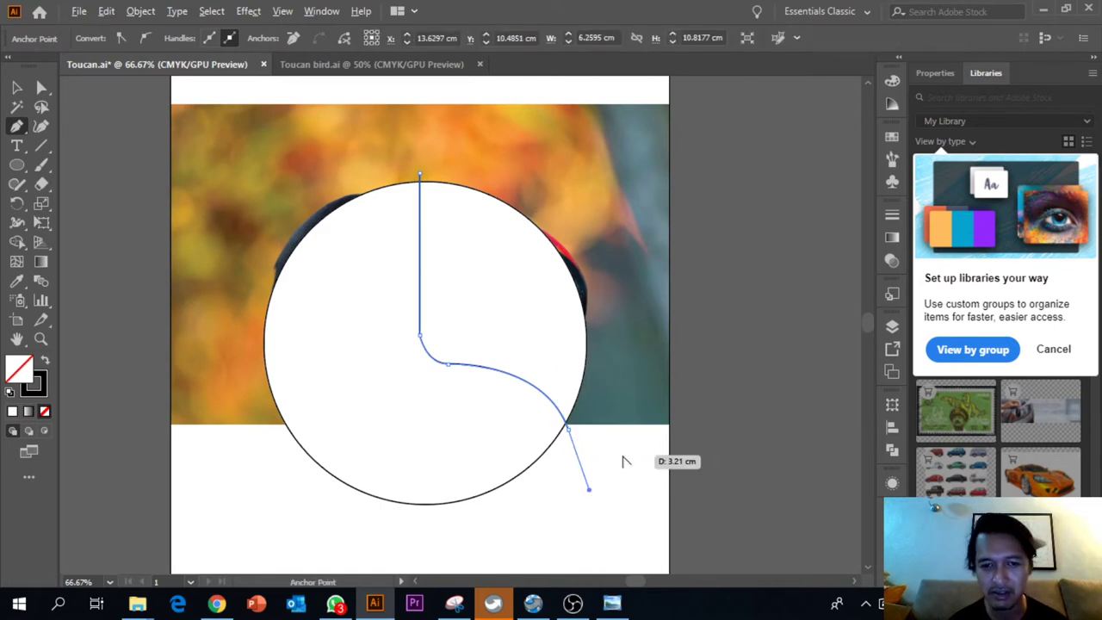
pyautogui.click(16, 87)
pyautogui.click(609, 518)
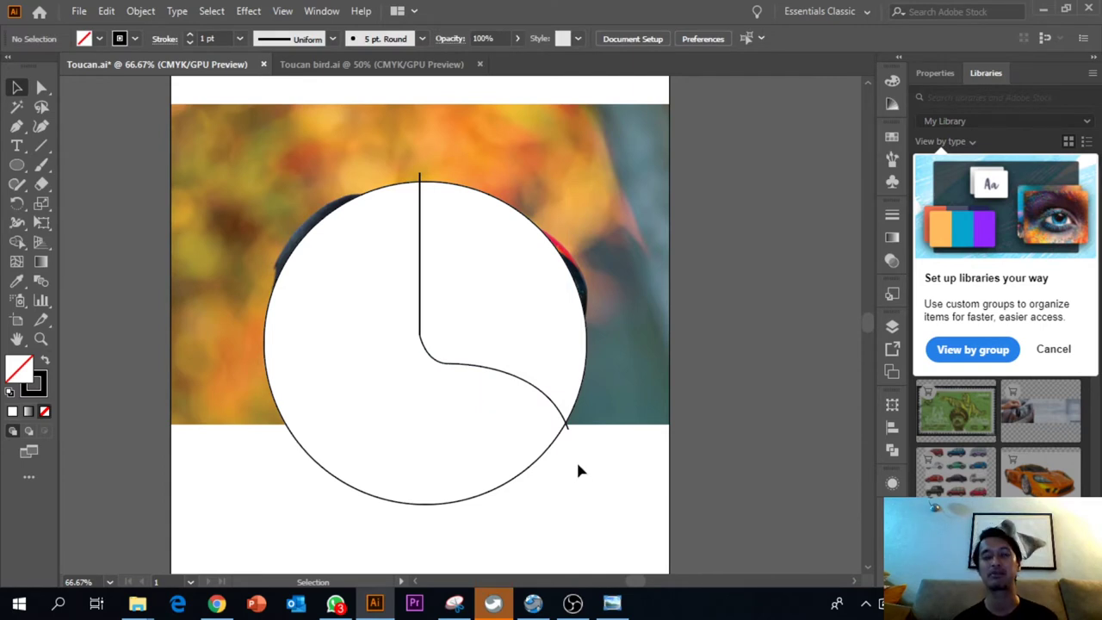
pyautogui.click(462, 371)
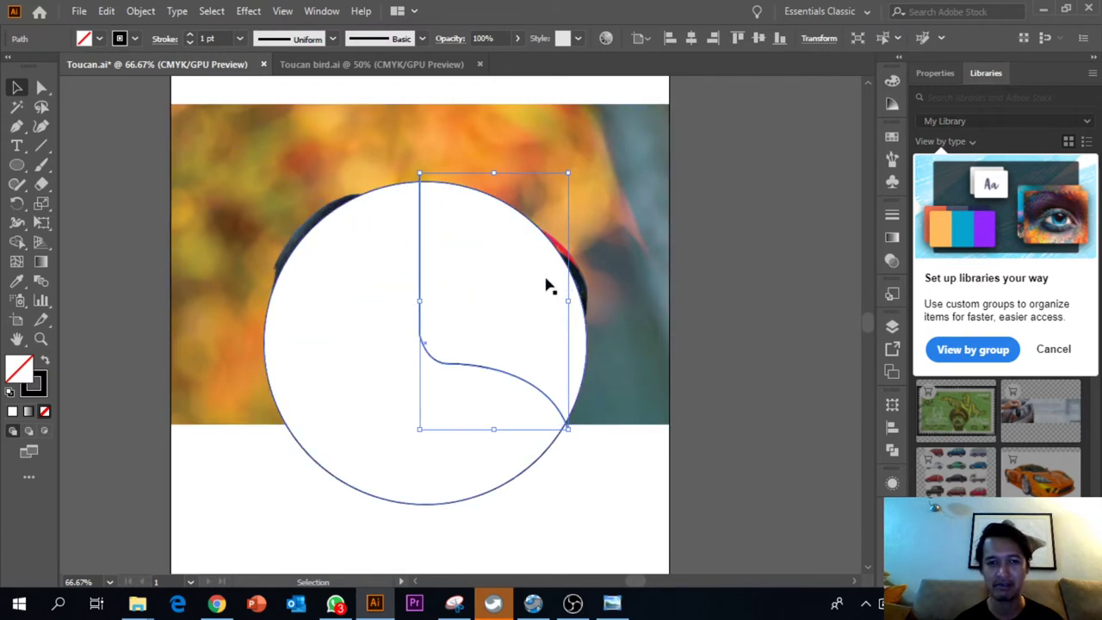
pyautogui.click(97, 278)
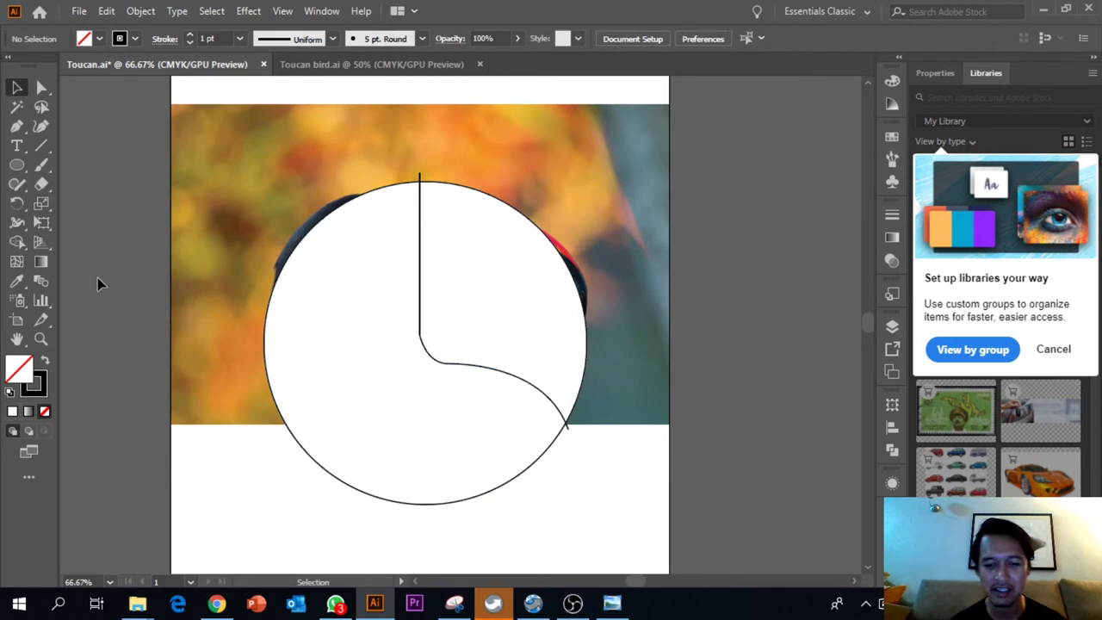
pyautogui.press('p')
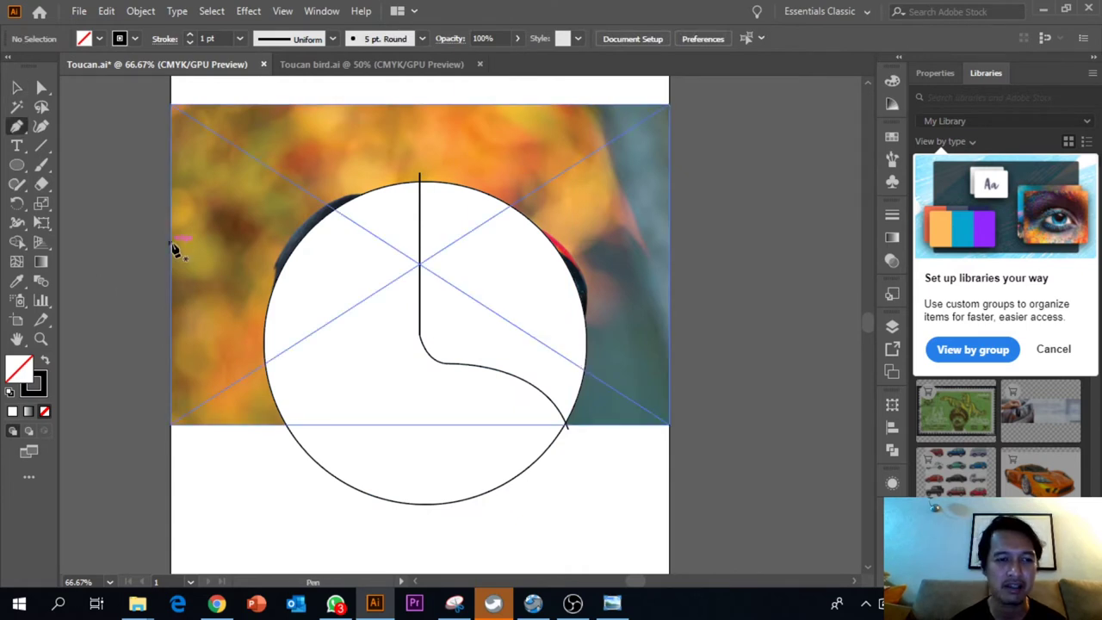
# Draw a path from near the circle's top, rounding right into a line ending at its right edge.
pyautogui.click(434, 175)
pyautogui.moveTo(434, 222); pyautogui.dragTo(434, 261)
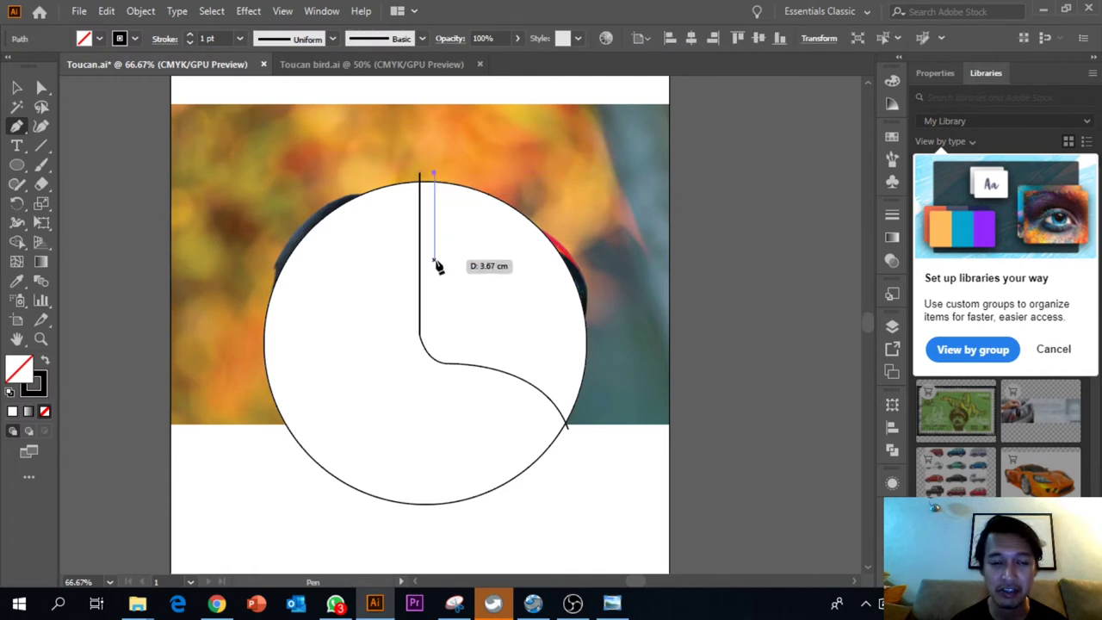
pyautogui.click(434, 259)
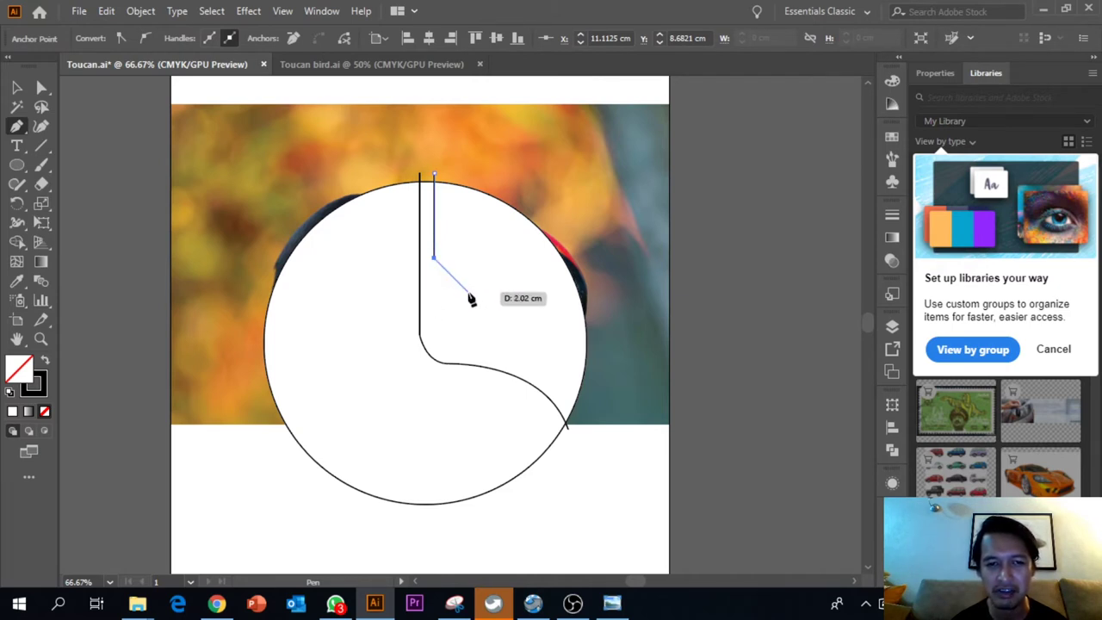
pyautogui.moveTo(468, 292); pyautogui.dragTo(494, 295)
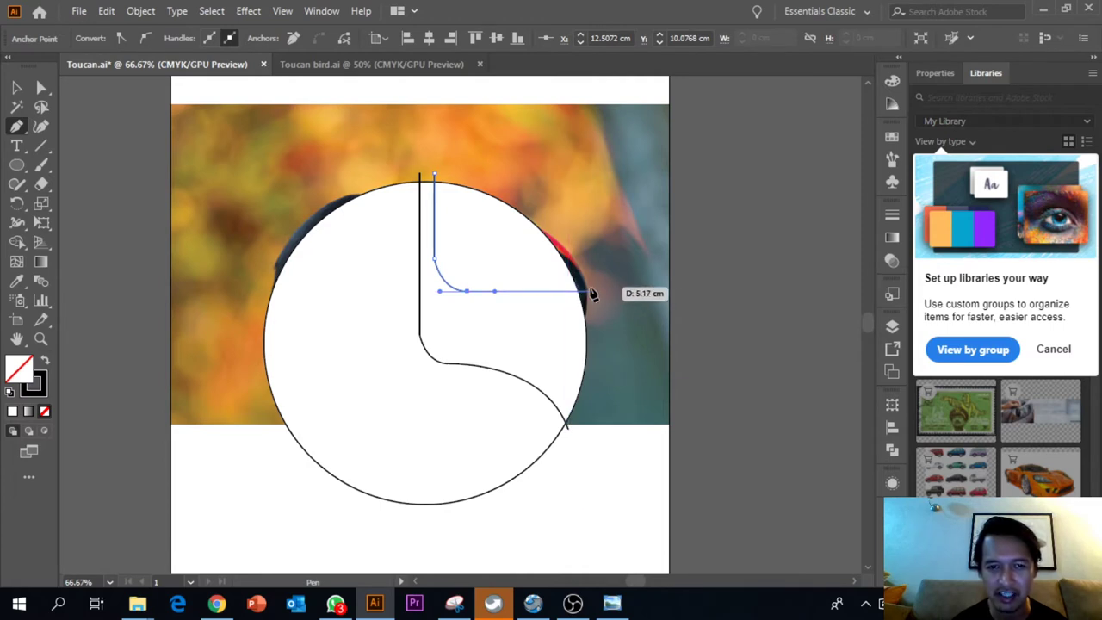
pyautogui.click(592, 293)
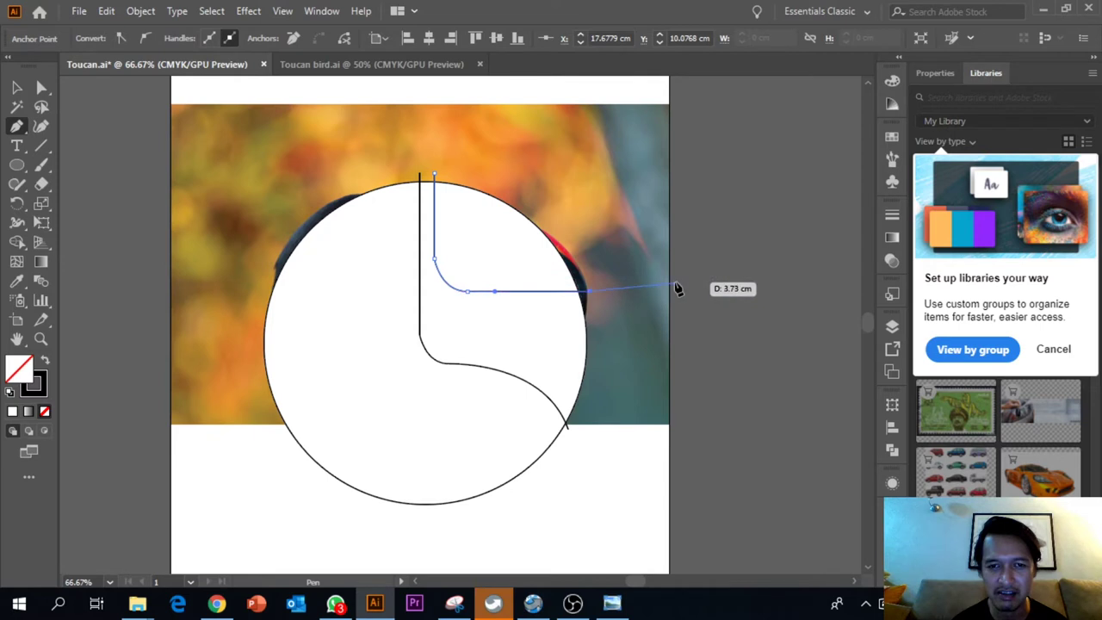
pyautogui.press('alt')
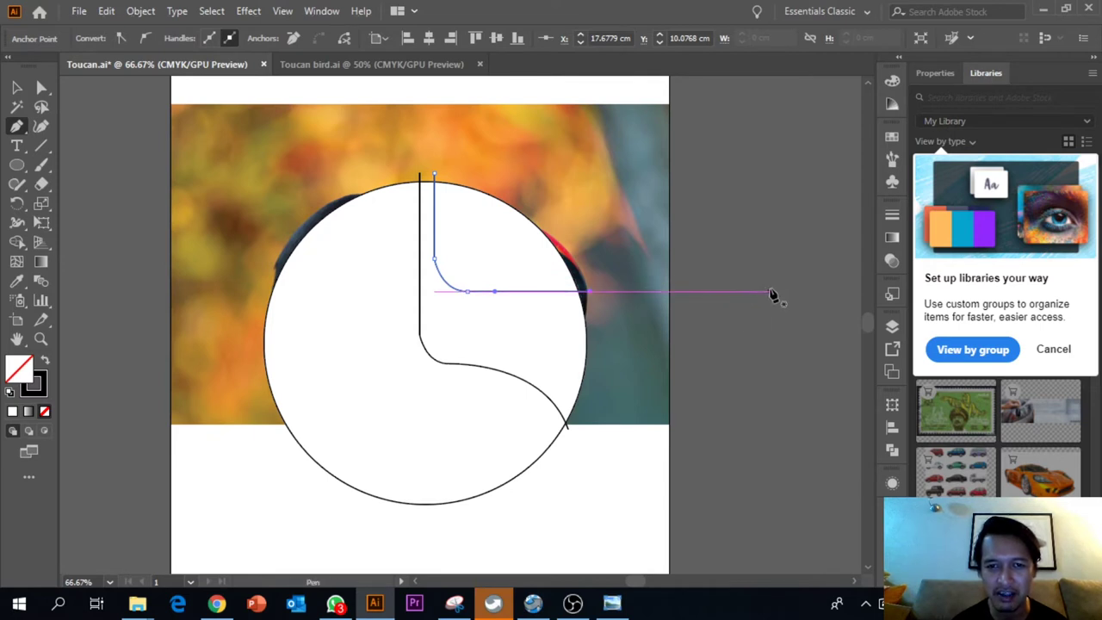
pyautogui.click(17, 87)
pyautogui.click(90, 180)
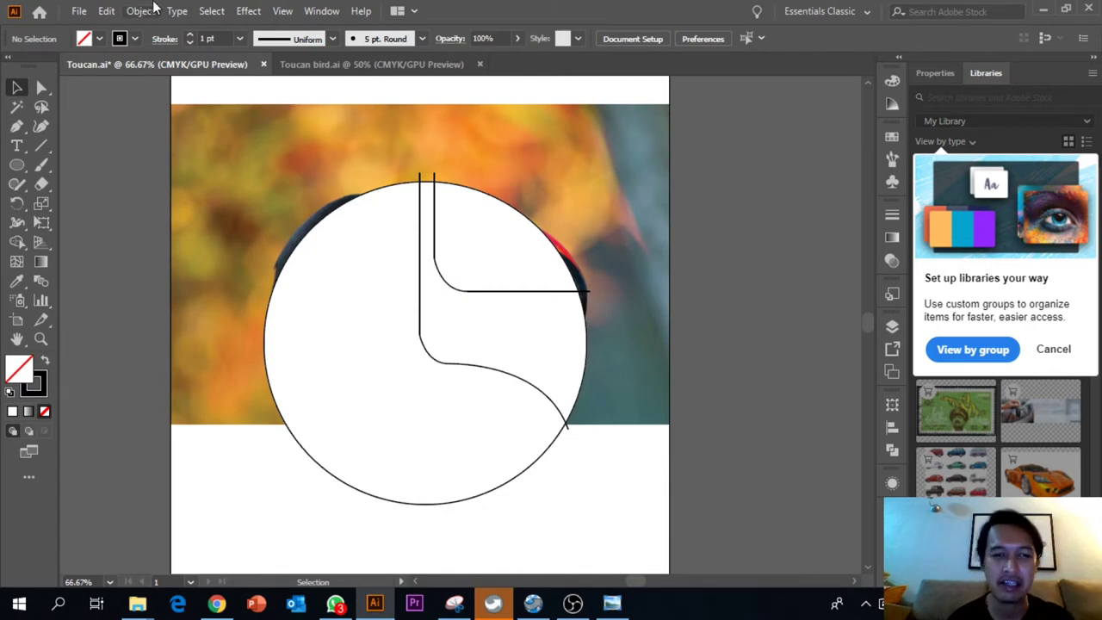
pyautogui.click(344, 265)
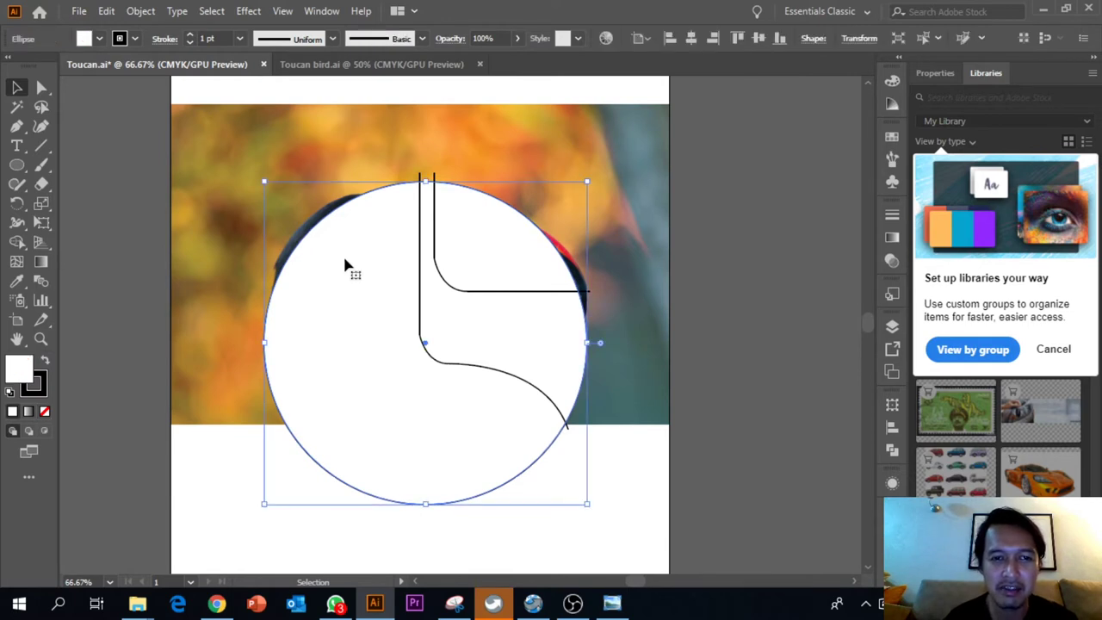
# Check the circle and both paths, then drag the toucan photo off the artboard's left side.
pyautogui.click(421, 250)
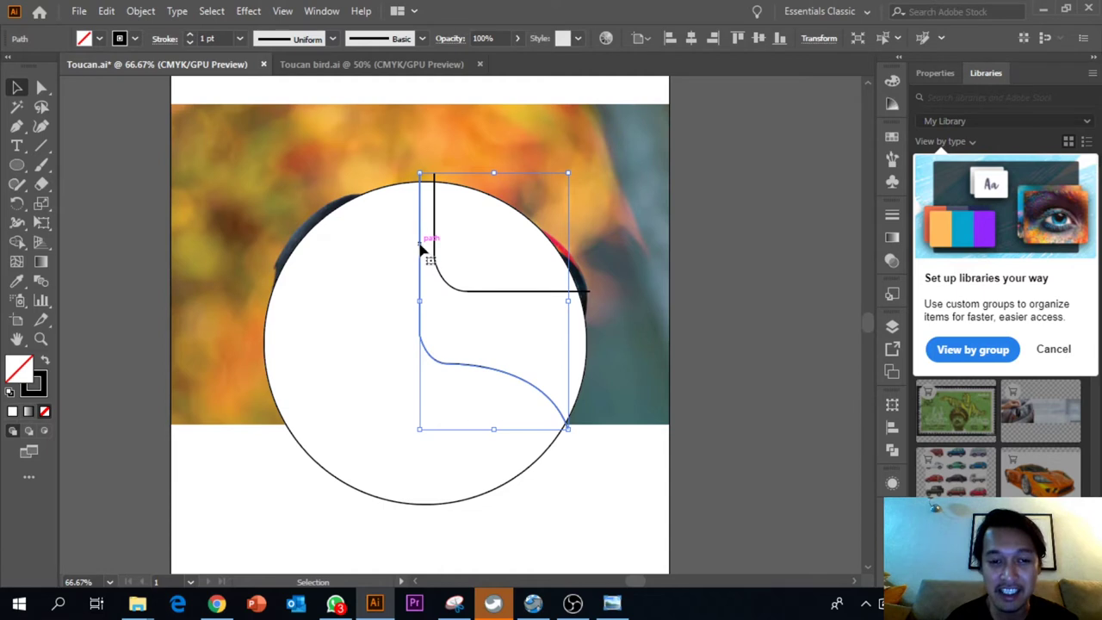
pyautogui.click(435, 248)
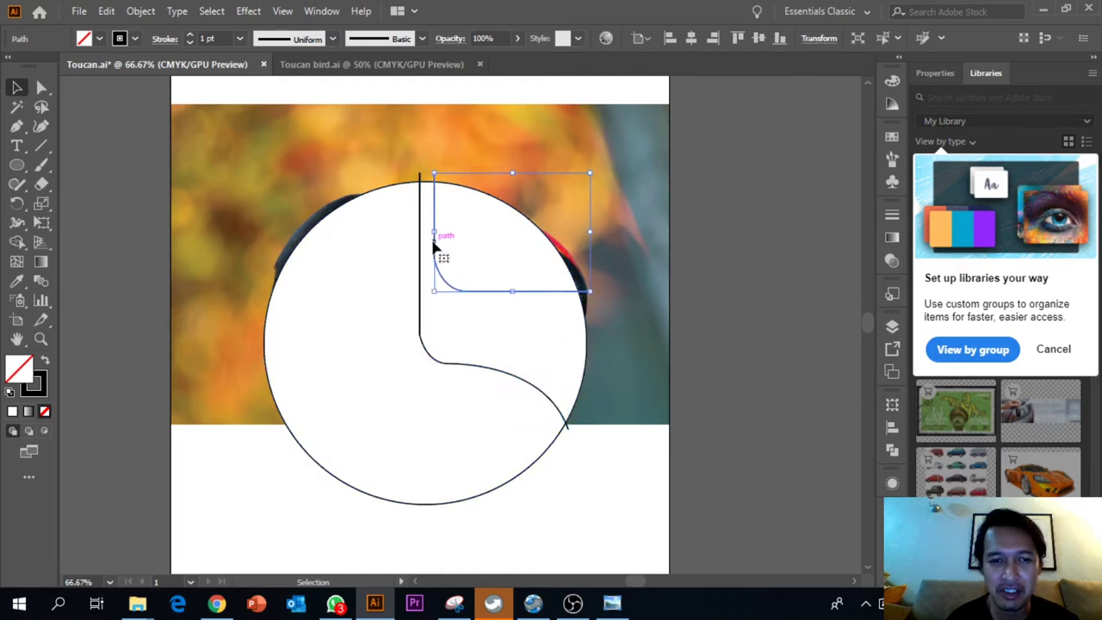
pyautogui.click(765, 275)
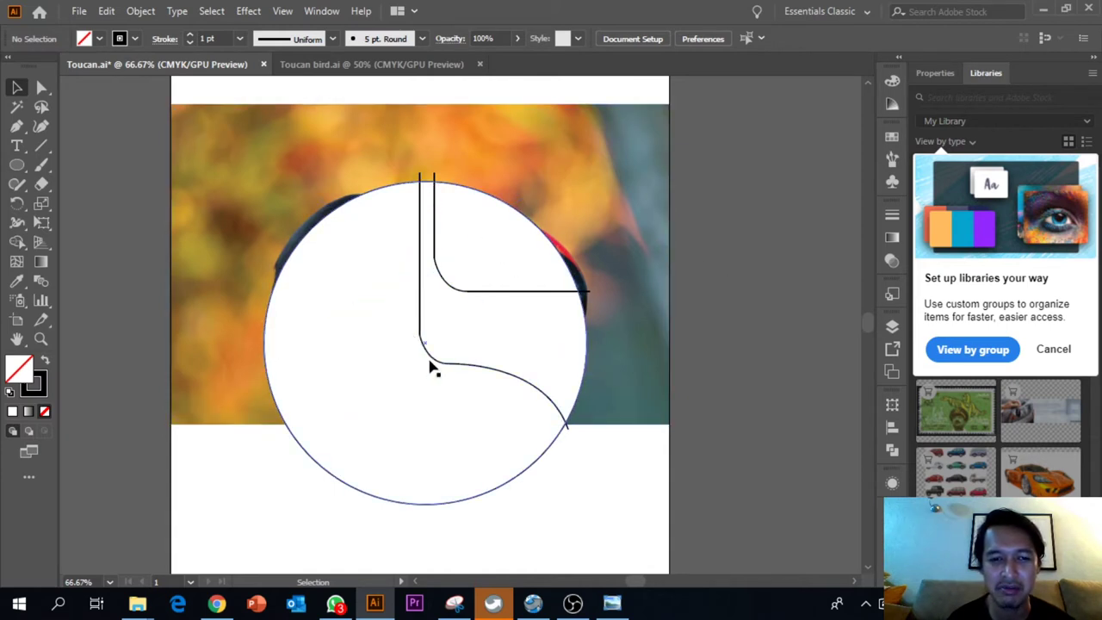
pyautogui.click(433, 191)
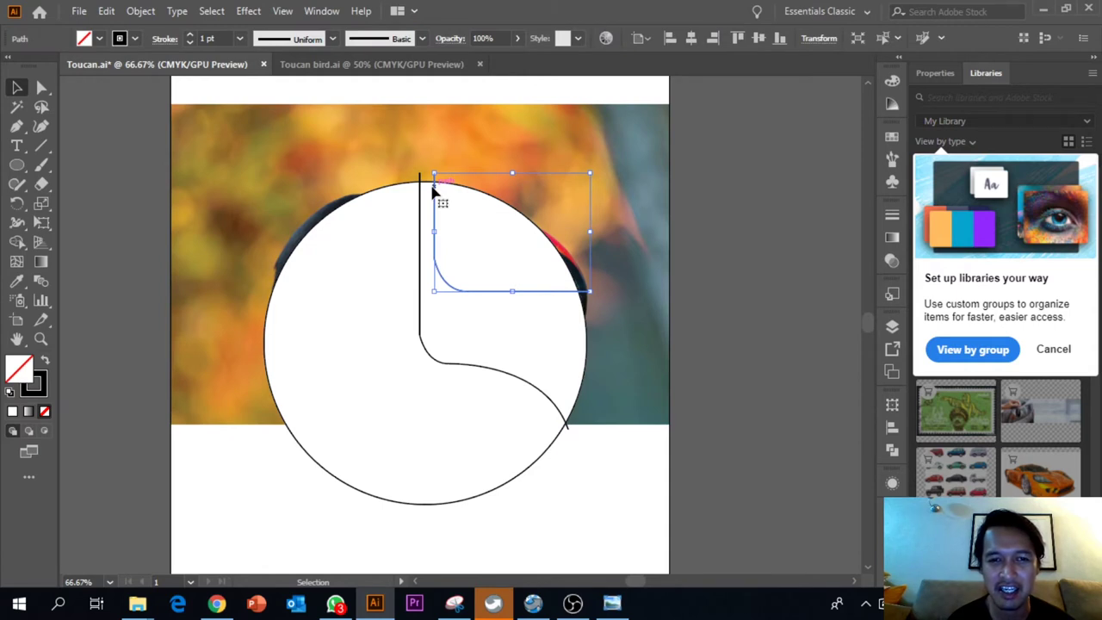
pyautogui.click(686, 256)
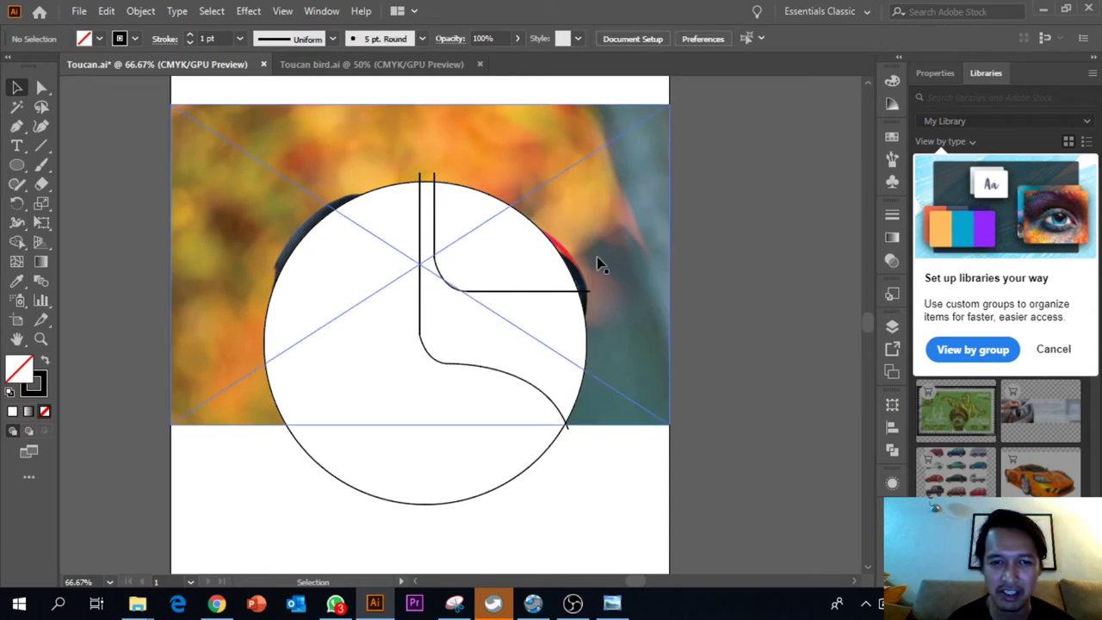
pyautogui.click(387, 297)
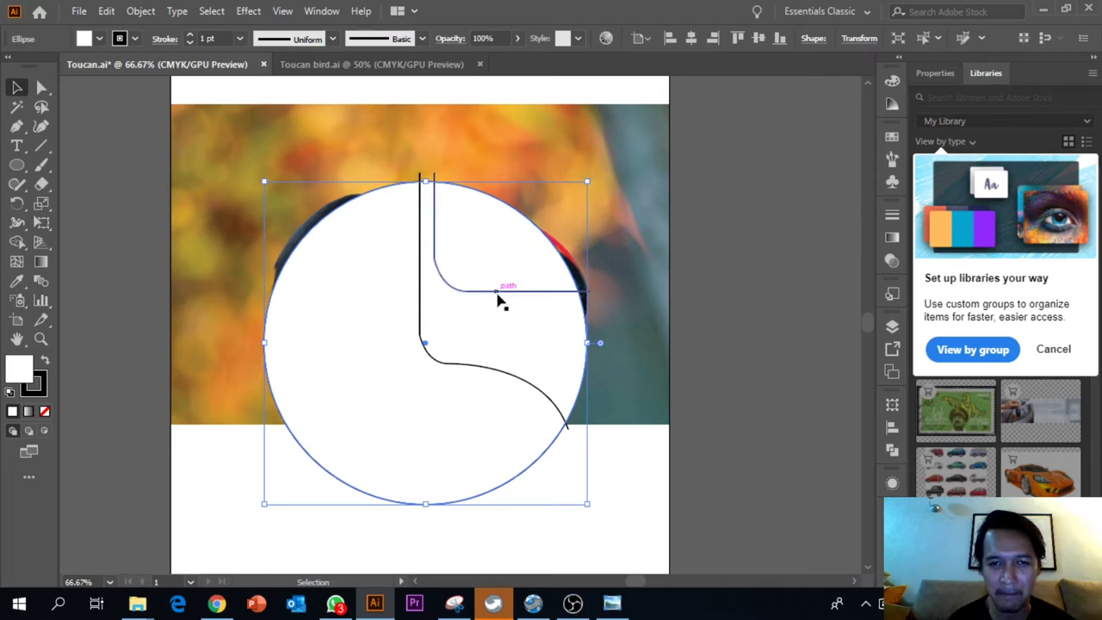
pyautogui.click(118, 307)
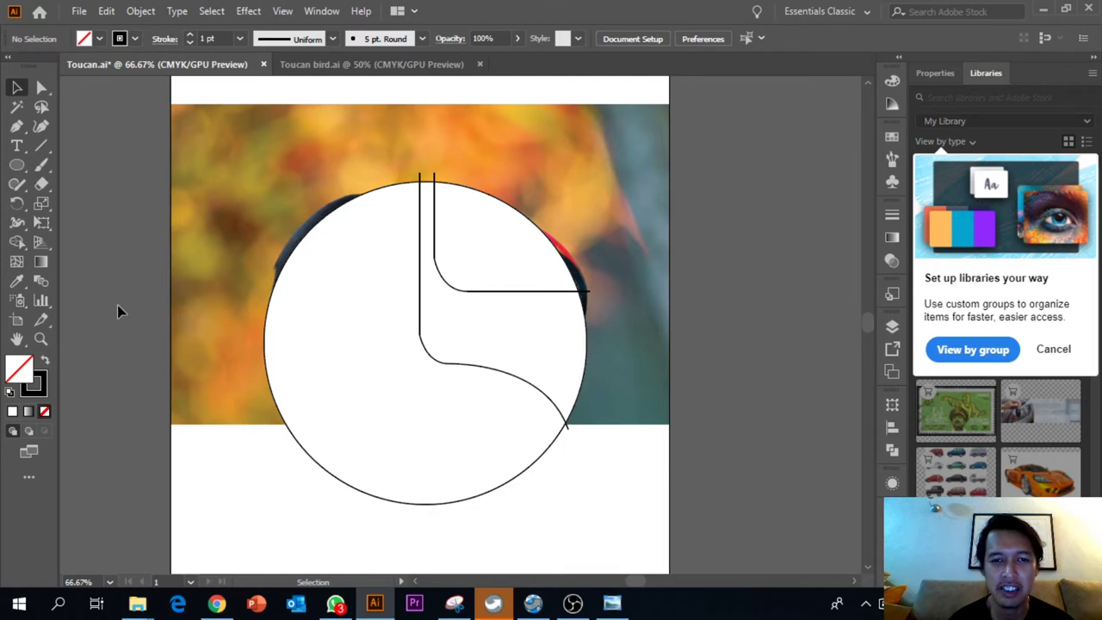
pyautogui.click(435, 219)
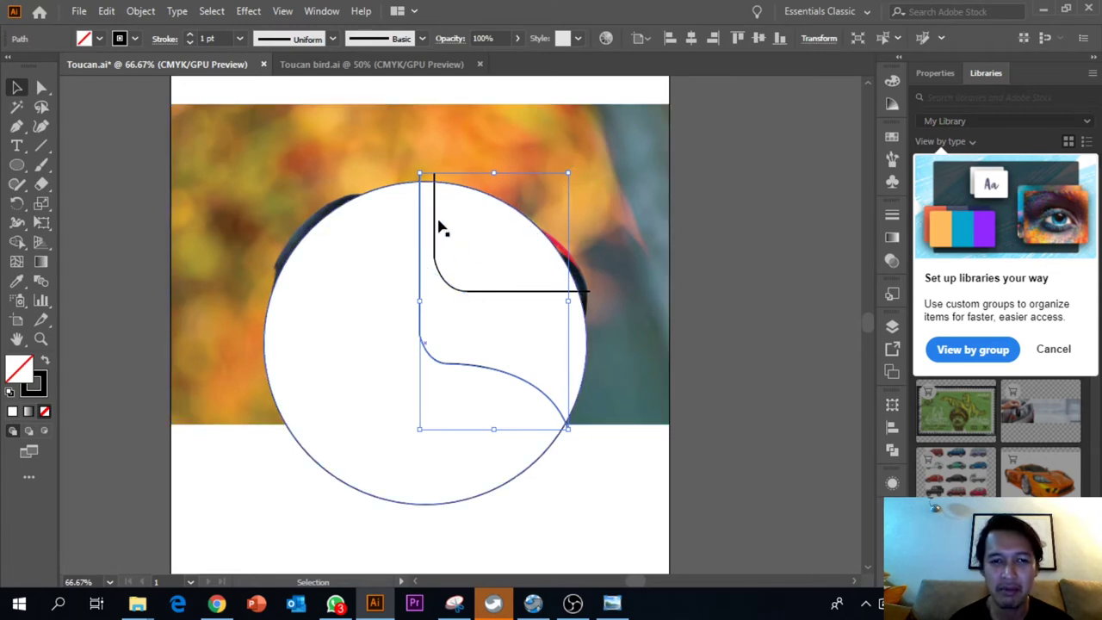
pyautogui.click(626, 274)
pyautogui.moveTo(624, 320); pyautogui.dragTo(142, 392)
# Select the circle and both paths together and apply Pathfinder Divide.
pyautogui.scroll(-2, 173, 375)
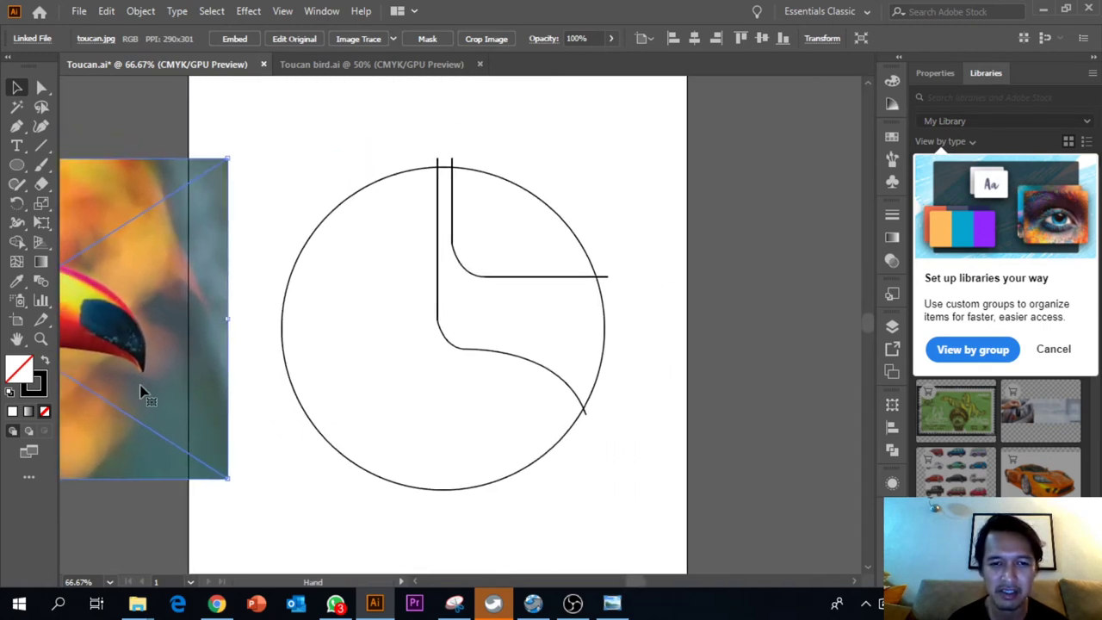
pyautogui.click(615, 177)
pyautogui.moveTo(369, 131); pyautogui.dragTo(579, 478)
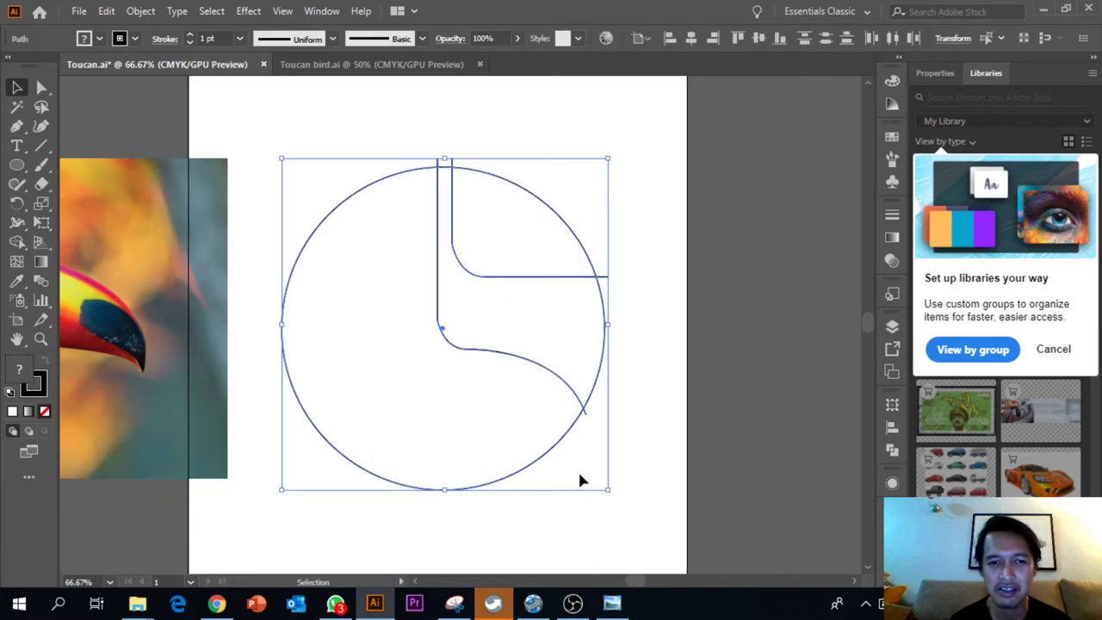
pyautogui.click(321, 11)
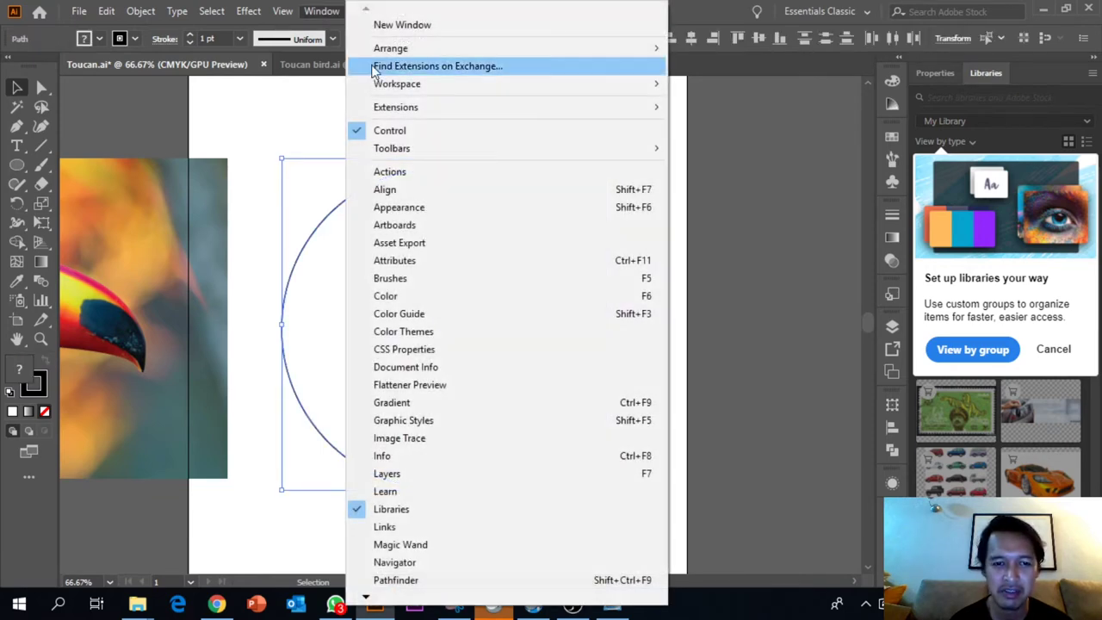
pyautogui.click(409, 581)
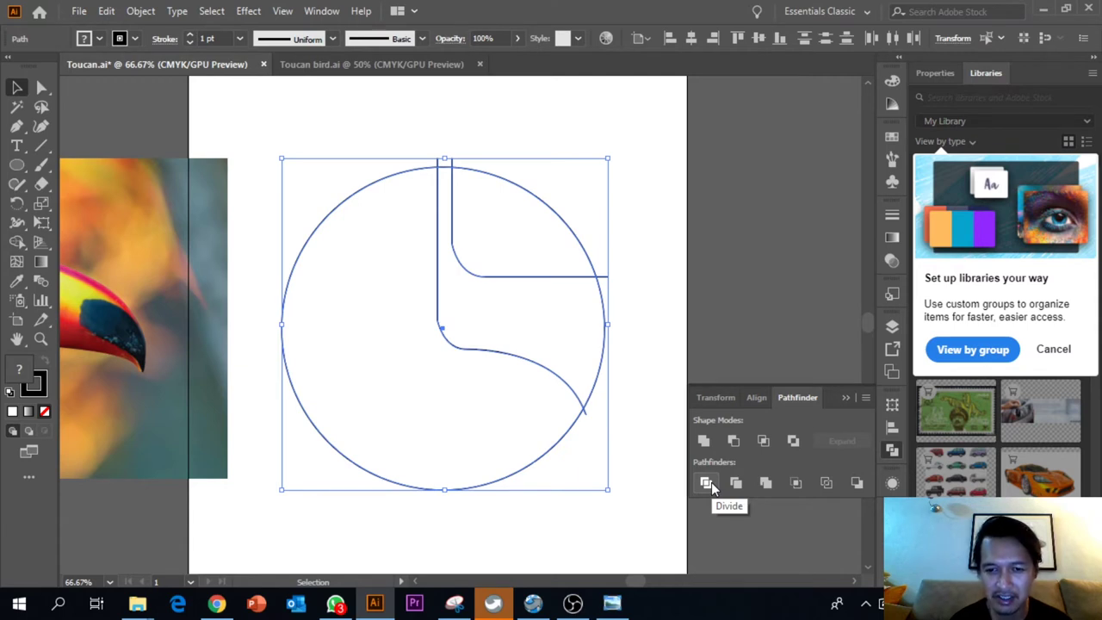
pyautogui.moveTo(830, 393); pyautogui.dragTo(790, 142)
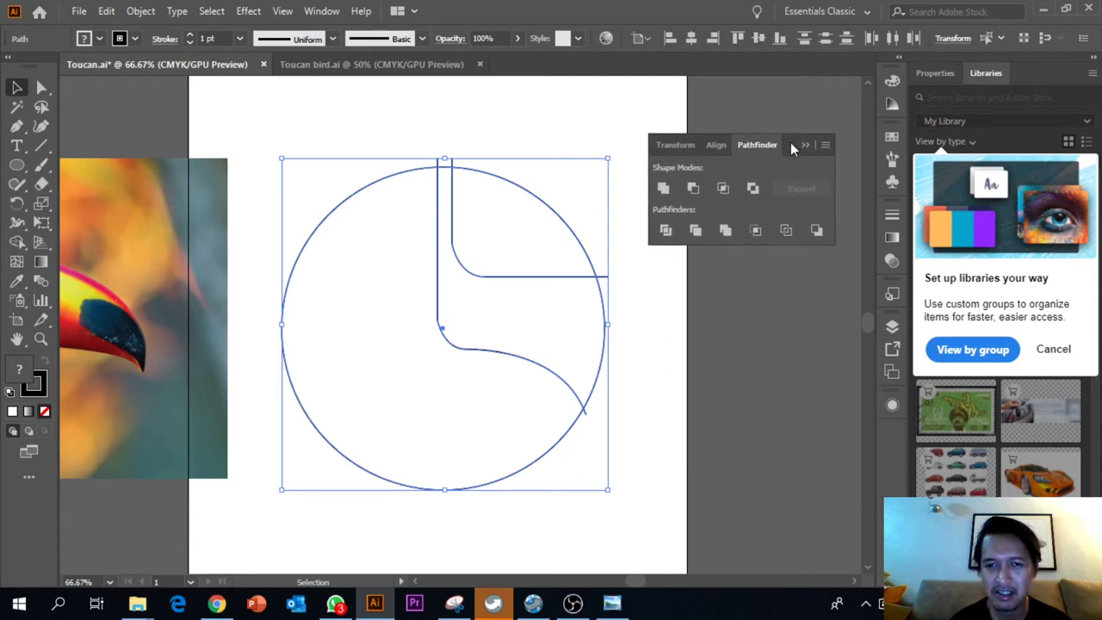
pyautogui.click(666, 230)
pyautogui.click(722, 367)
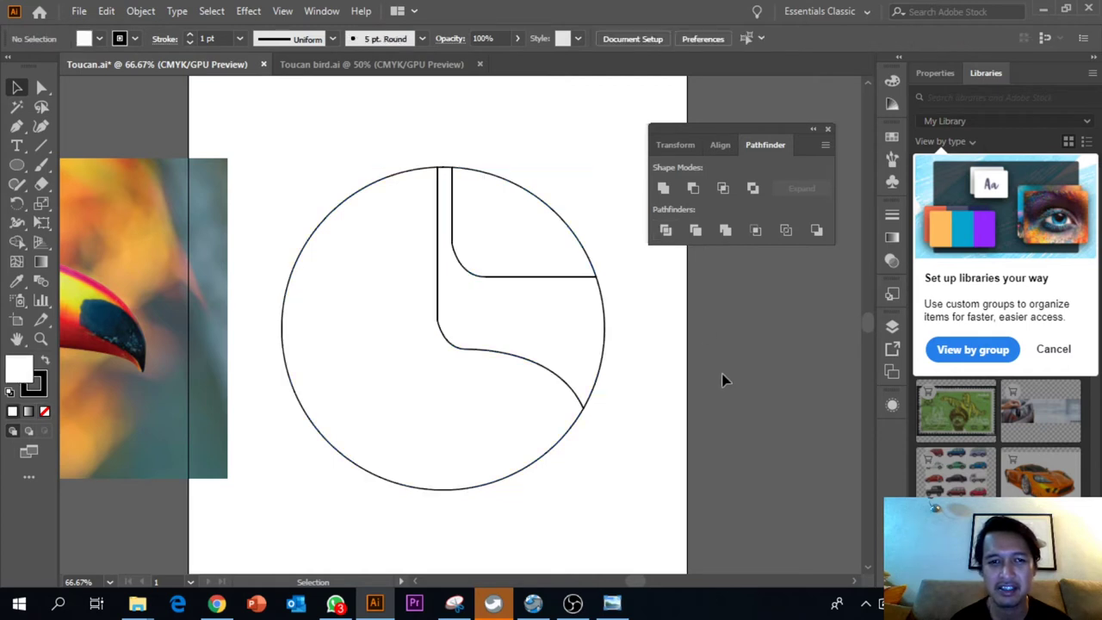
# Ungroup the divided circle into separate pieces.
pyautogui.click(538, 350)
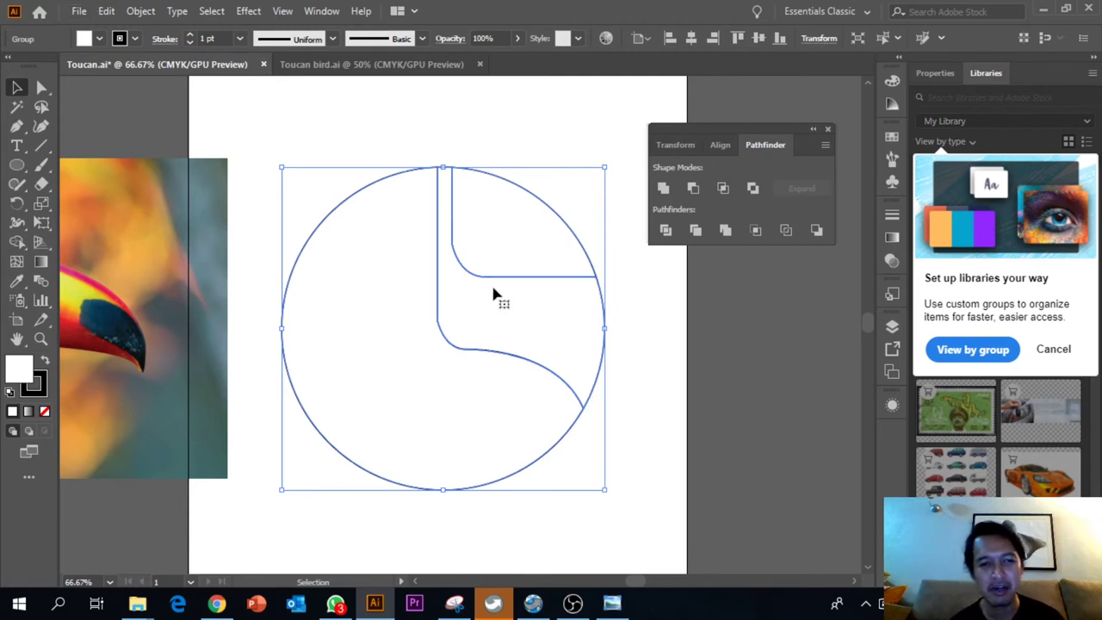
pyautogui.click(504, 154)
pyautogui.click(470, 208)
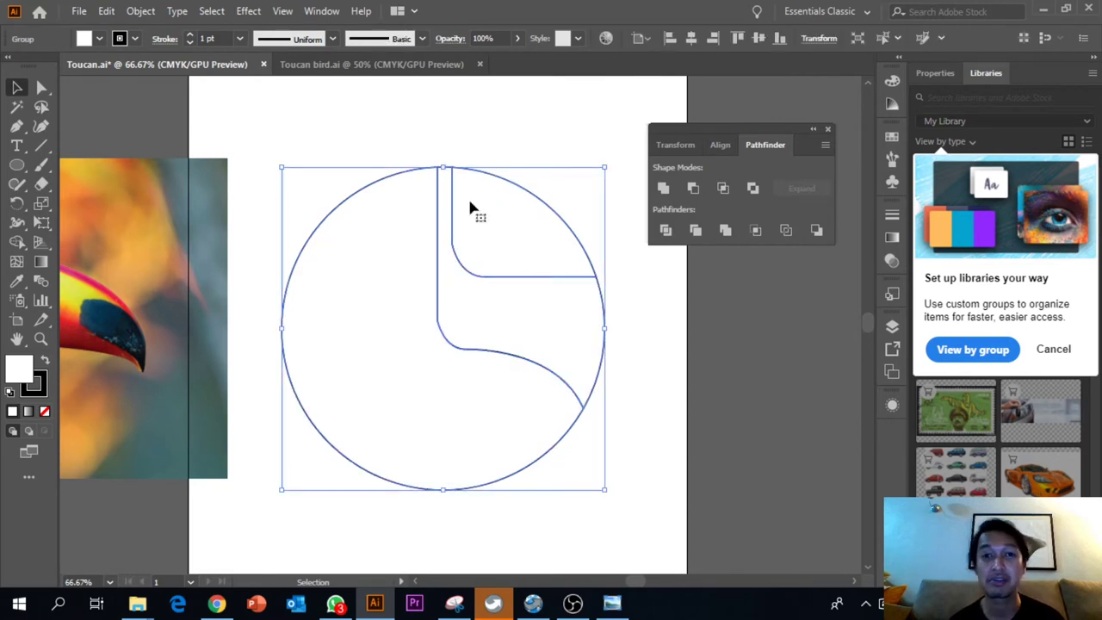
pyautogui.rightClick(470, 207)
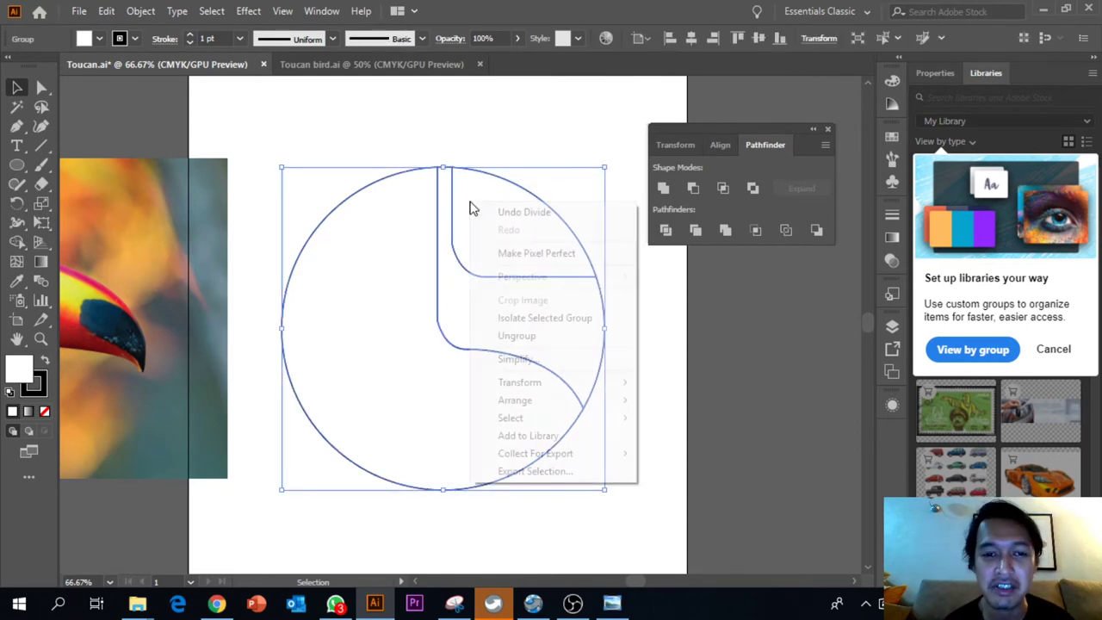
pyautogui.click(499, 340)
pyautogui.click(767, 348)
# Select each separated piece in turn: large left piece, middle J-shape, top-right wedge.
pyautogui.click(582, 314)
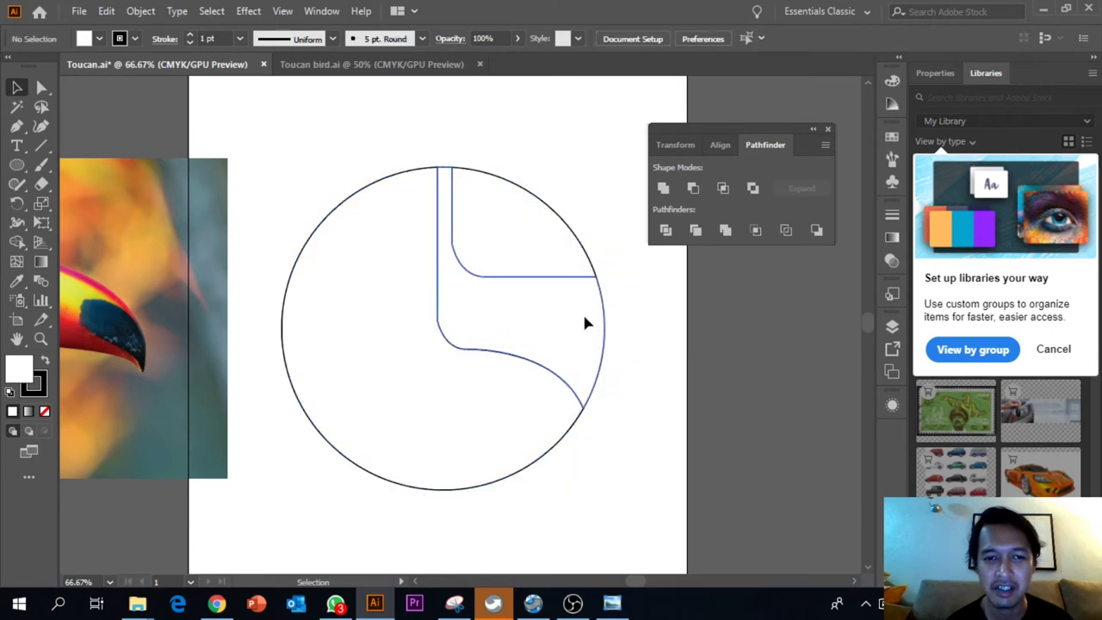
pyautogui.click(328, 302)
pyautogui.click(467, 309)
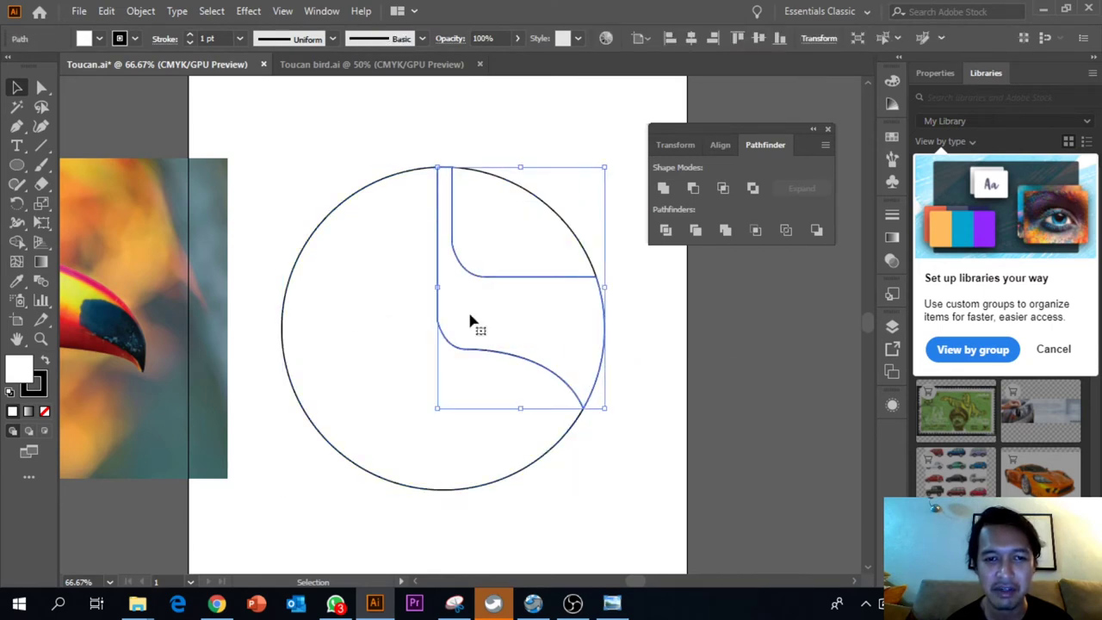
pyautogui.click(494, 249)
pyautogui.click(378, 247)
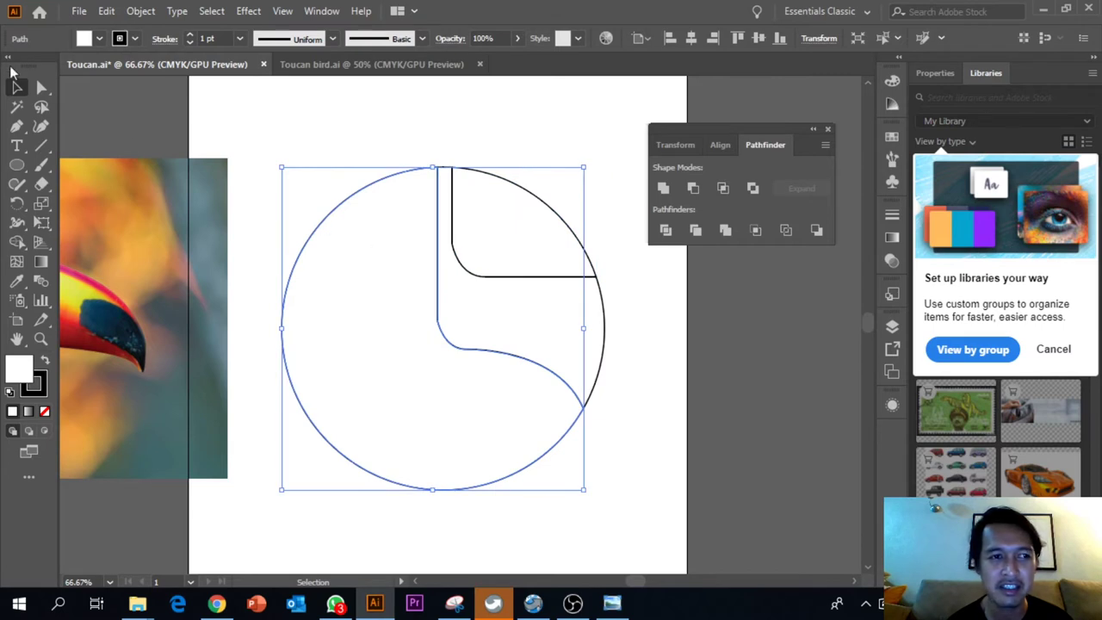
pyautogui.click(509, 310)
pyautogui.click(512, 237)
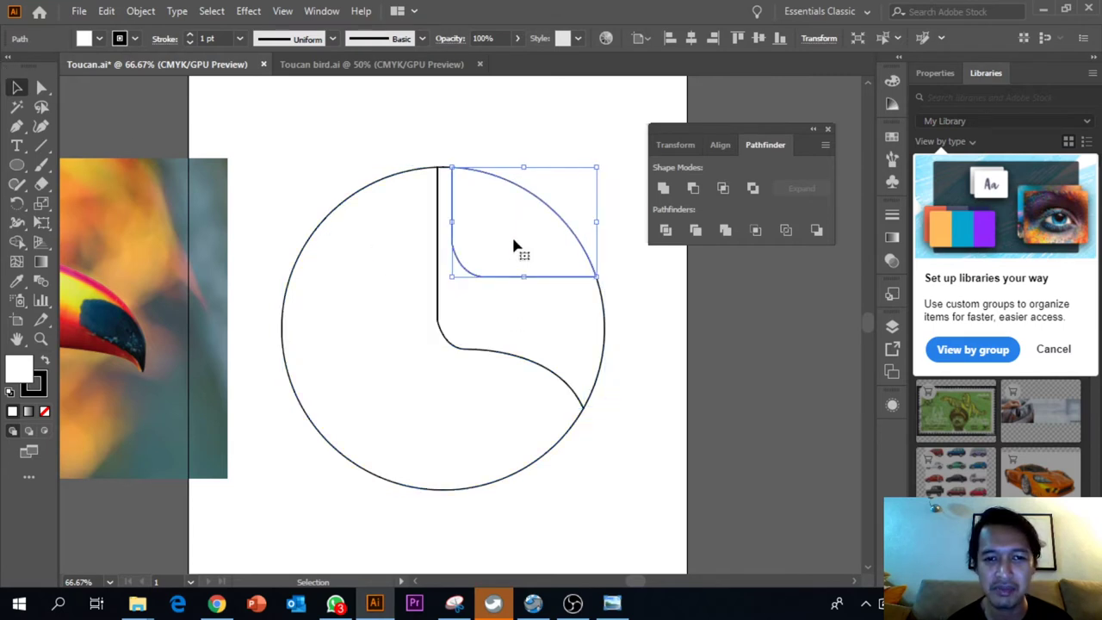
pyautogui.click(681, 310)
pyautogui.click(517, 241)
pyautogui.click(373, 244)
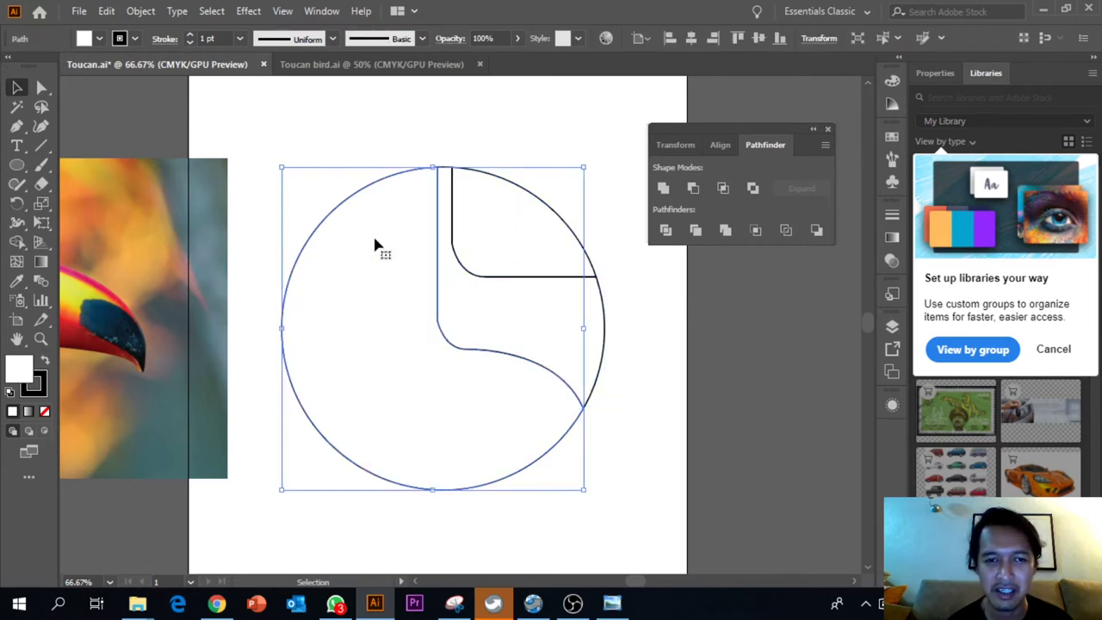
pyautogui.click(671, 337)
pyautogui.click(544, 321)
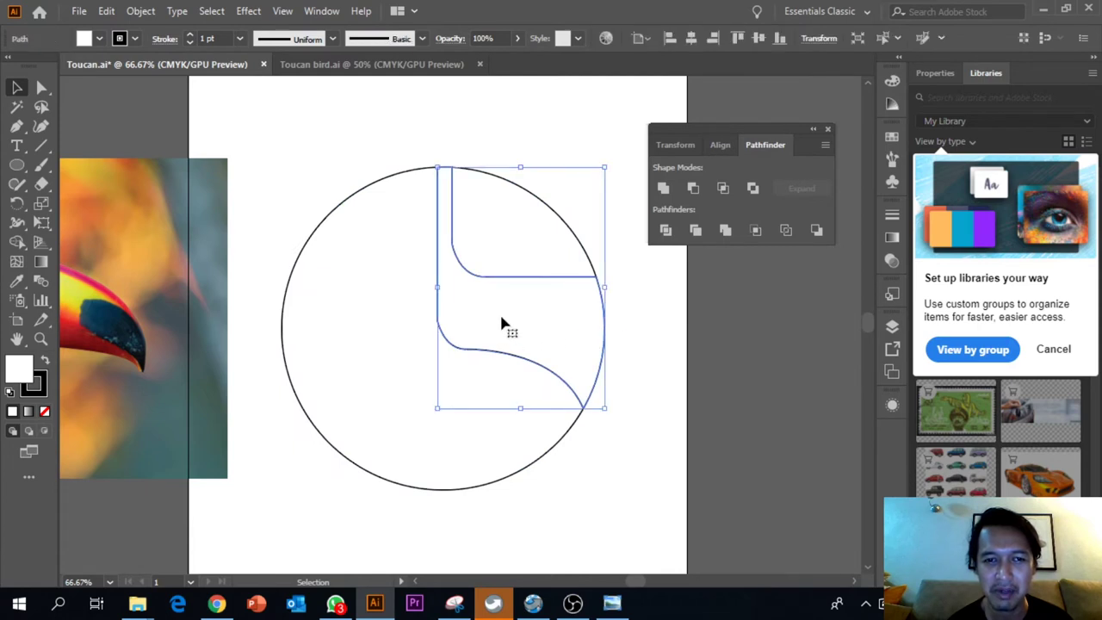
pyautogui.click(671, 336)
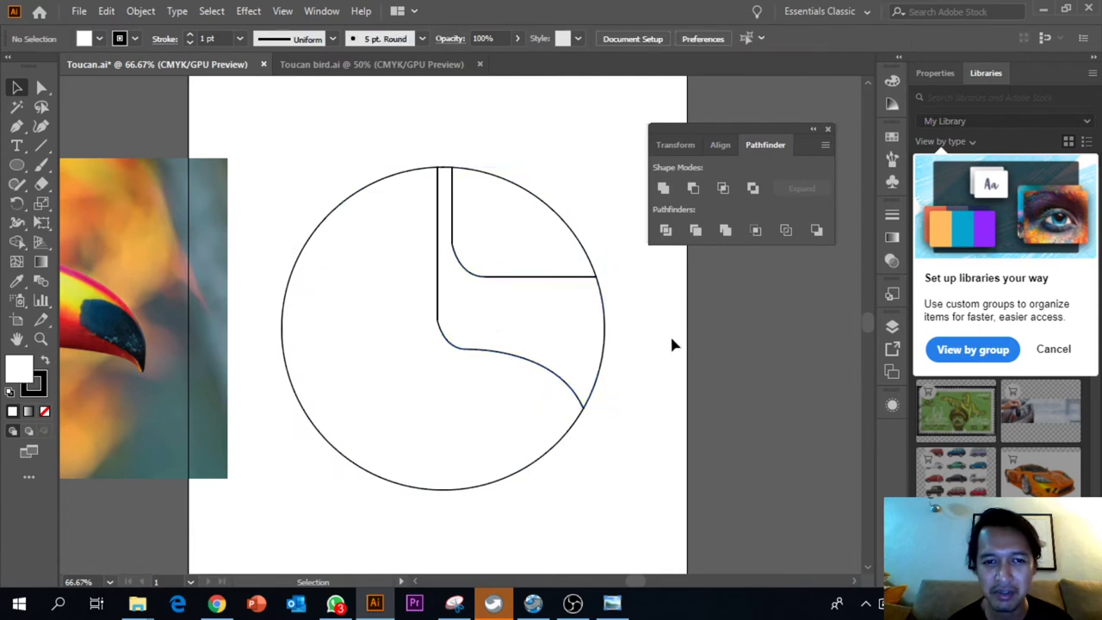
# Delete the middle J-shaped piece, leaving the C-shape and top-right wedge.
pyautogui.click(454, 307)
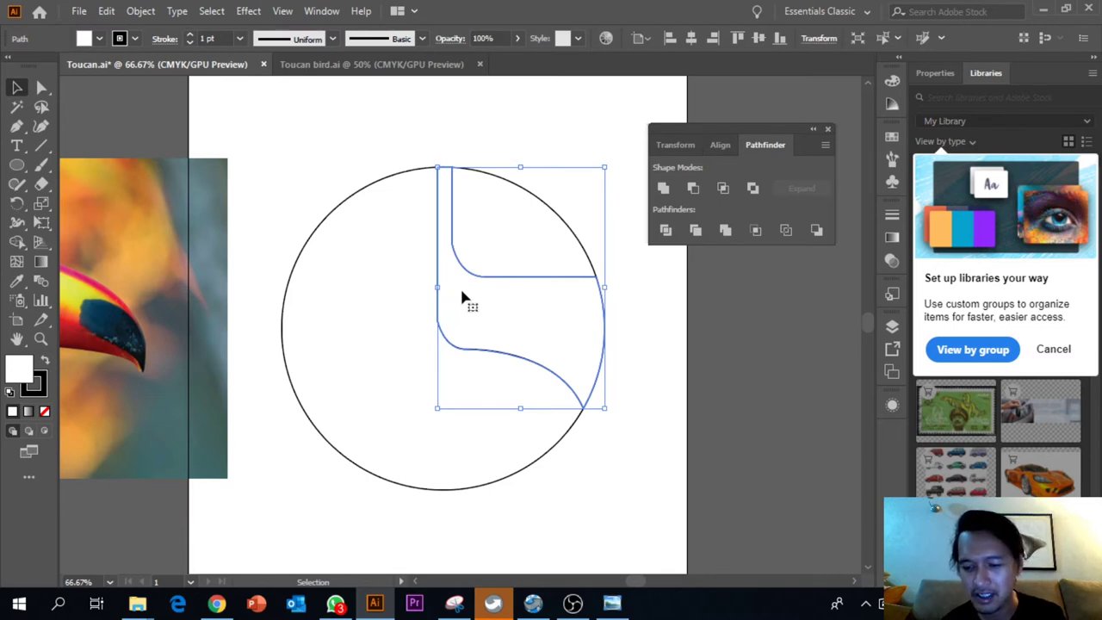
pyautogui.press('Delete')
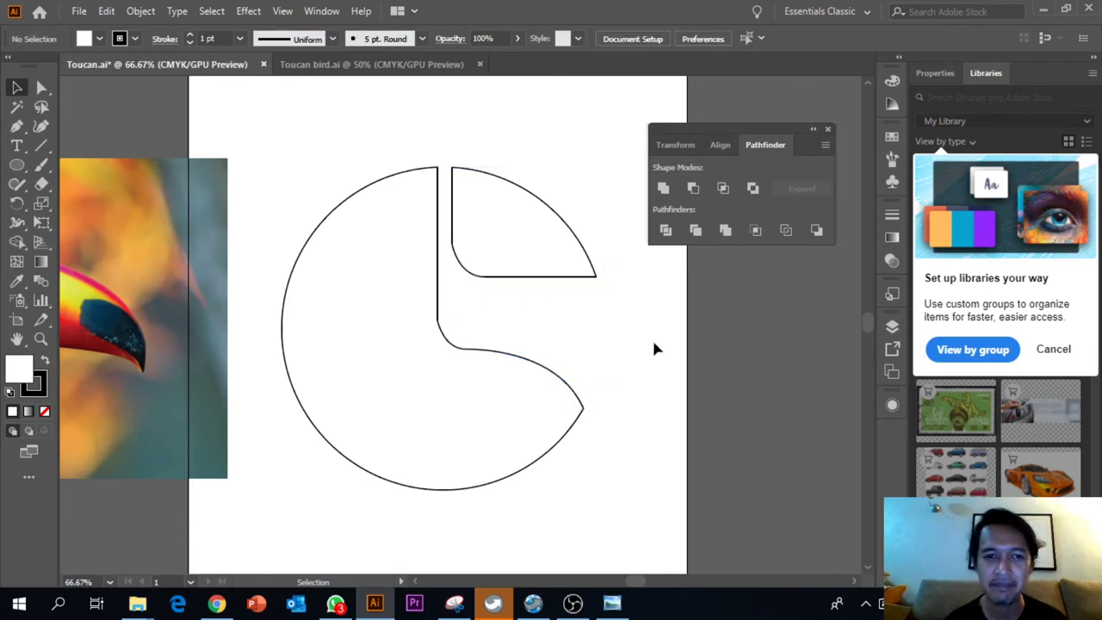
pyautogui.click(522, 376)
pyautogui.click(504, 279)
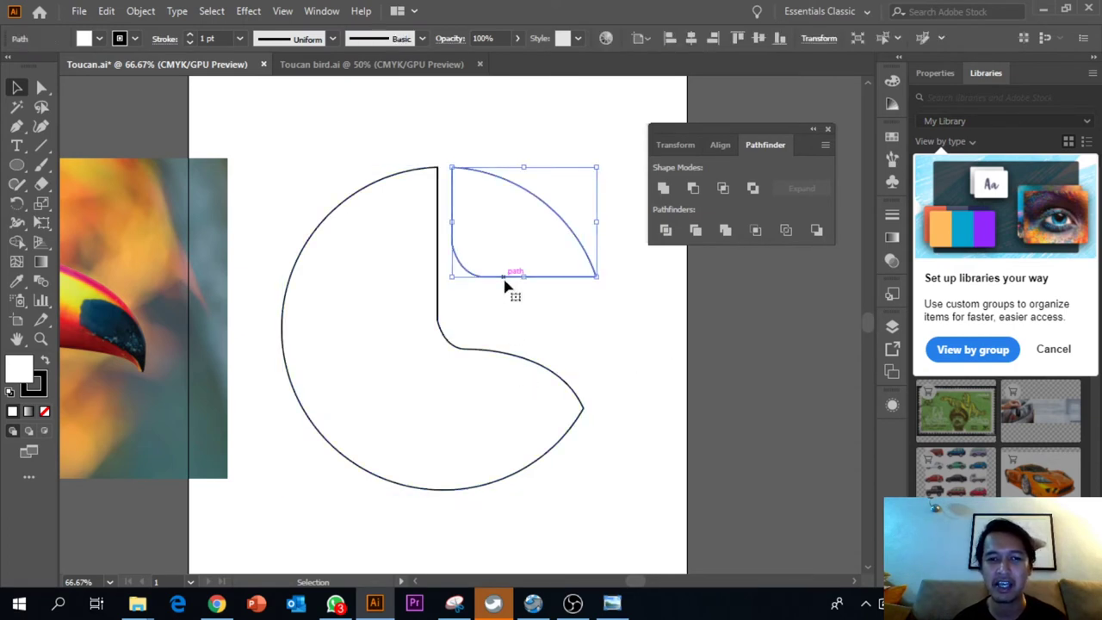
pyautogui.click(664, 360)
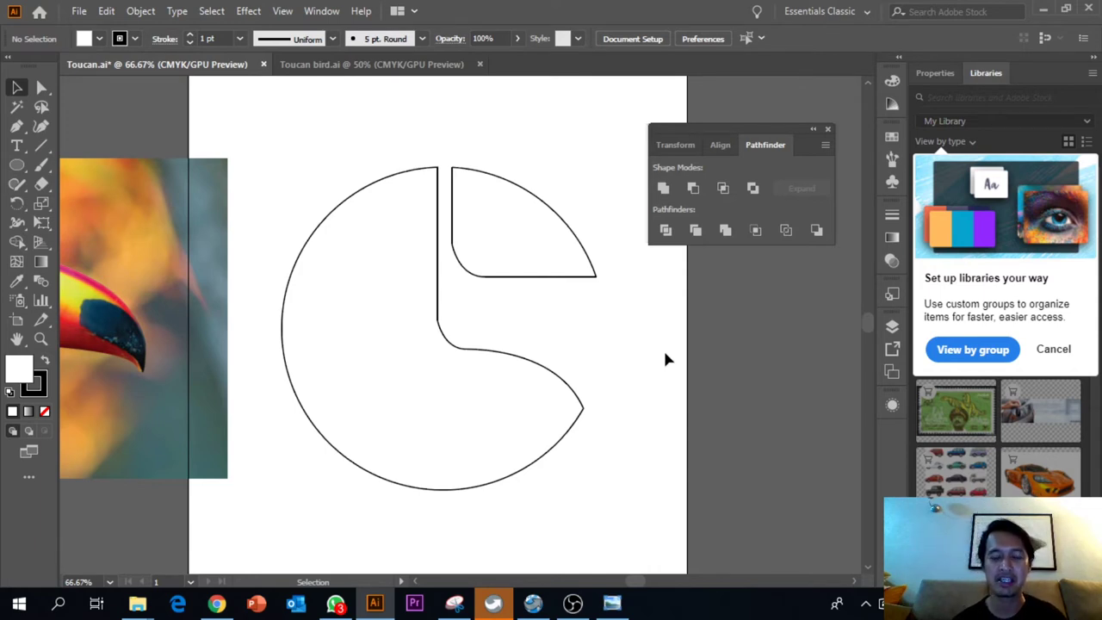
pyautogui.press('space')
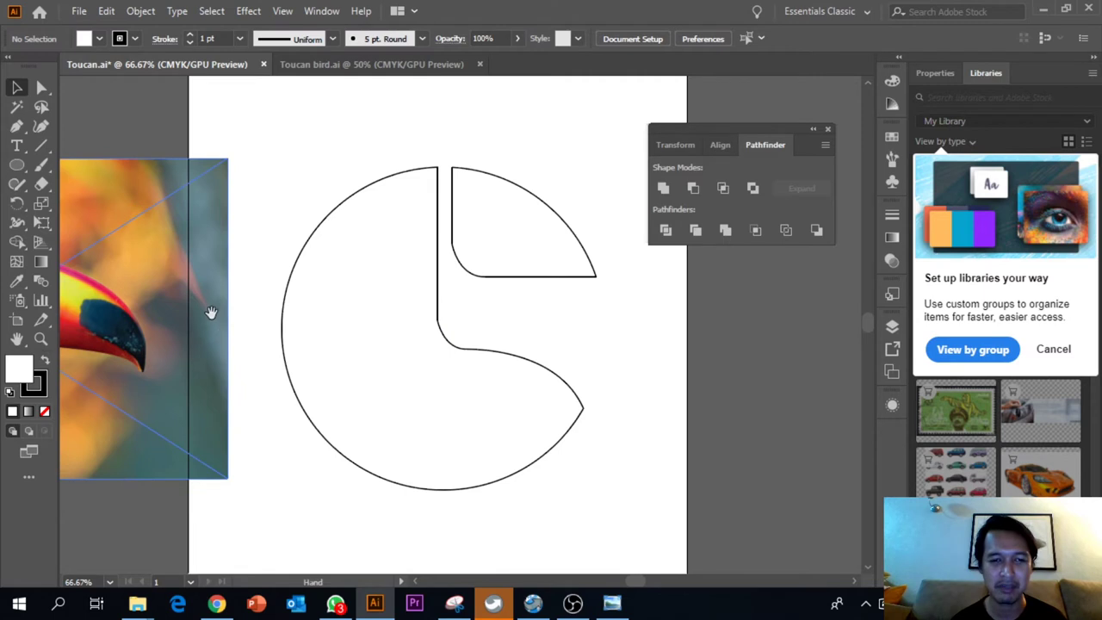
pyautogui.moveTo(211, 311); pyautogui.dragTo(376, 301)
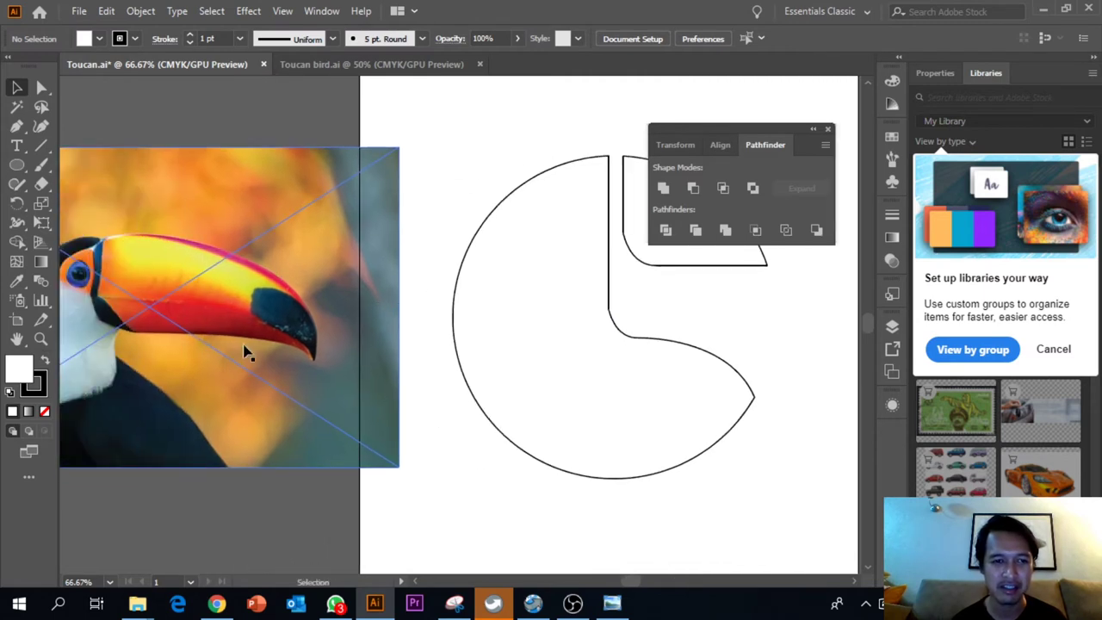
pyautogui.press('space')
pyautogui.moveTo(529, 278); pyautogui.dragTo(244, 307)
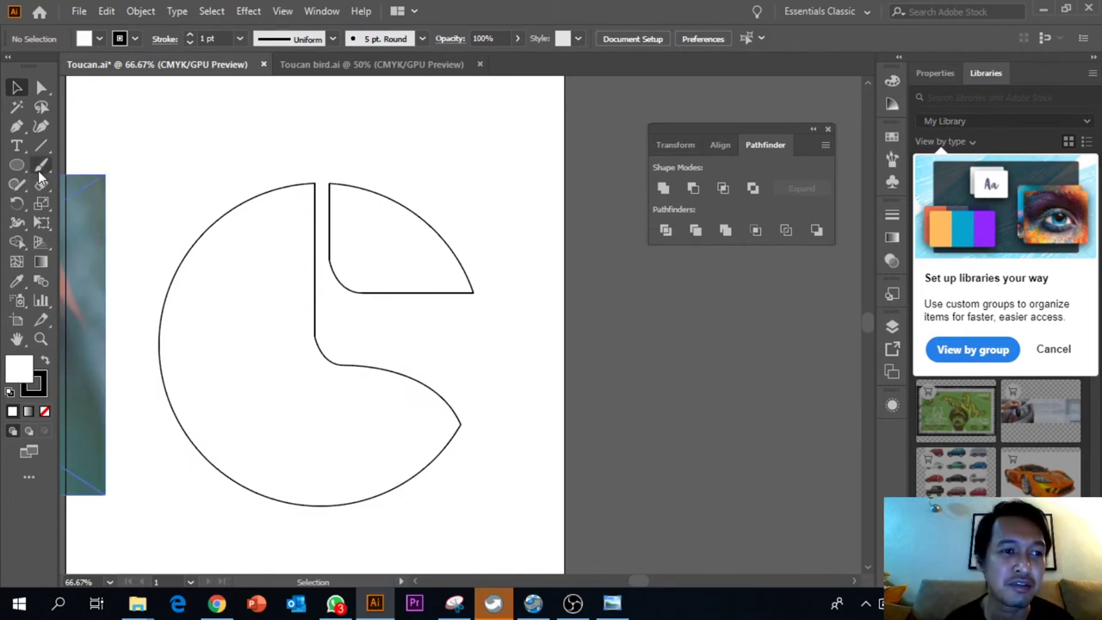
pyautogui.click(18, 131)
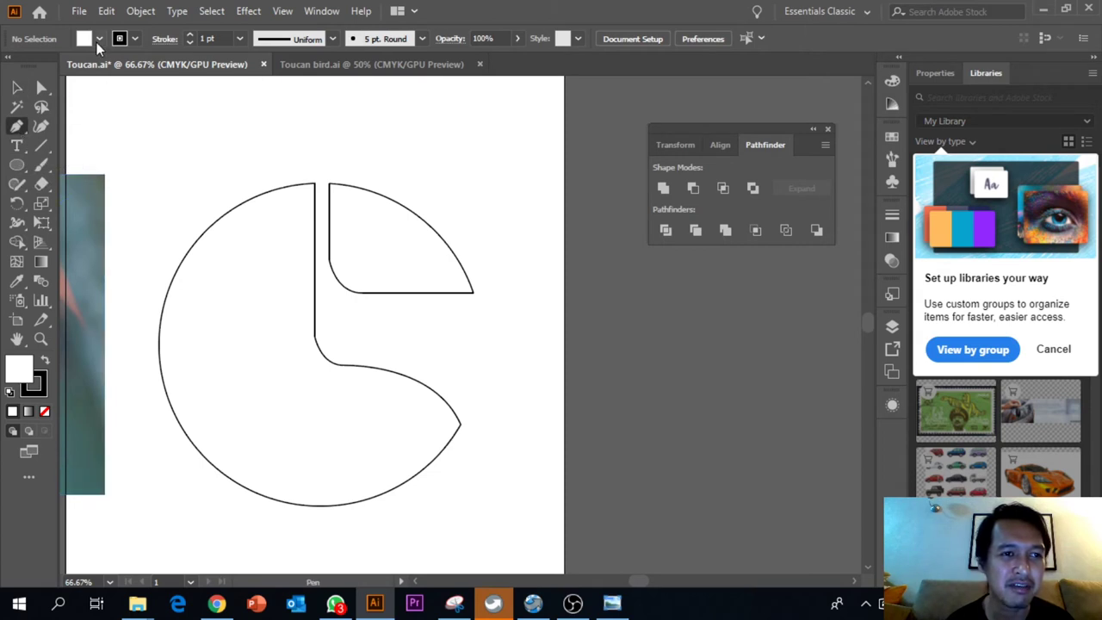
# With fill set to None, draw a curve sweeping across the upper-right wedge.
pyautogui.click(98, 40)
pyautogui.click(10, 65)
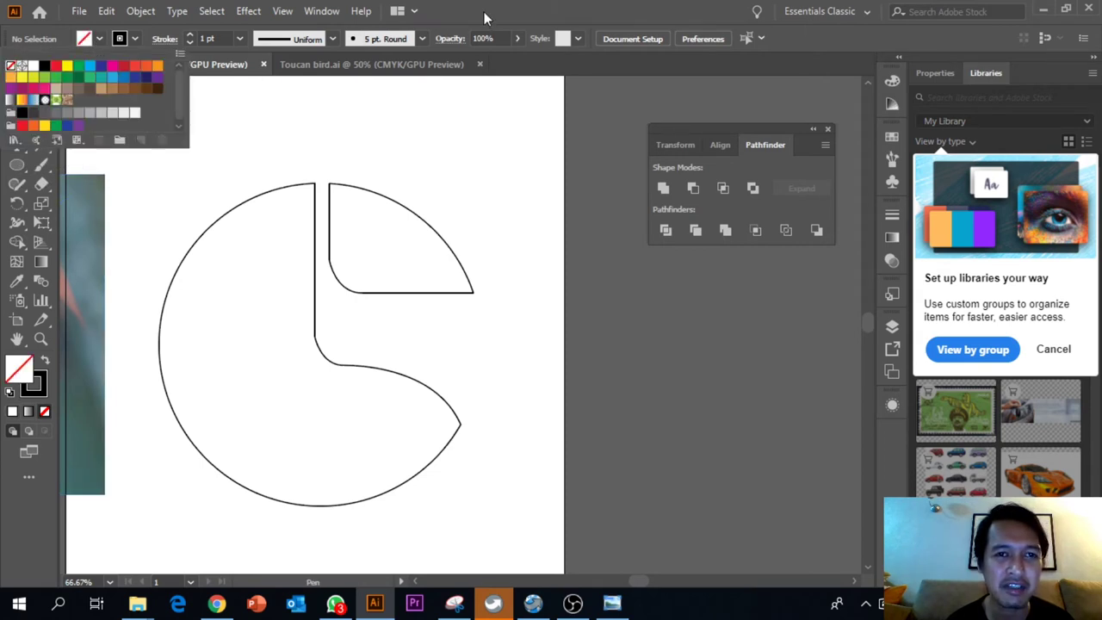
pyautogui.click(320, 216)
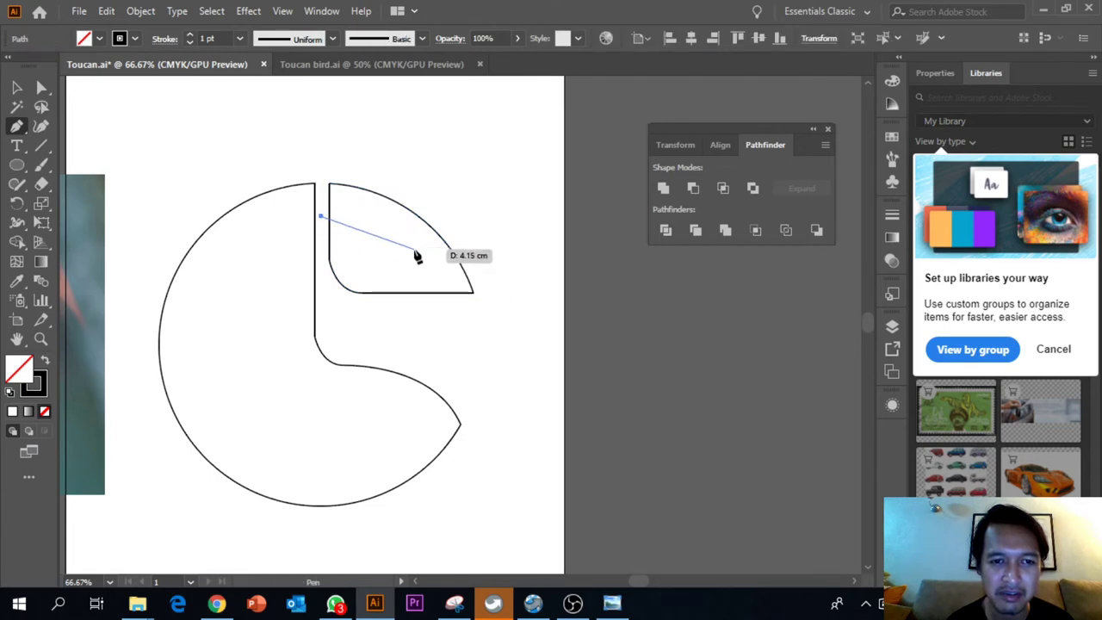
pyautogui.moveTo(422, 263); pyautogui.dragTo(441, 301)
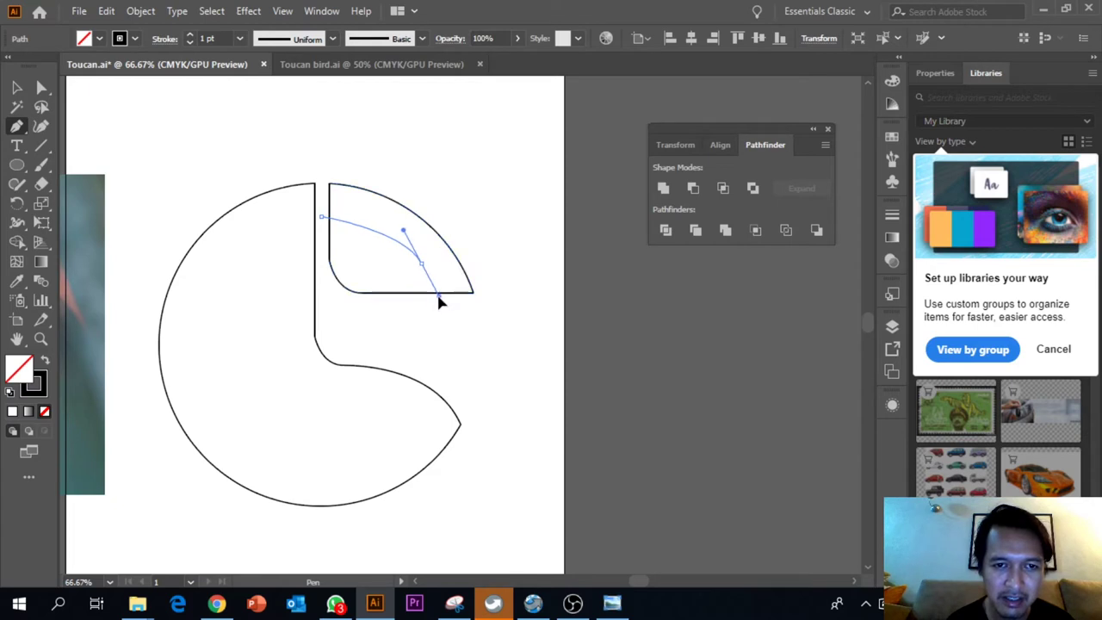
pyautogui.moveTo(440, 300); pyautogui.dragTo(436, 287)
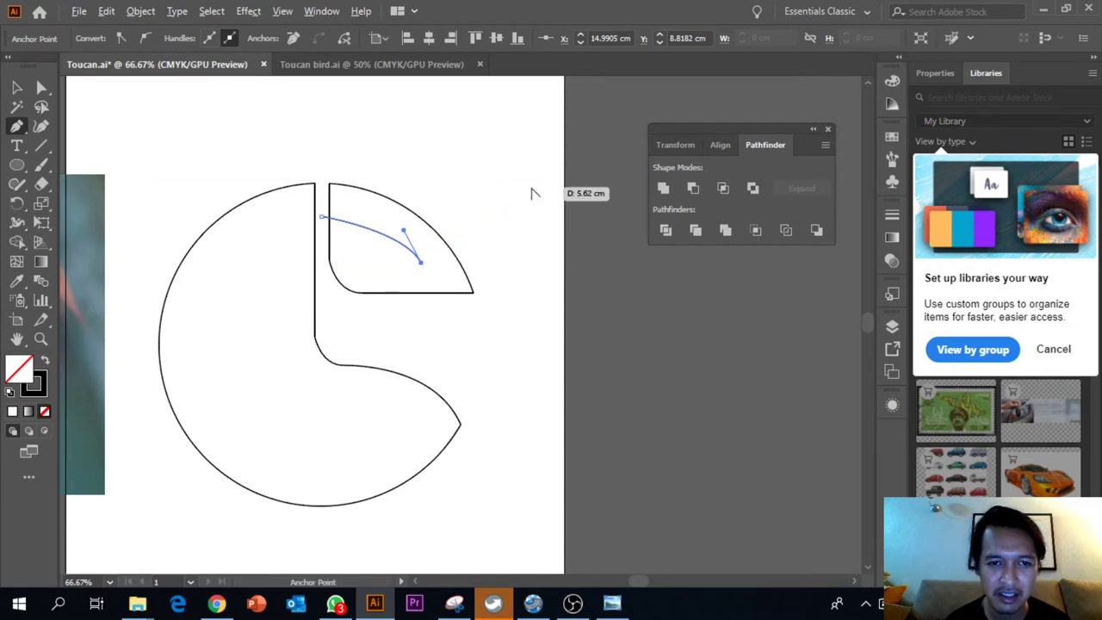
pyautogui.press('Escape')
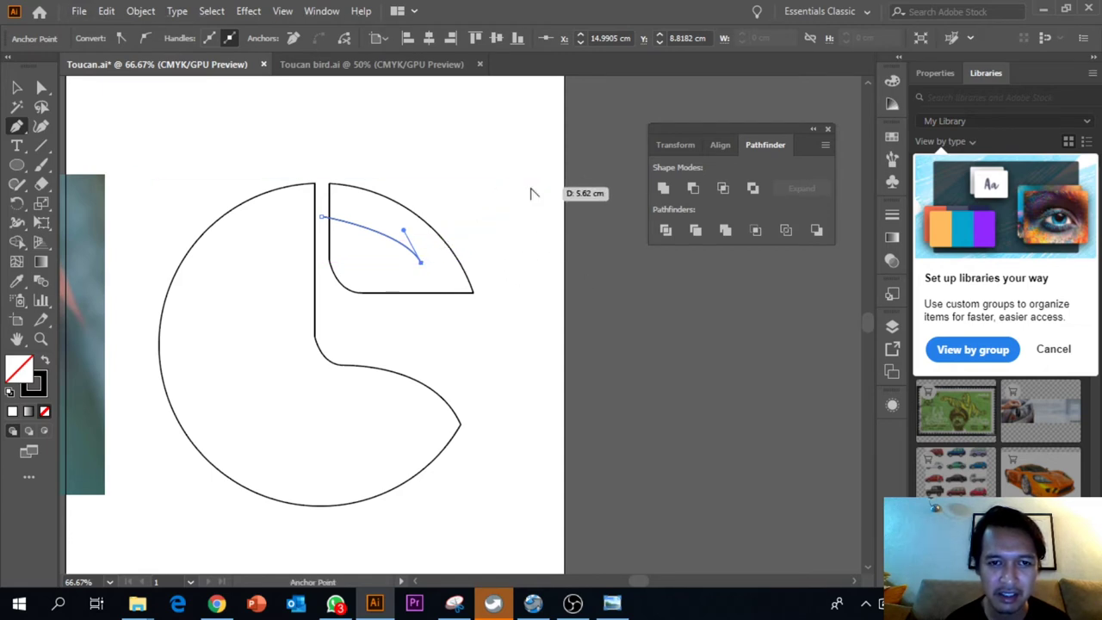
# Draw a second curve arcing down across the wedge past its base.
pyautogui.click(437, 217)
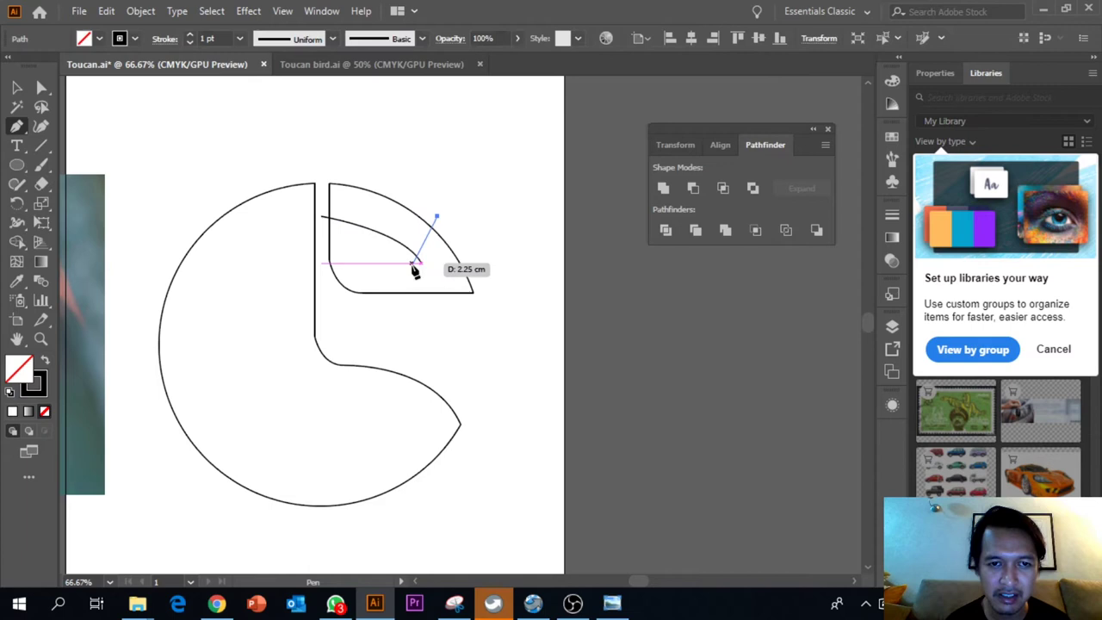
pyautogui.moveTo(409, 317); pyautogui.dragTo(426, 384)
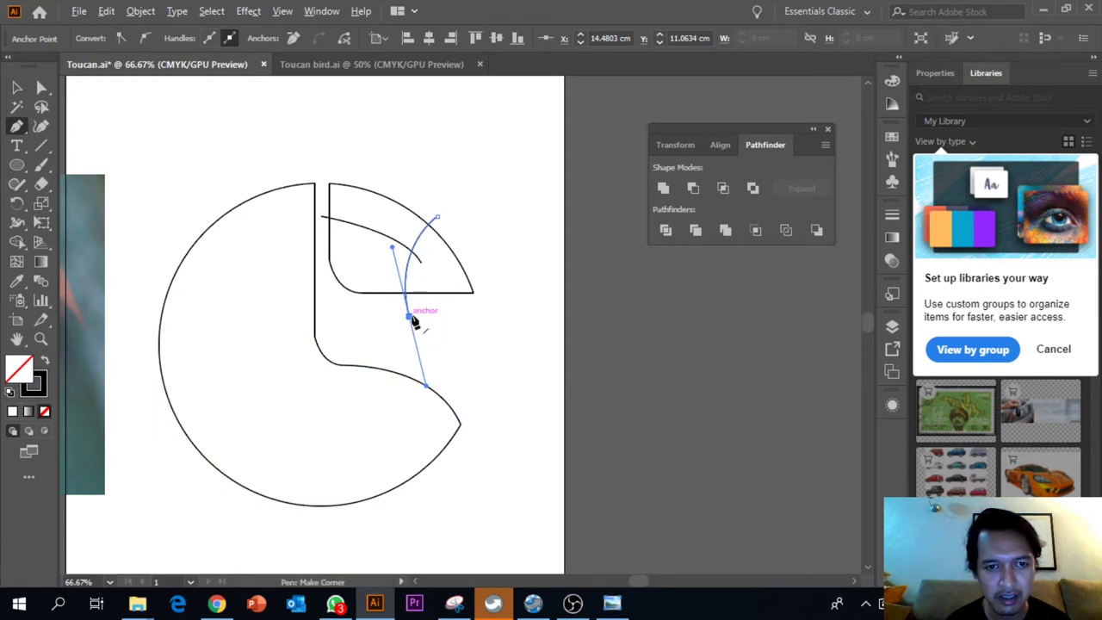
pyautogui.keyDown('ctrl'); pyautogui.click(460, 335); pyautogui.keyUp('ctrl')
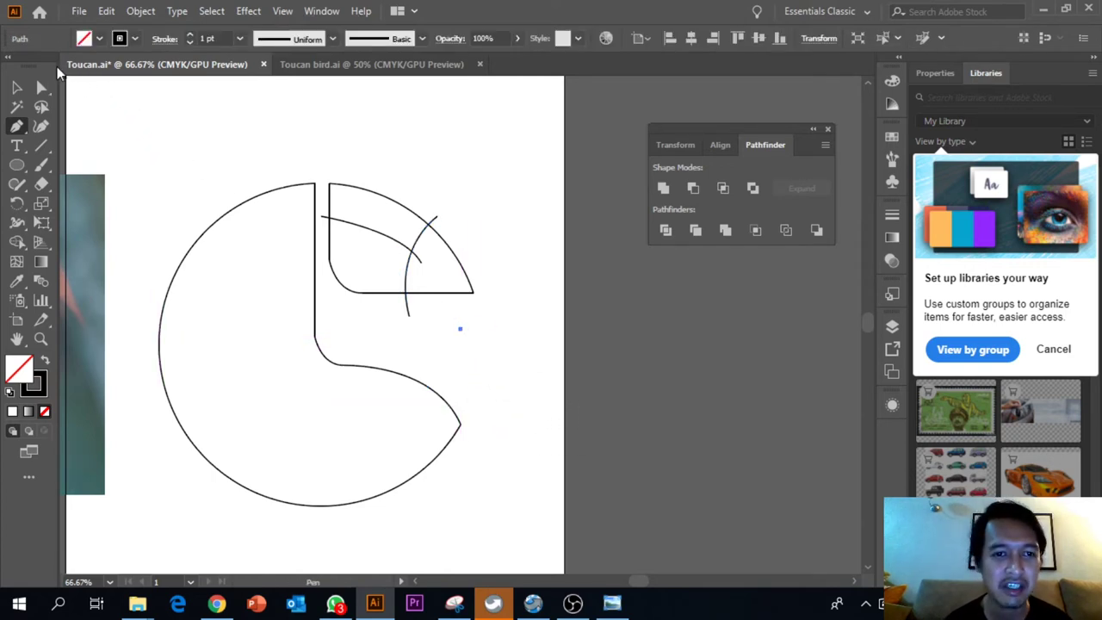
pyautogui.click(17, 87)
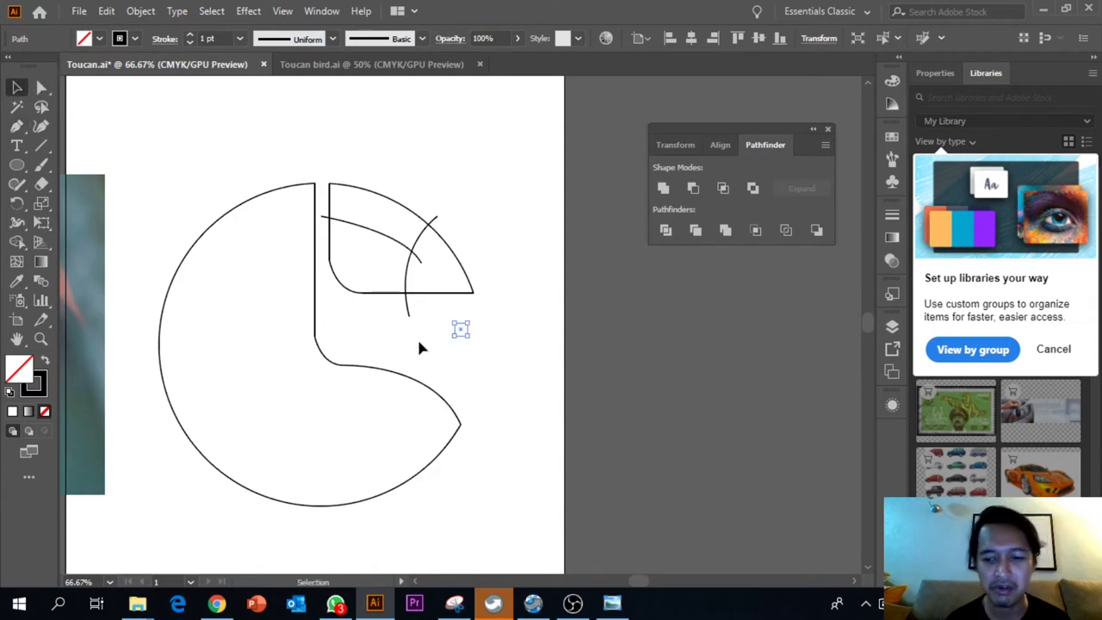
# Marquee-select the quarter-circle and both curves, then apply Pathfinder Divide.
pyautogui.click(421, 344)
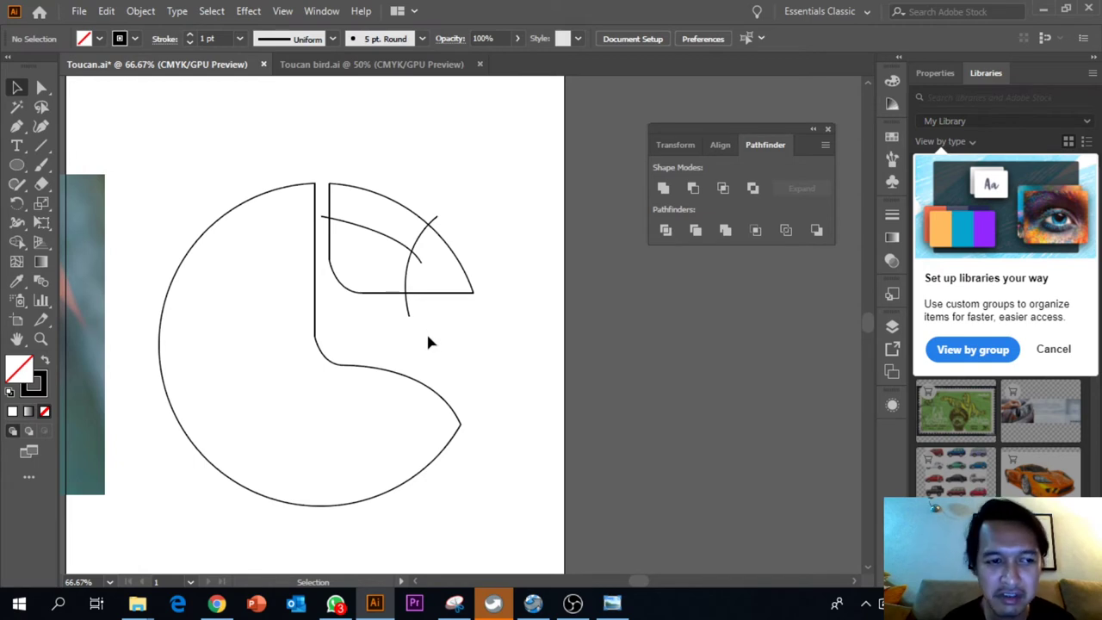
pyautogui.scroll(2, 426, 337)
pyautogui.moveTo(346, 191); pyautogui.dragTo(436, 374)
pyautogui.moveTo(379, 197); pyautogui.dragTo(481, 375)
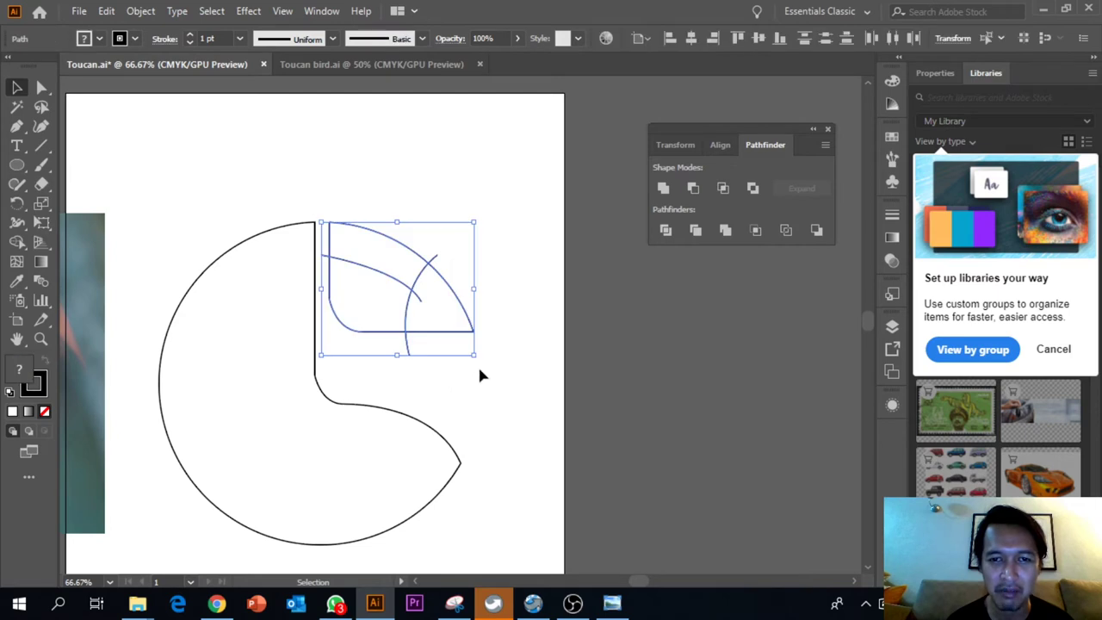
pyautogui.click(664, 234)
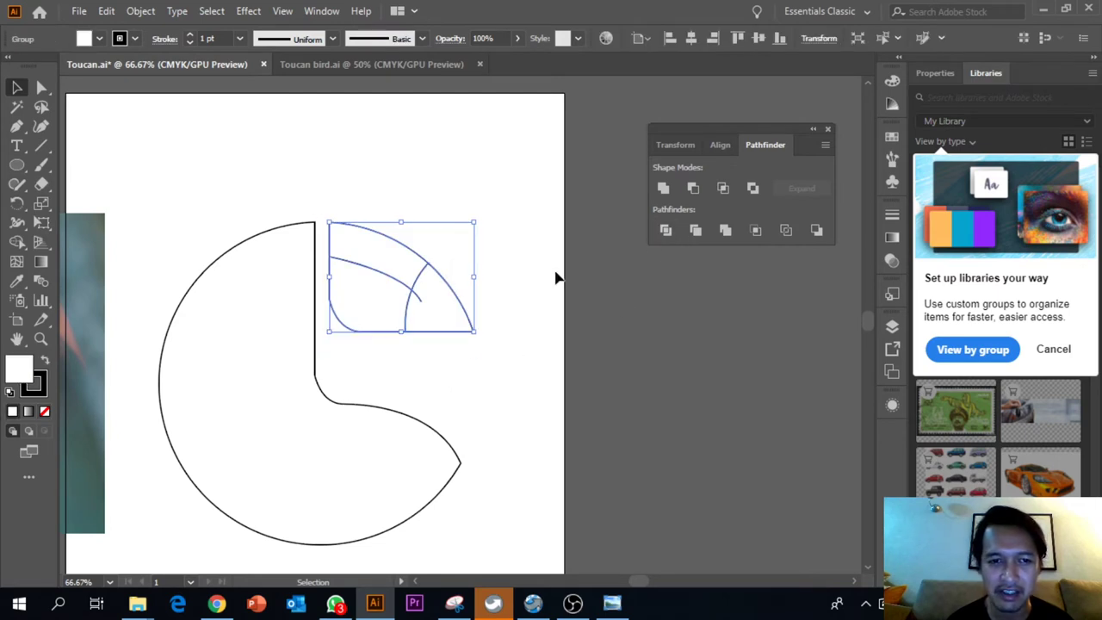
pyautogui.click(562, 277)
# Ungroup the divided quarter-circle pieces.
pyautogui.click(369, 281)
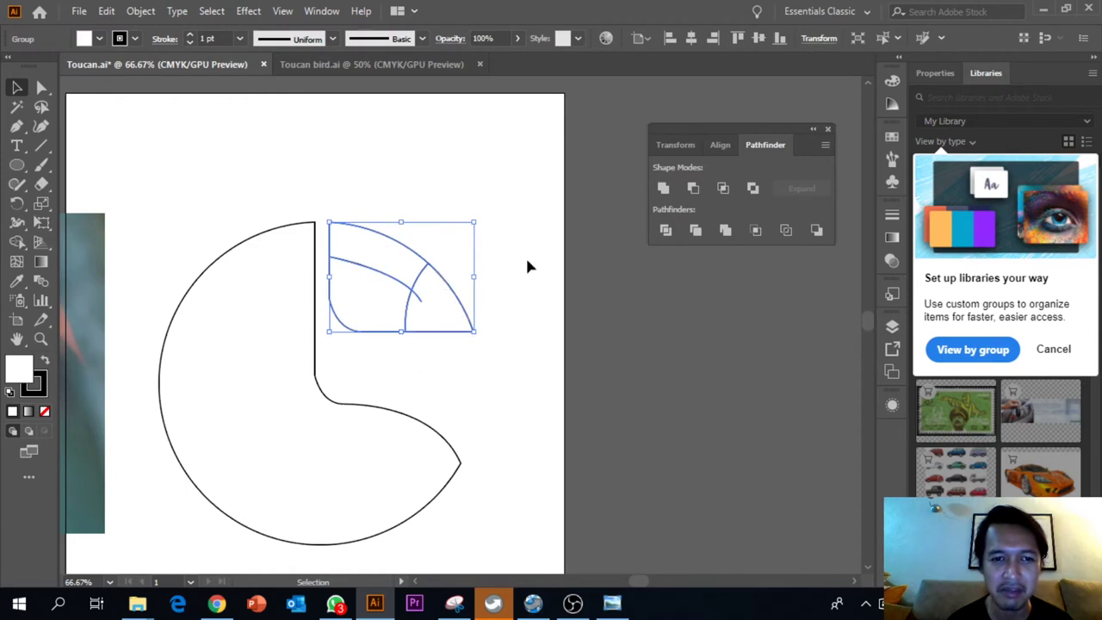
pyautogui.click(530, 260)
pyautogui.click(393, 264)
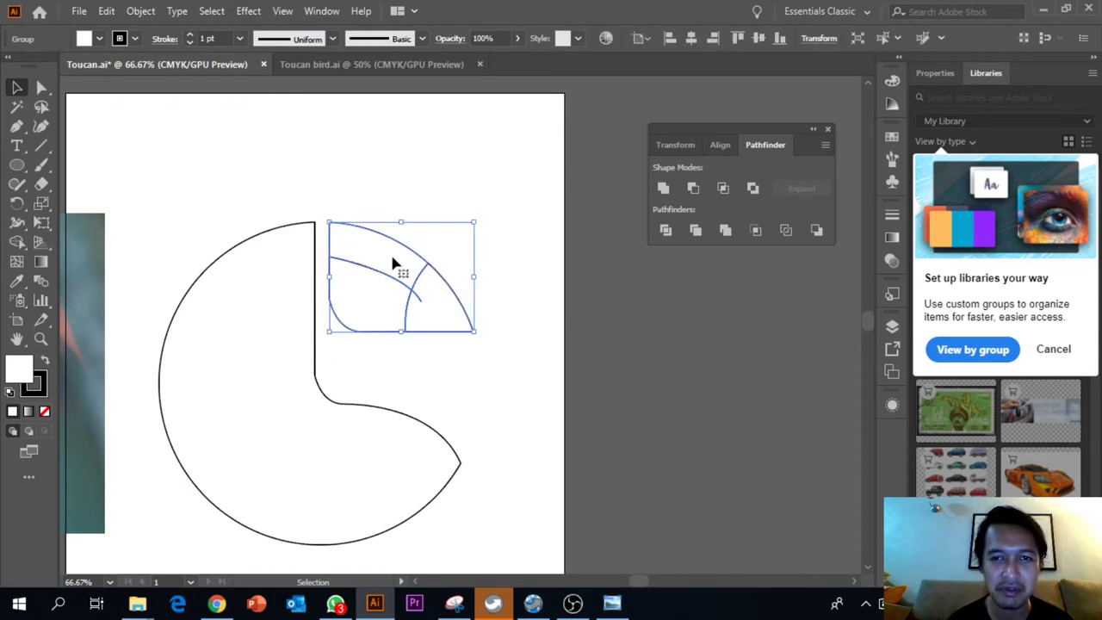
pyautogui.rightClick(392, 257)
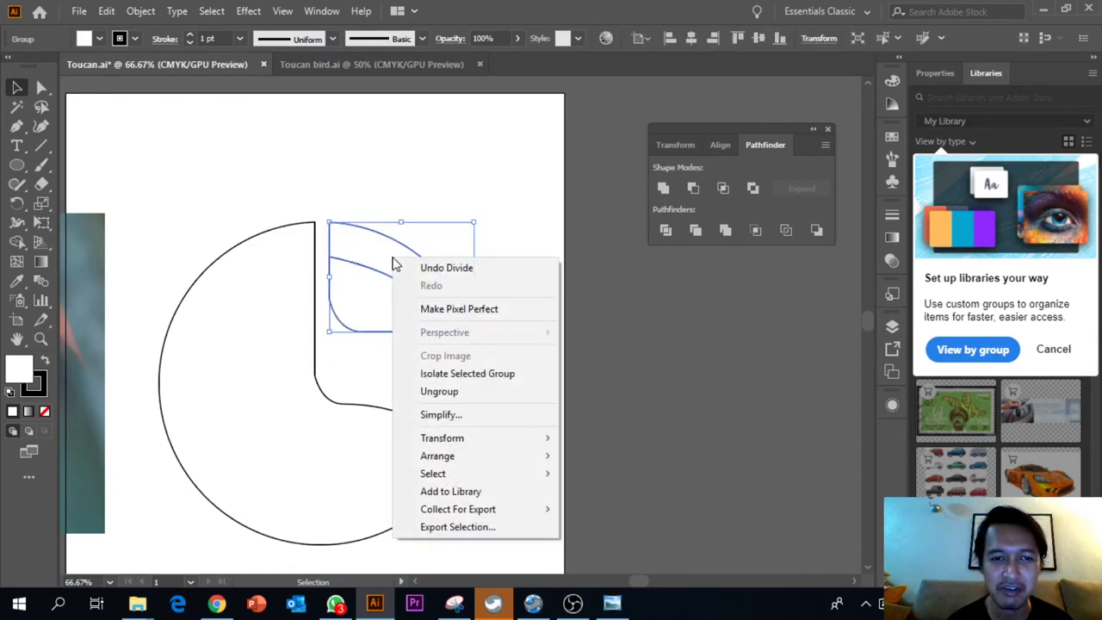
pyautogui.click(429, 390)
pyautogui.click(496, 400)
# Select the divided pieces one by one, including the right wedge, to confirm they are separate.
pyautogui.click(402, 316)
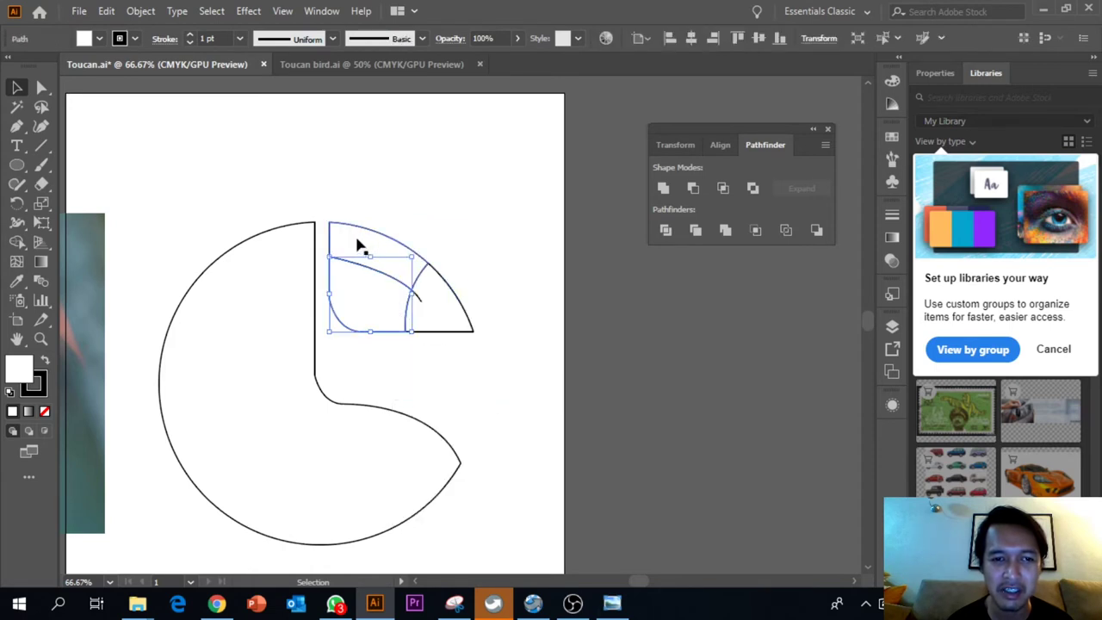
pyautogui.click(432, 325)
pyautogui.click(487, 289)
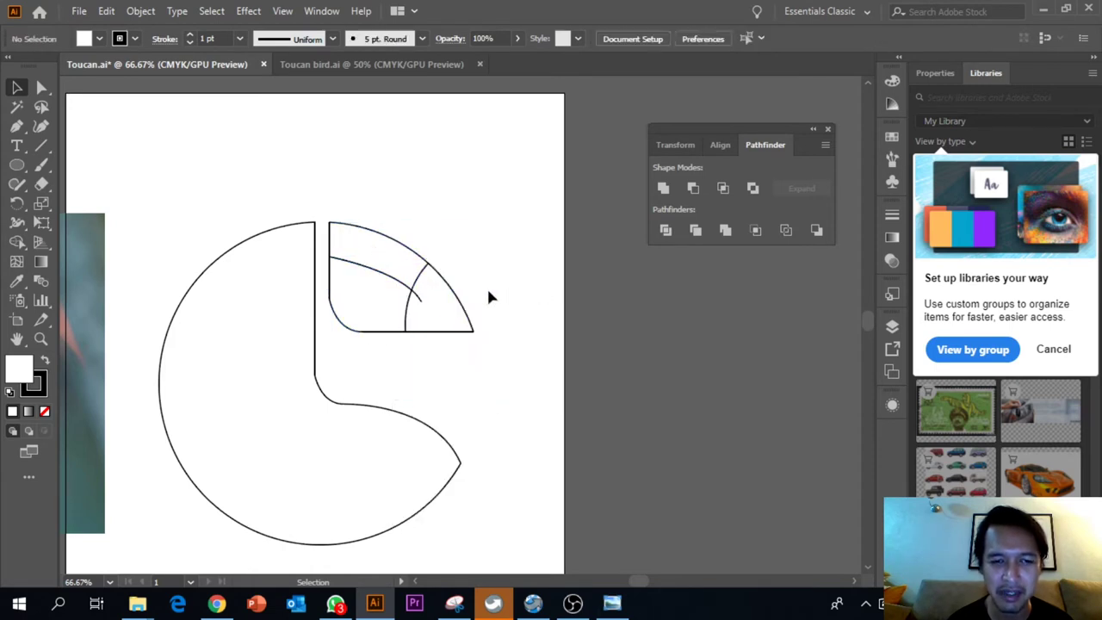
pyautogui.click(426, 306)
pyautogui.click(513, 313)
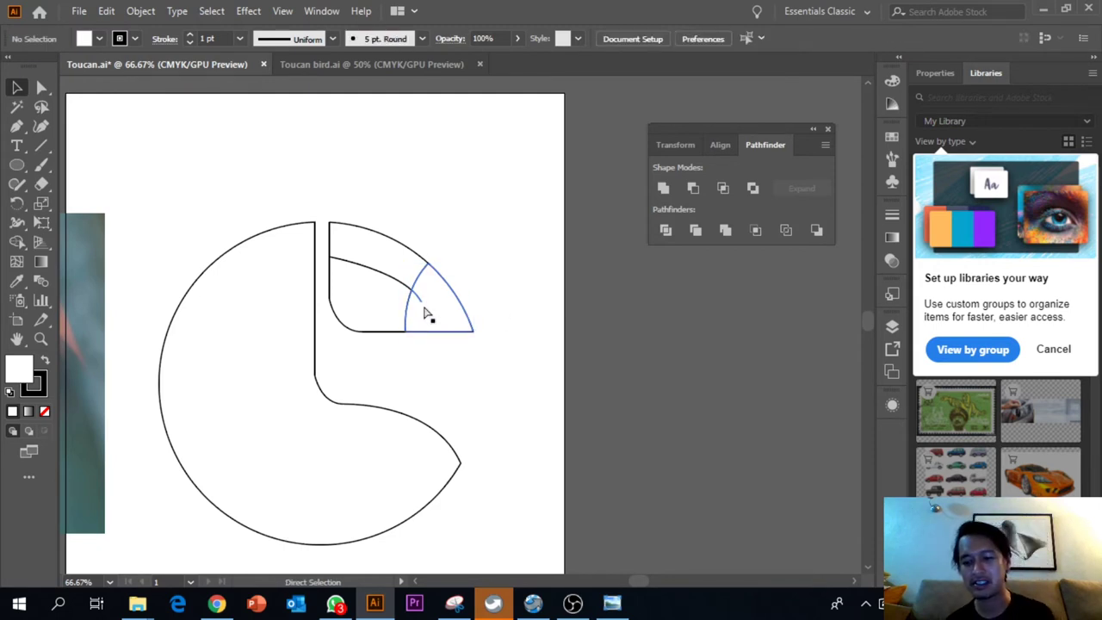
# Zoom in and delete the overshooting curve-end anchor with Direct Selection.
pyautogui.hotkey('ctrl', '+')
pyautogui.hotkey('ctrl', '+')
pyautogui.hotkey('ctrl', '+')
pyautogui.hotkey('ctrl', '+')
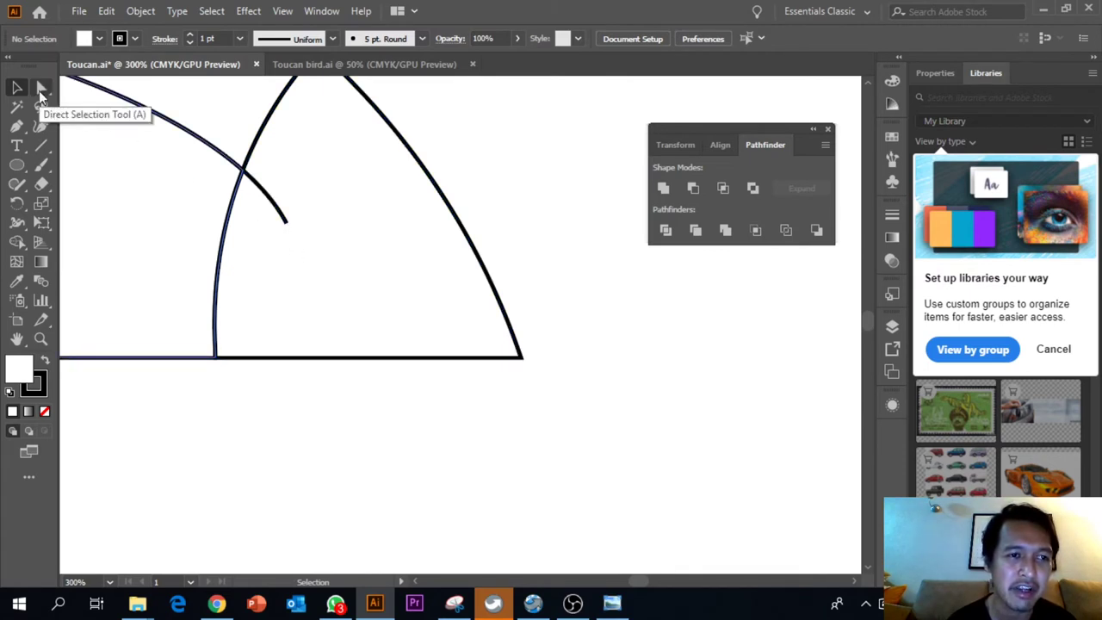
pyautogui.click(41, 92)
pyautogui.click(286, 223)
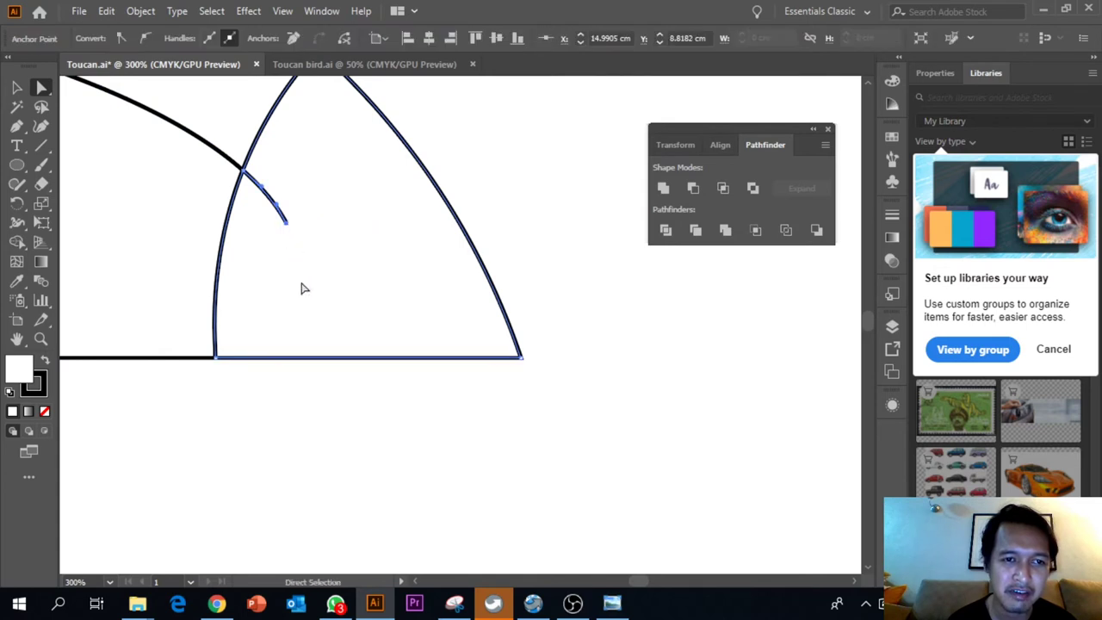
pyautogui.press('Delete')
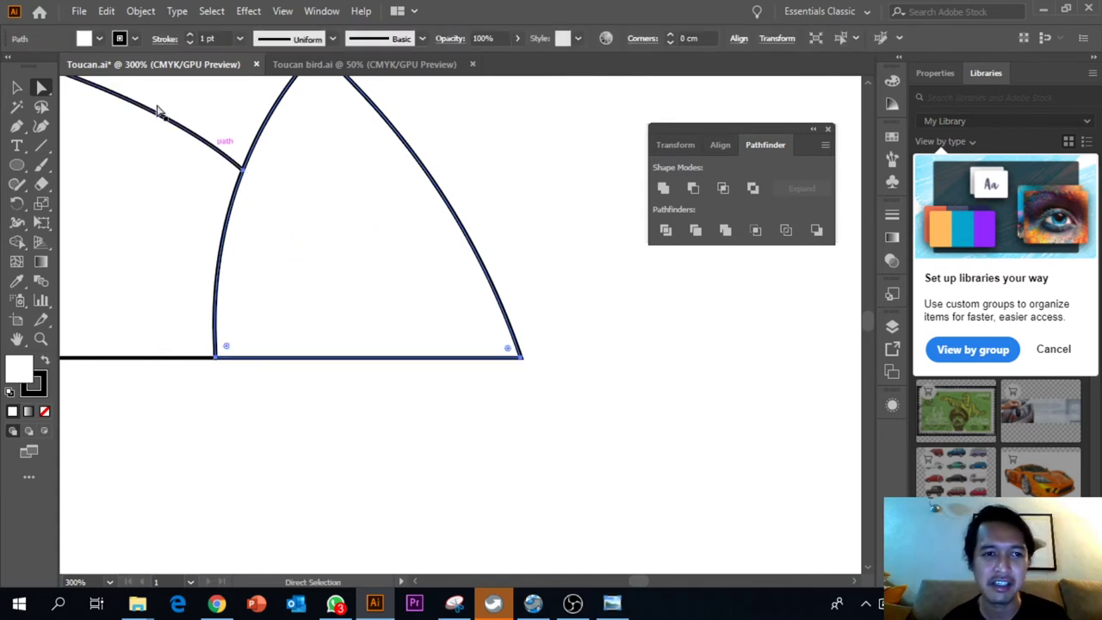
pyautogui.click(17, 87)
pyautogui.click(448, 427)
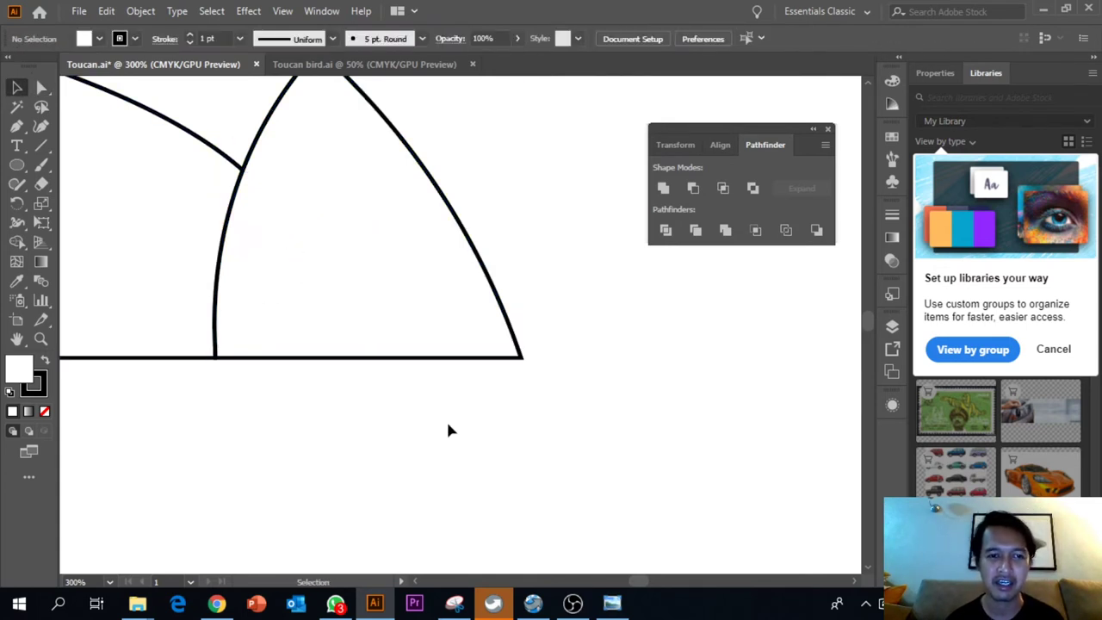
# Zoom back out and check the top, lower-left and right wedge pieces individually.
pyautogui.hotkey('ctrl', '1')
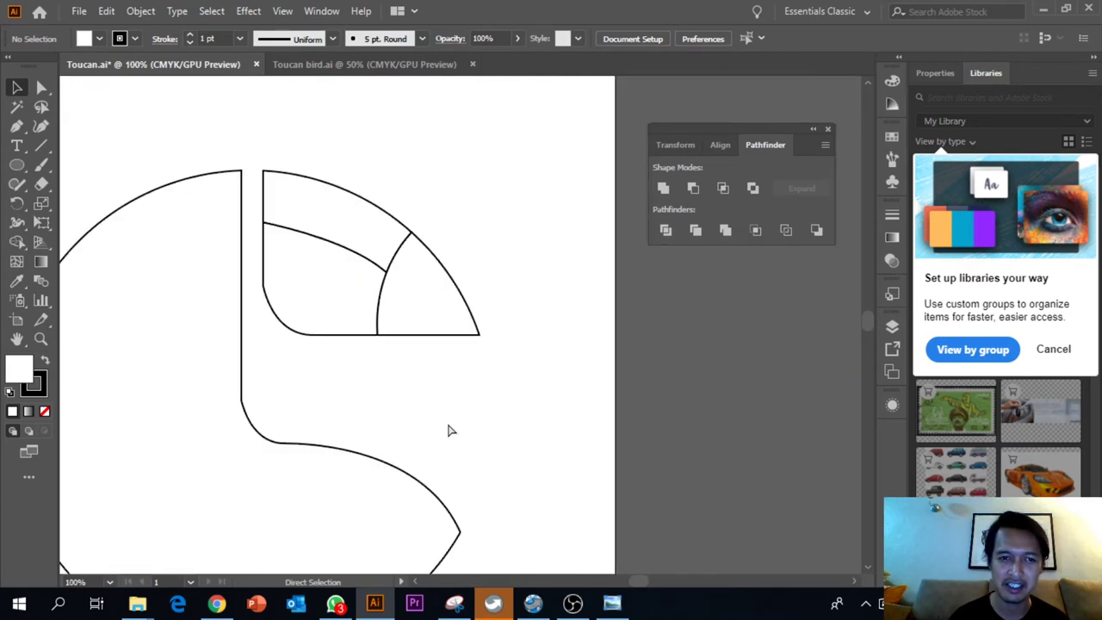
pyautogui.moveTo(450, 425); pyautogui.dragTo(588, 393)
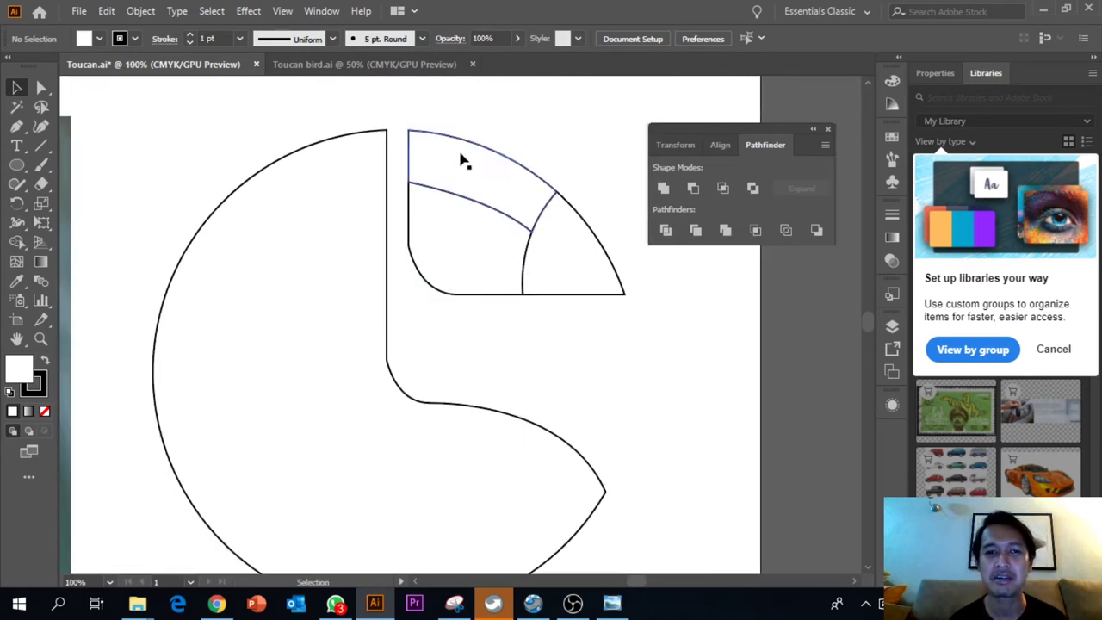
pyautogui.moveTo(398, 344); pyautogui.dragTo(375, 385)
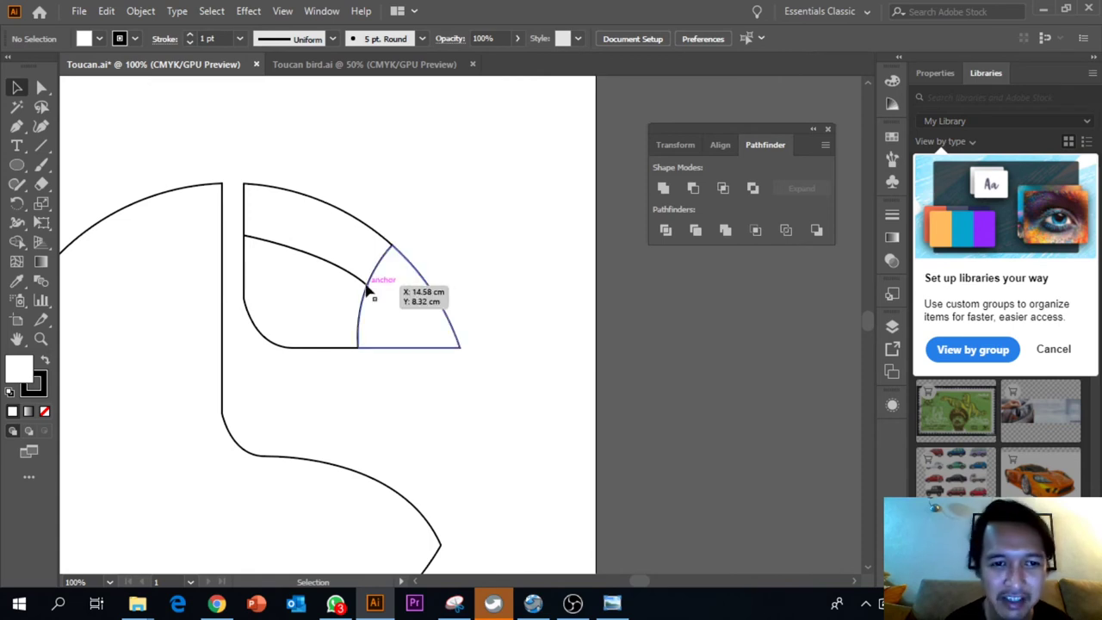
pyautogui.click(340, 249)
pyautogui.click(313, 290)
pyautogui.click(433, 328)
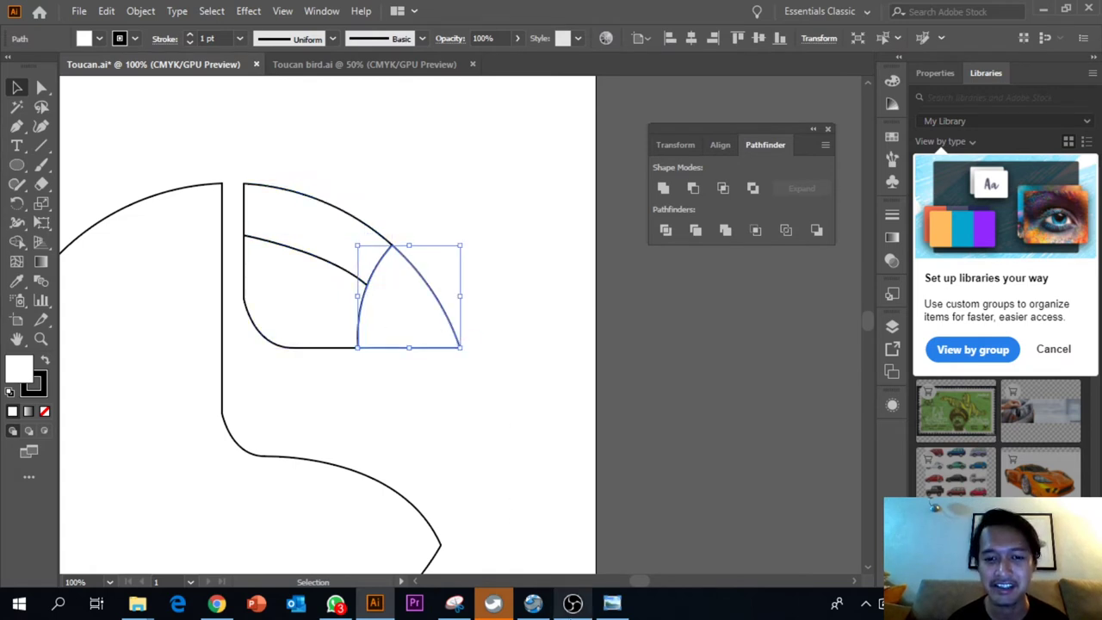
pyautogui.click(473, 365)
pyautogui.scroll(-2, 473, 364)
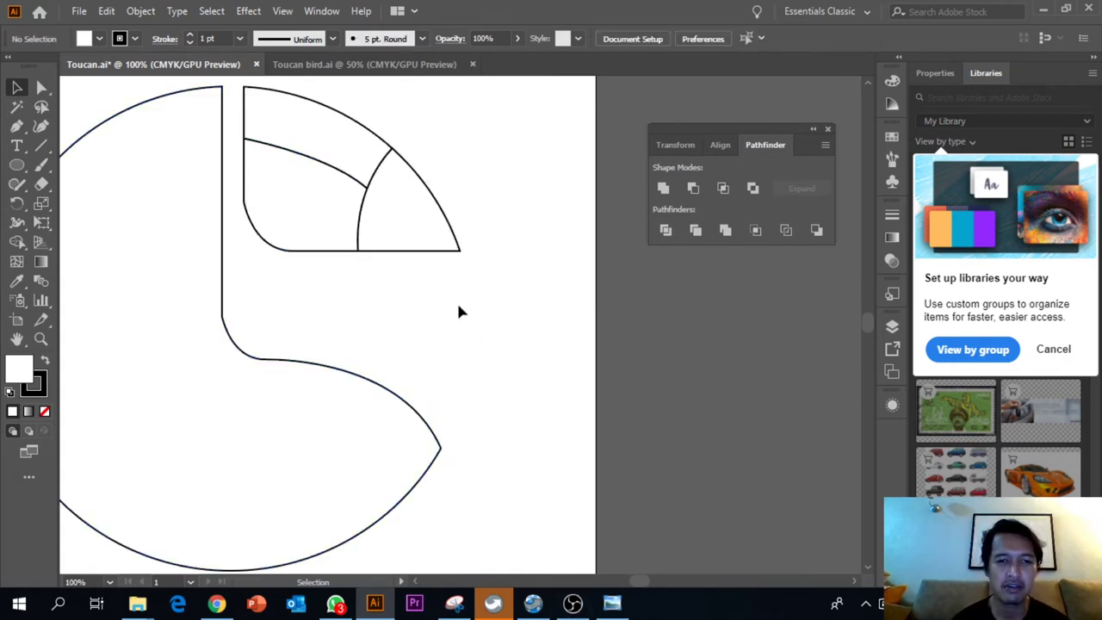
pyautogui.press('a')
pyautogui.hotkey('ctrl', '-')
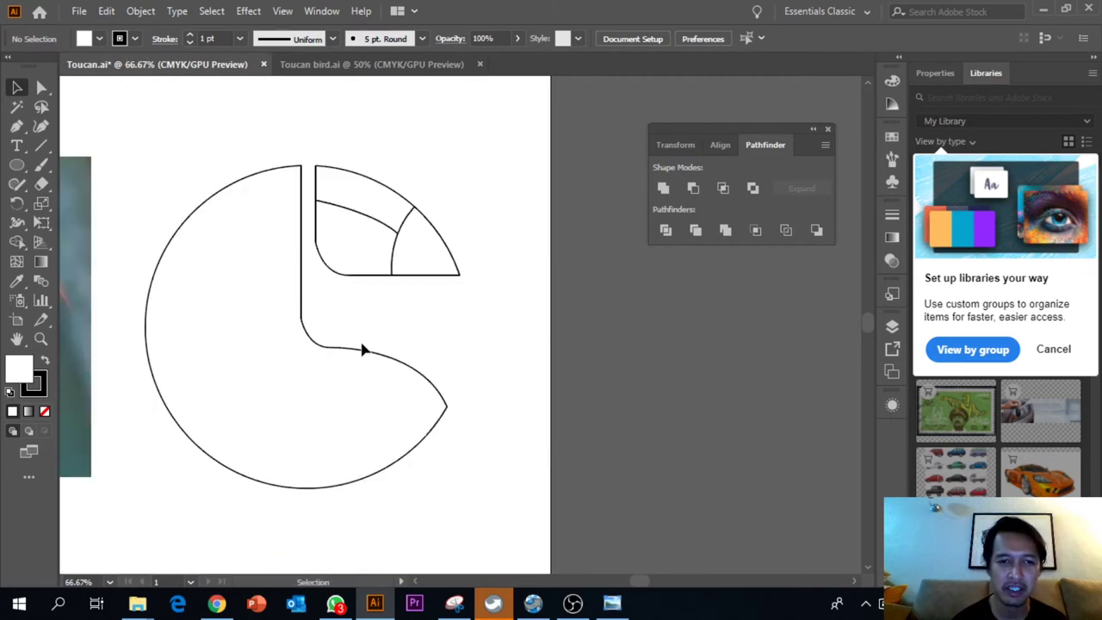
# Draw an ellipse with no fill over the toucan's head area.
pyautogui.hscroll(-5, 362, 349)
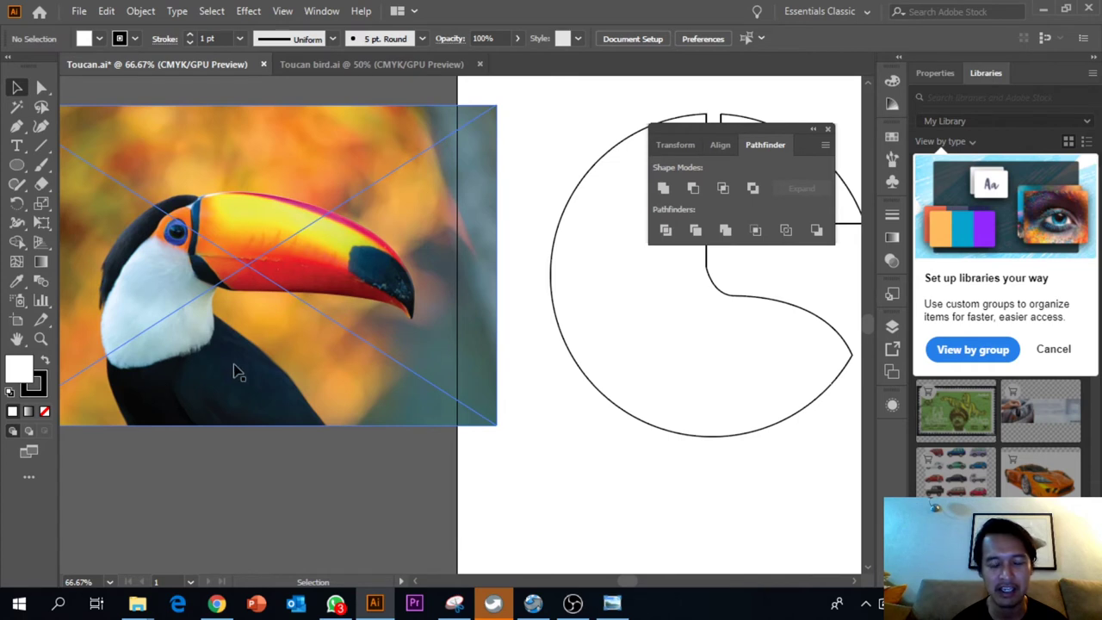
pyautogui.moveTo(149, 389); pyautogui.dragTo(379, 320)
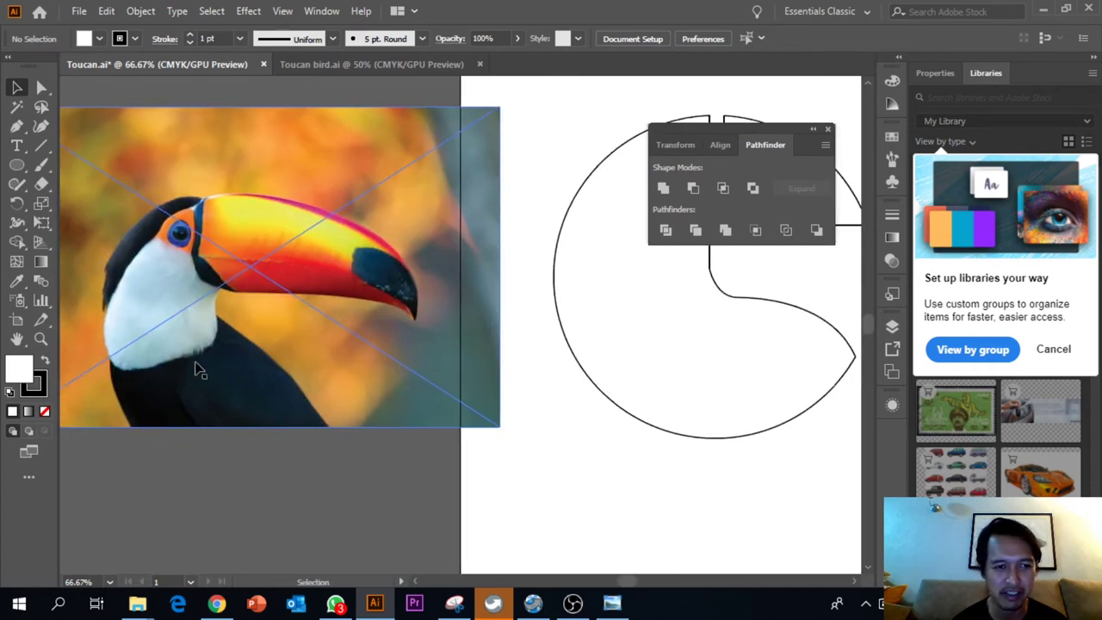
pyautogui.hscroll(5, 233, 356)
pyautogui.scroll(2, 233, 357)
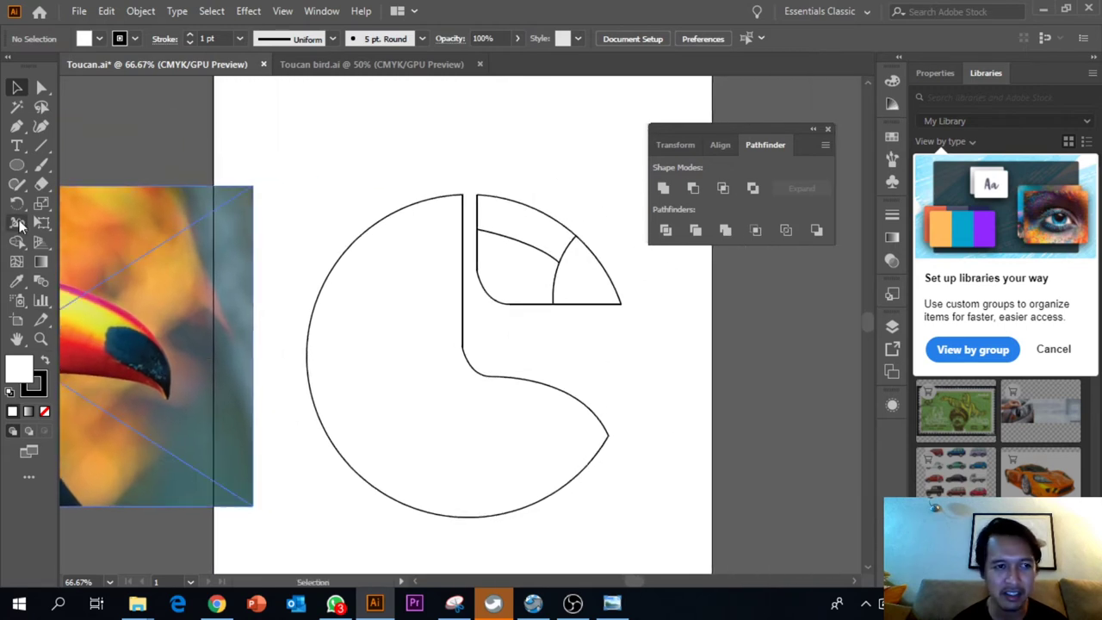
pyautogui.moveTo(17, 165); pyautogui.dragTo(60, 196)
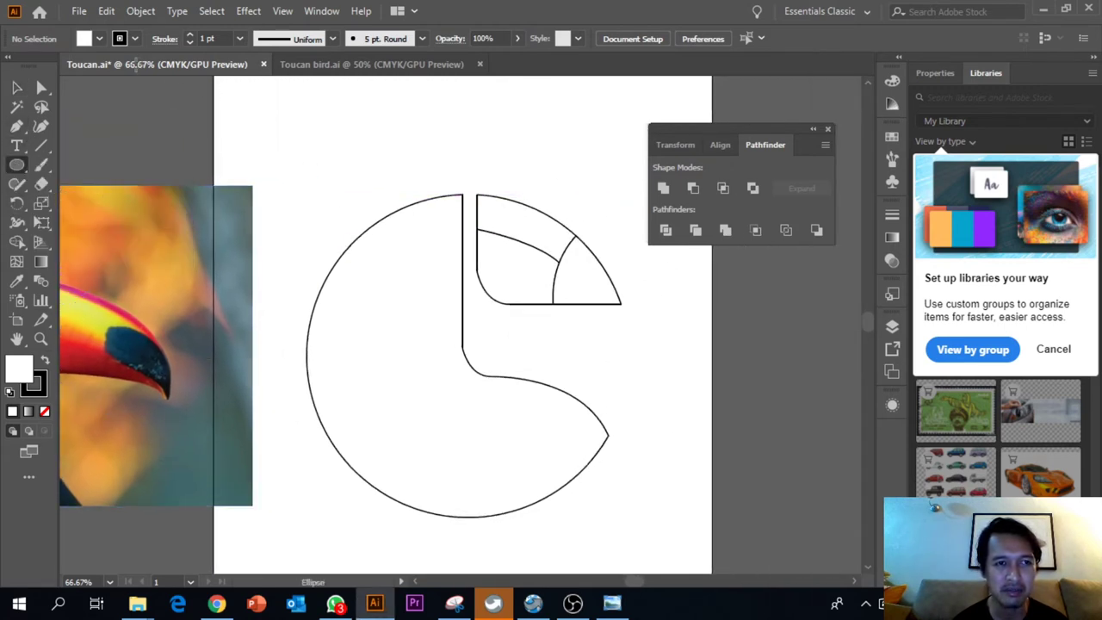
pyautogui.click(100, 38)
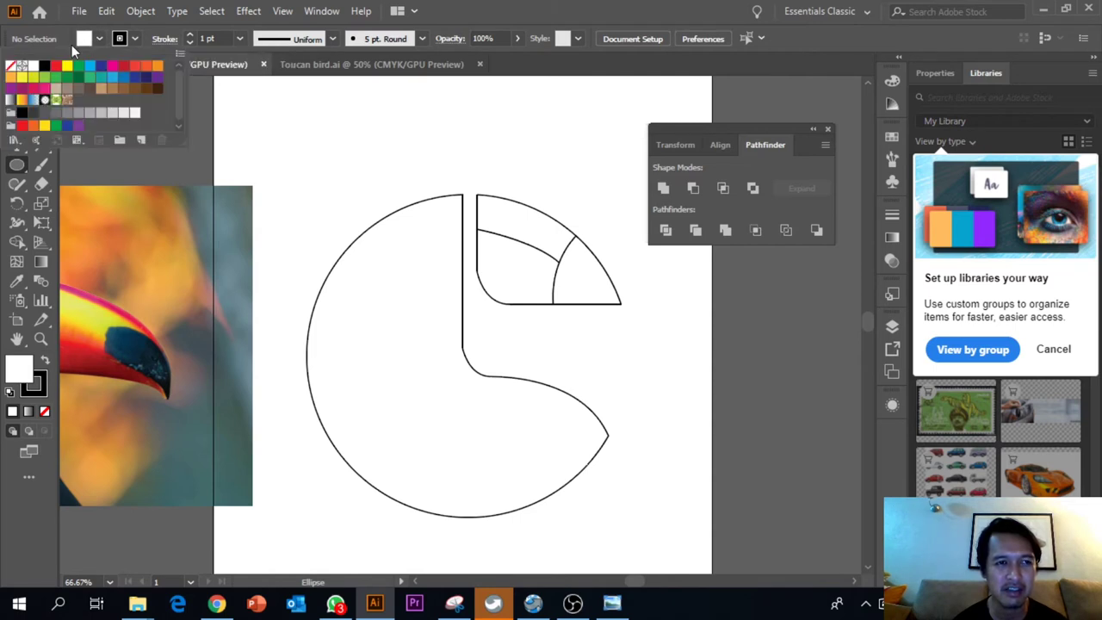
pyautogui.click(11, 69)
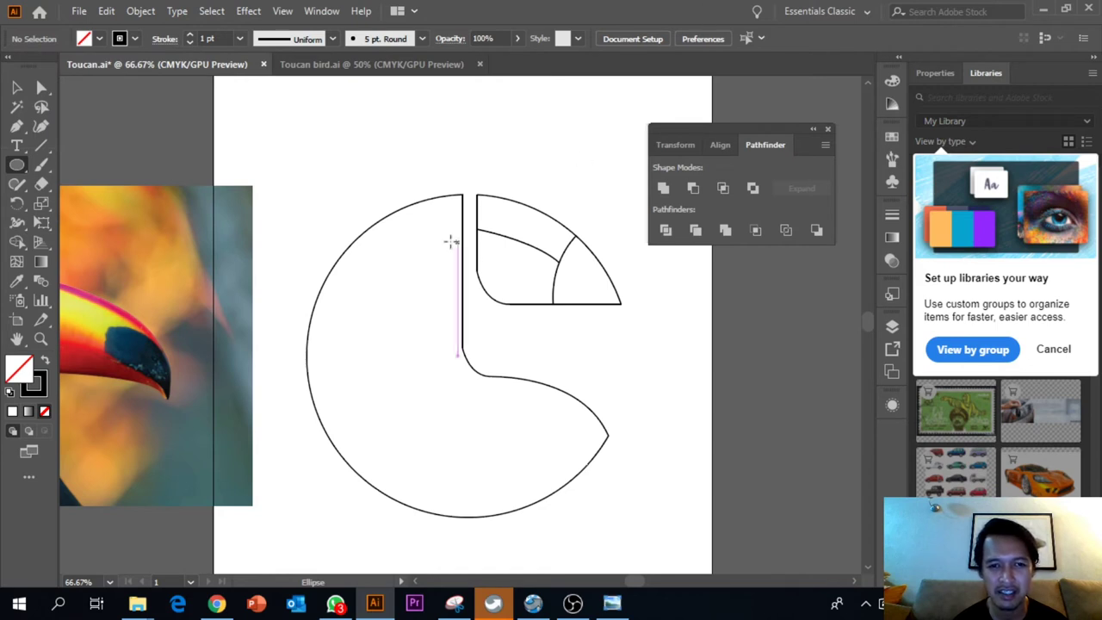
pyautogui.moveTo(411, 236); pyautogui.dragTo(548, 428)
# Move the ellipse left onto the head and tilt it to follow the head angle.
pyautogui.click(17, 87)
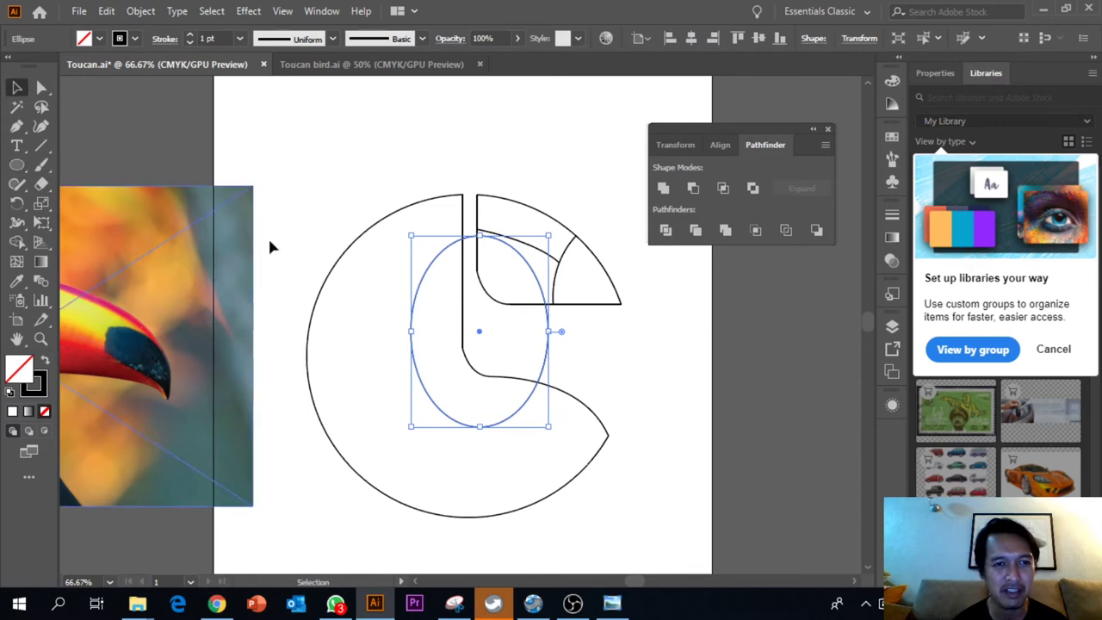
pyautogui.click(596, 358)
pyautogui.moveTo(542, 371); pyautogui.dragTo(636, 347)
pyautogui.press('space')
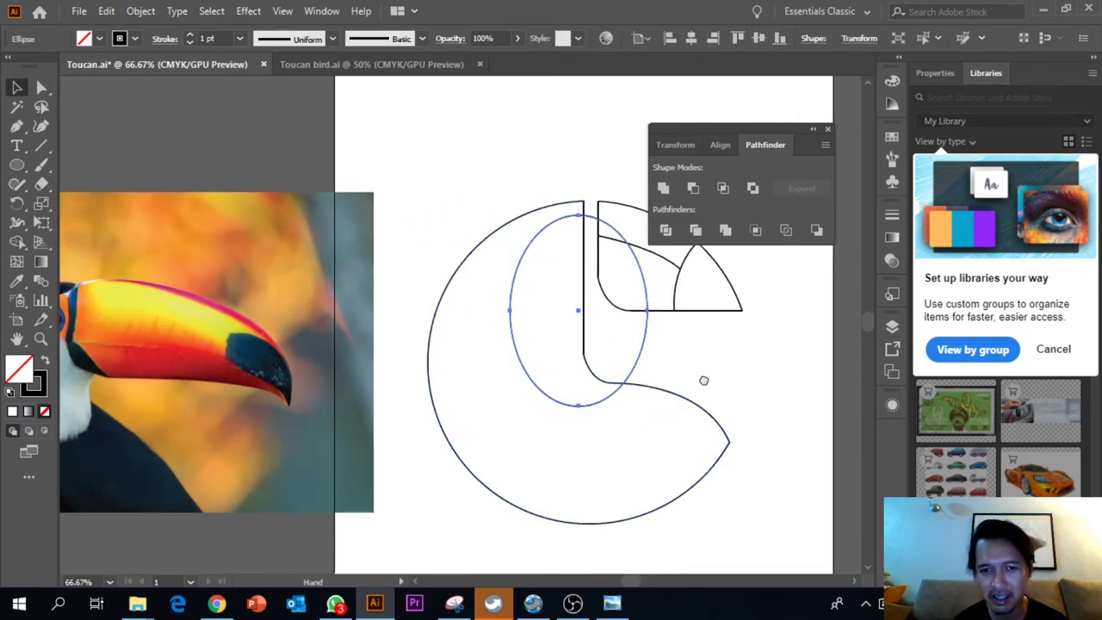
pyautogui.moveTo(704, 380); pyautogui.dragTo(609, 395)
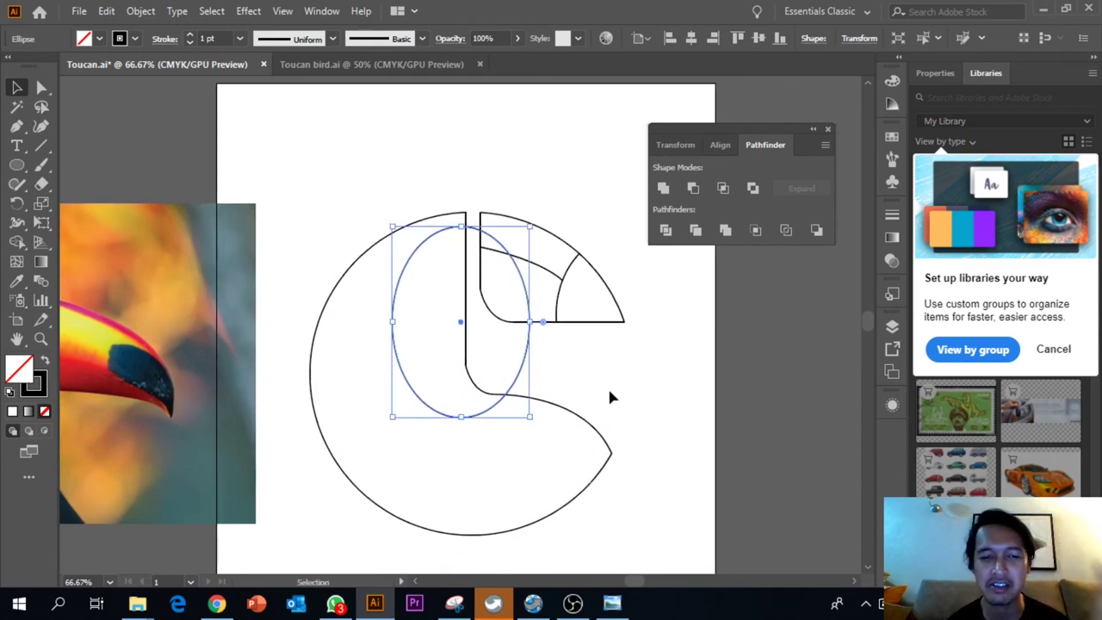
pyautogui.keyDown('shift'); pyautogui.click(569, 427); pyautogui.keyUp('shift')
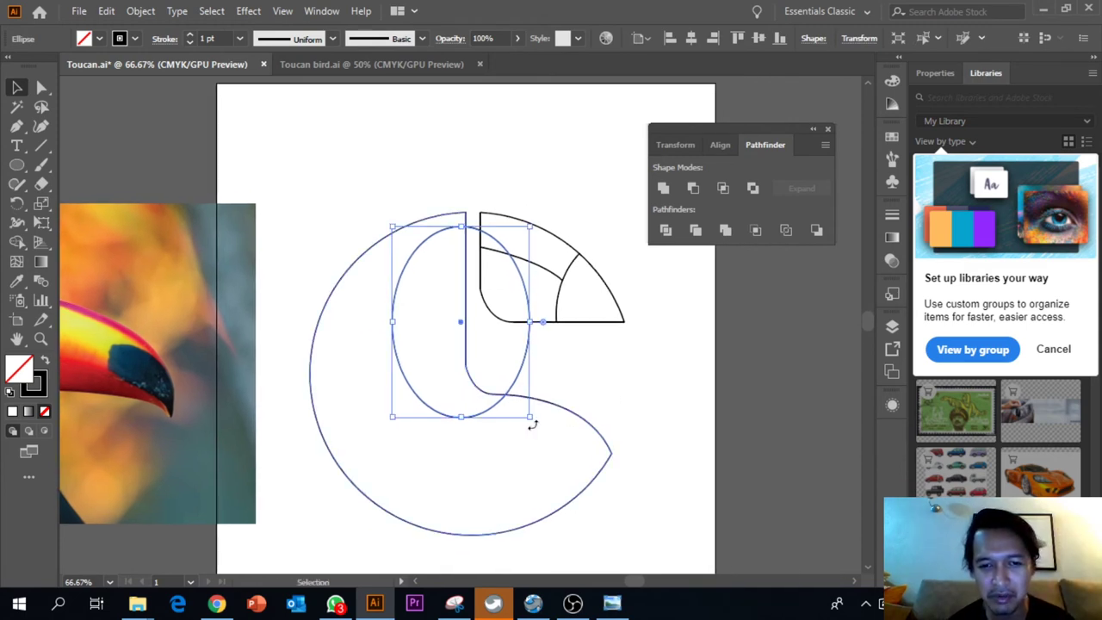
pyautogui.moveTo(535, 423); pyautogui.dragTo(669, 370)
pyautogui.click(551, 379)
pyautogui.click(556, 364)
# Select the head ellipse on its own, separate from the body outline.
pyautogui.moveTo(616, 269); pyautogui.dragTo(419, 250)
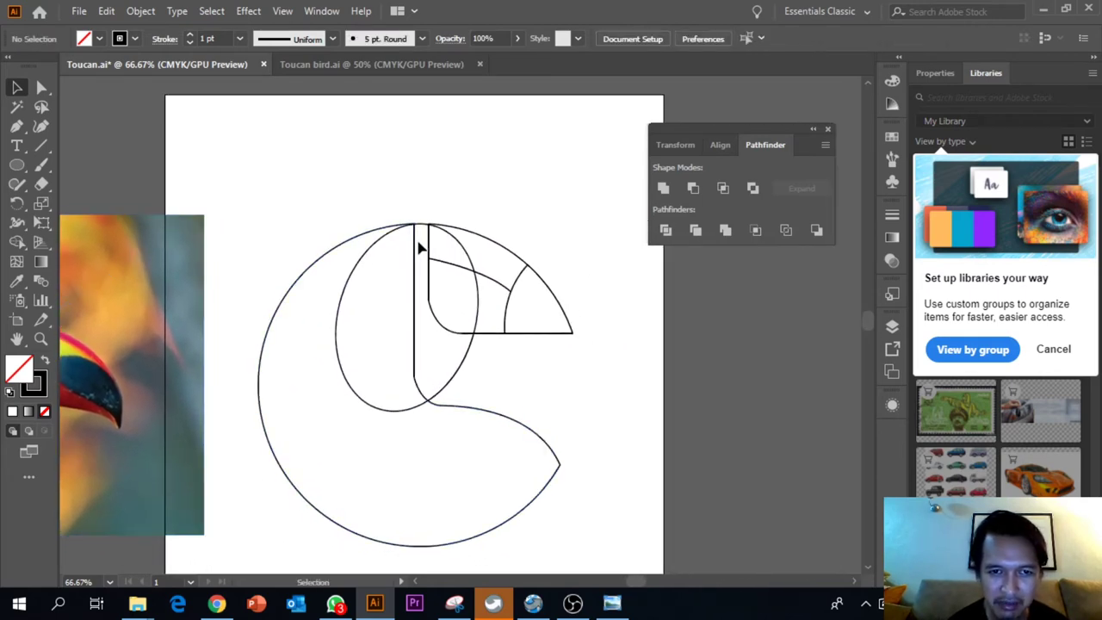
pyautogui.click(405, 233)
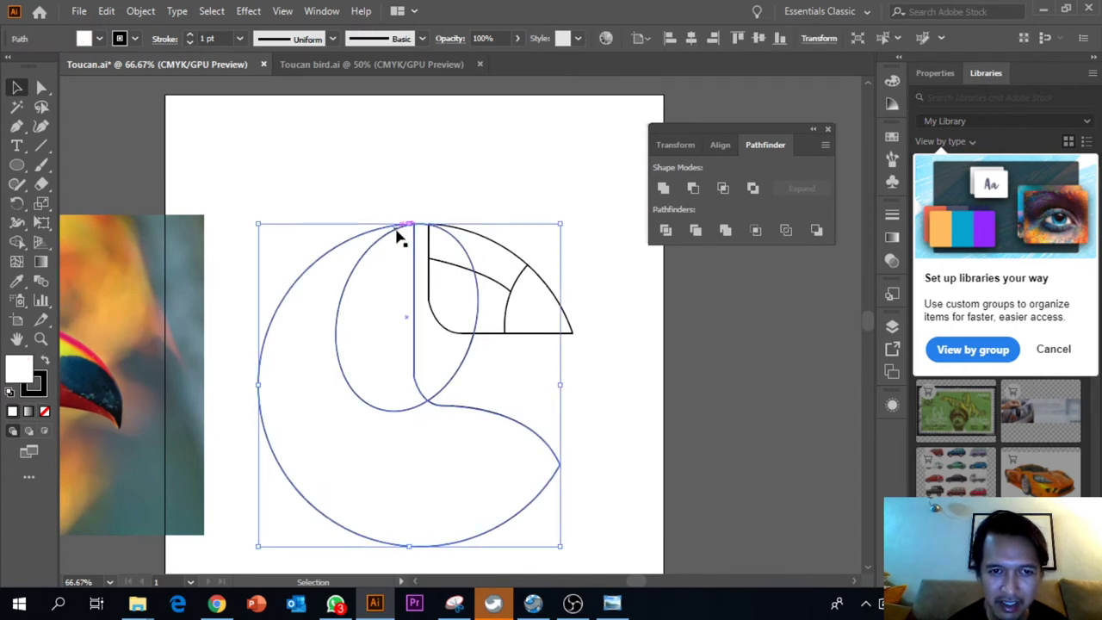
pyautogui.click(402, 233)
pyautogui.click(436, 220)
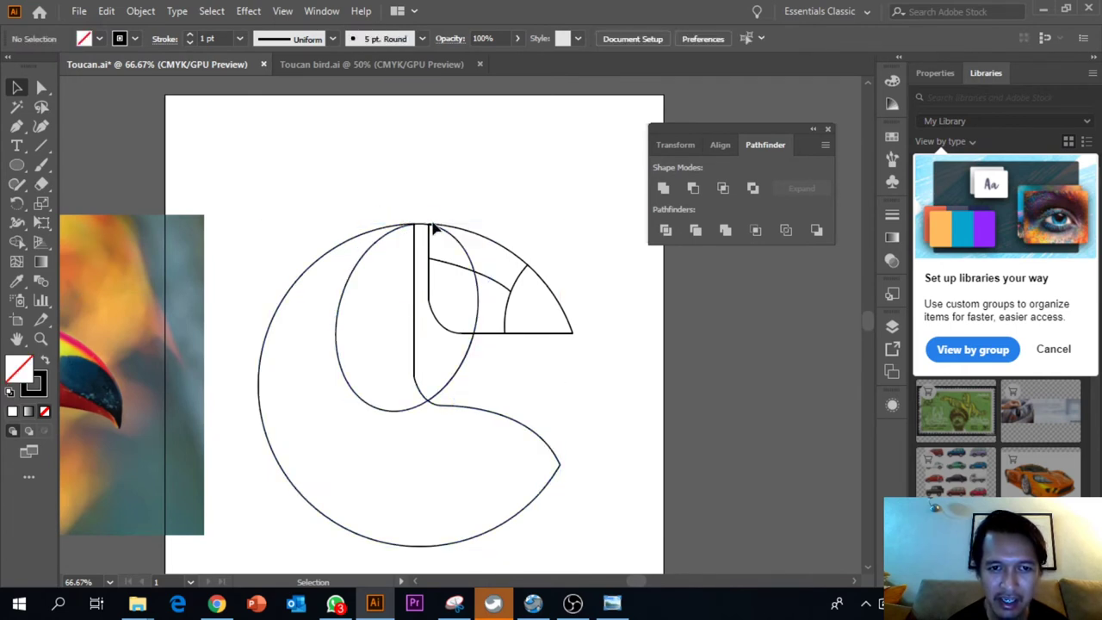
pyautogui.click(353, 286)
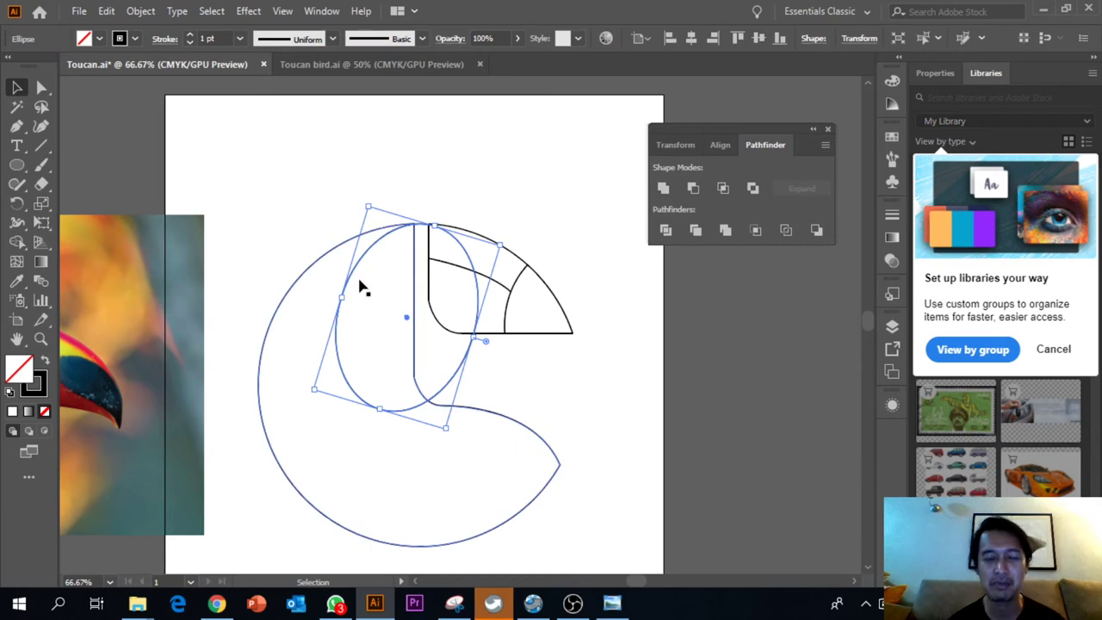
pyautogui.click(417, 185)
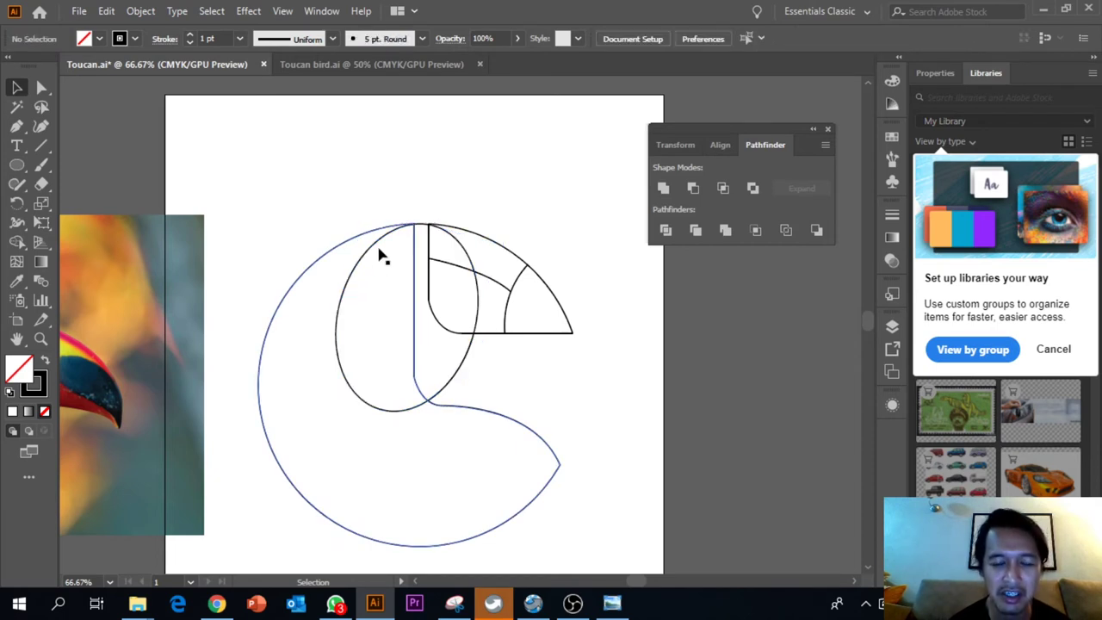
pyautogui.click(358, 284)
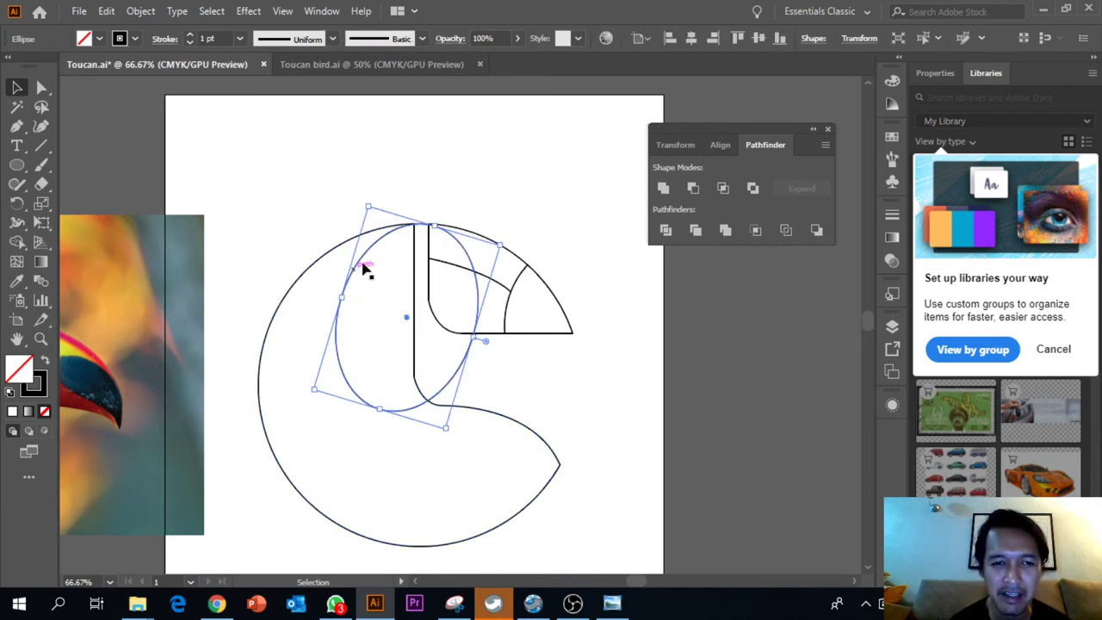
pyautogui.press('ctrl')
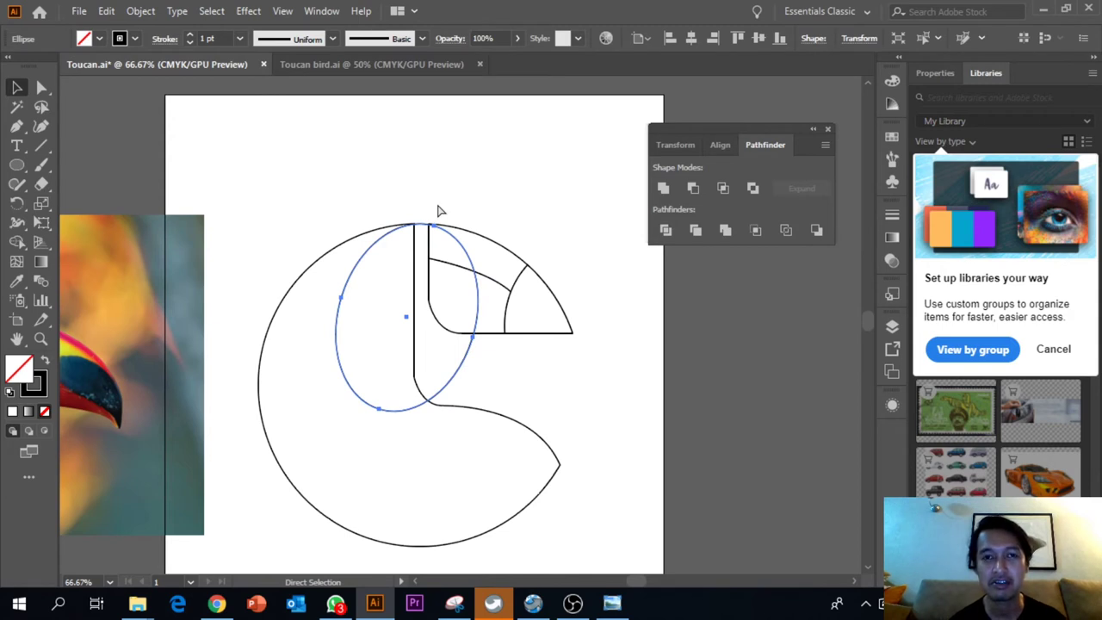
# Duplicate the head ellipse, shrink the copy and move it up into the head.
pyautogui.press('ctrl')
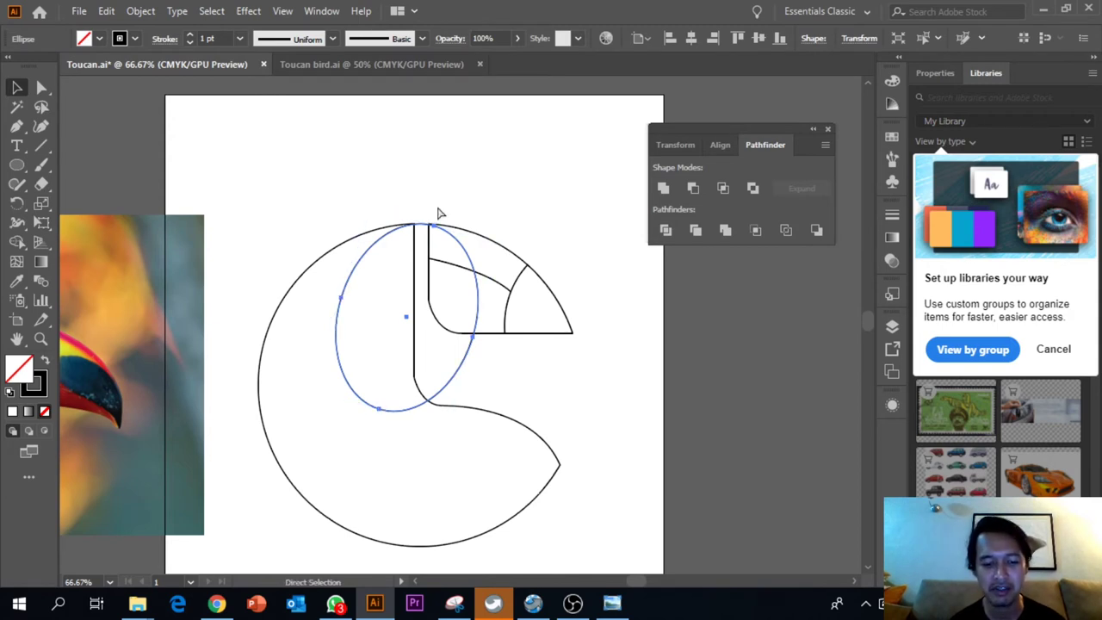
pyautogui.hotkey('ctrl', 'd')
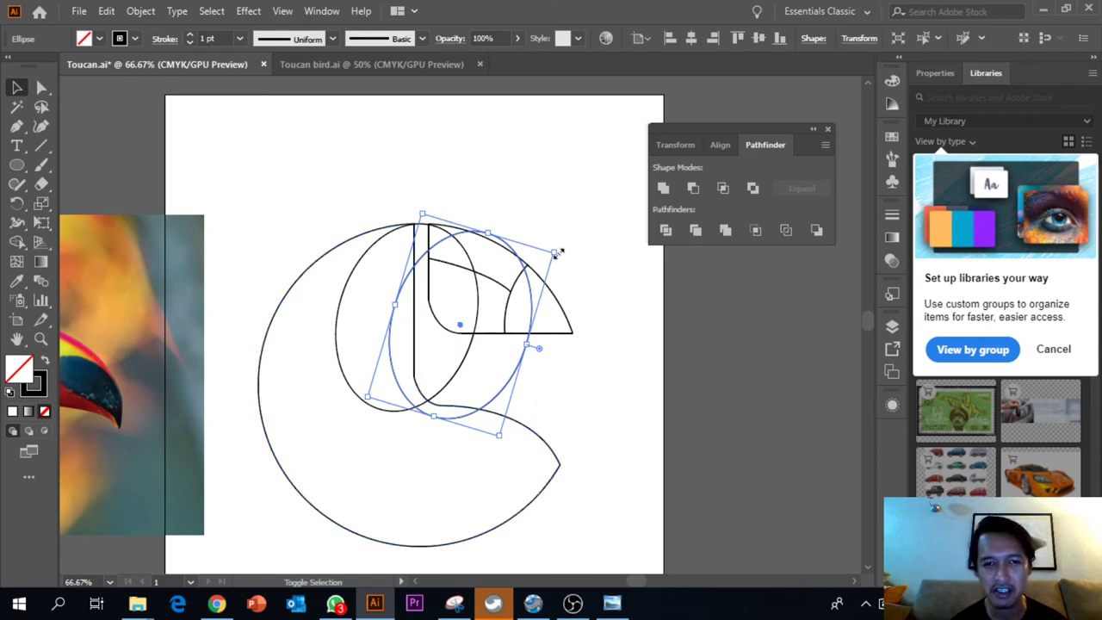
pyautogui.moveTo(558, 252); pyautogui.dragTo(471, 317)
pyautogui.click(453, 288)
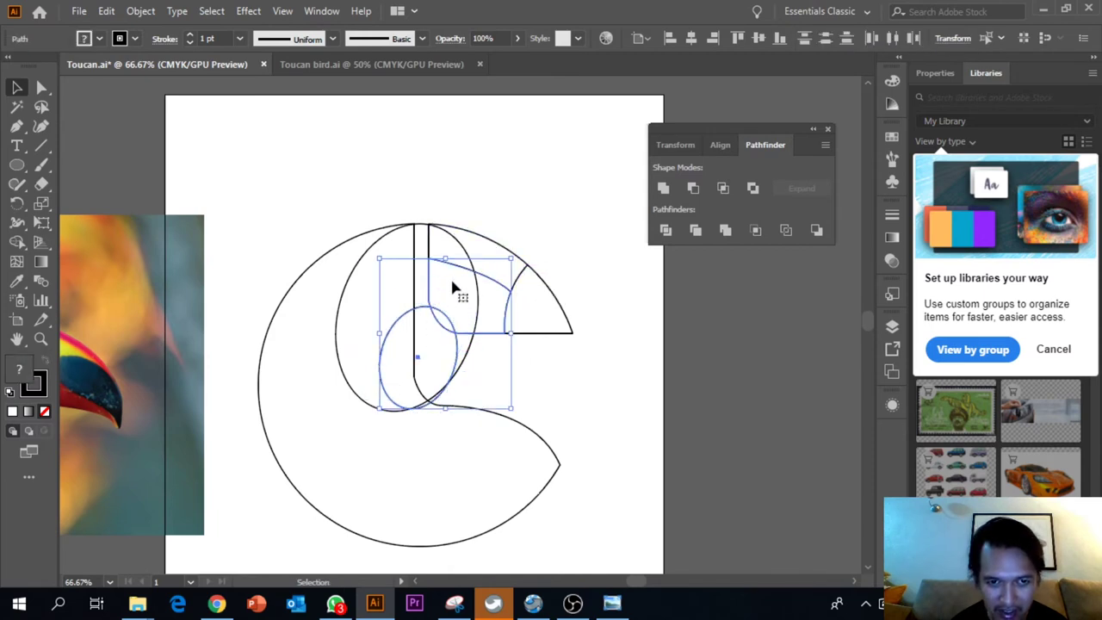
pyautogui.click(494, 271)
pyautogui.moveTo(454, 346); pyautogui.dragTo(446, 274)
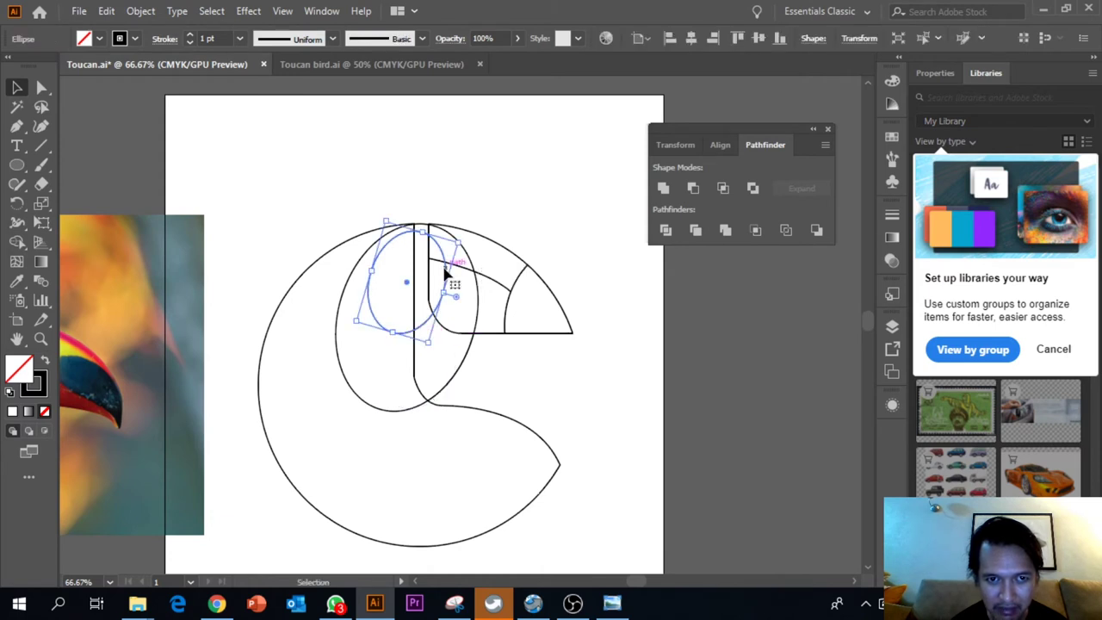
pyautogui.click(490, 147)
# Resize the small inner ellipse from its corner to about 2.81 × 3.91 cm.
pyautogui.moveTo(362, 343); pyautogui.dragTo(157, 385)
pyautogui.click(435, 429)
pyautogui.moveTo(438, 430); pyautogui.dragTo(364, 246)
pyautogui.click(488, 246)
pyautogui.click(507, 387)
pyautogui.click(528, 275)
pyautogui.moveTo(382, 355); pyautogui.dragTo(643, 303)
pyautogui.hscroll(-3, 583, 315)
# Draw an ellipse with no fill in the lower body area.
pyautogui.scroll(2, 583, 315)
pyautogui.scroll(-2, 583, 315)
pyautogui.click(352, 352)
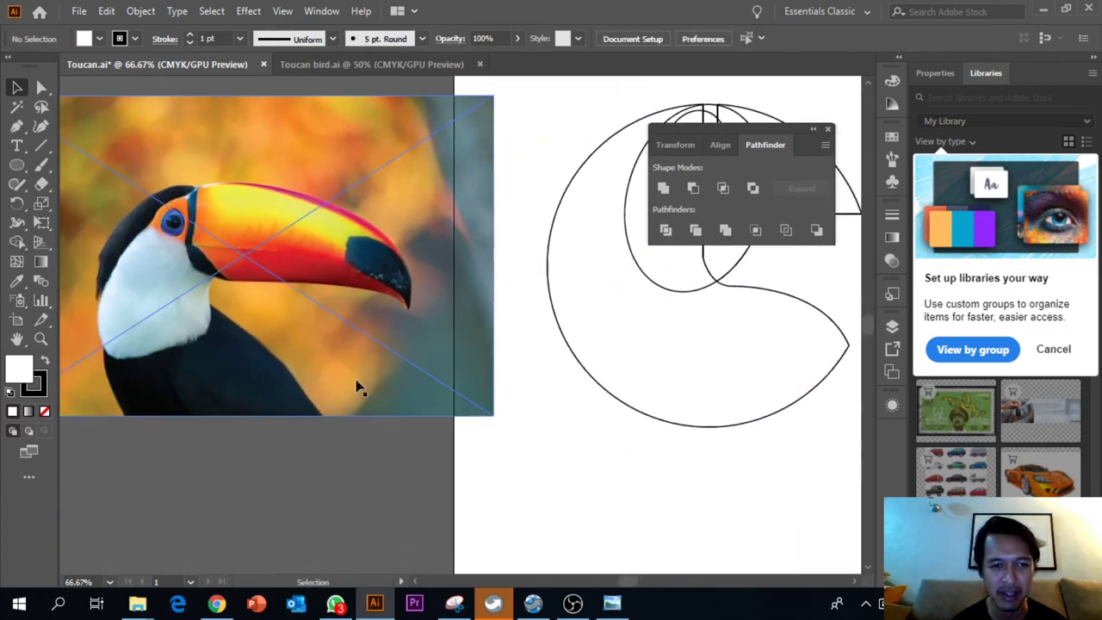
pyautogui.scroll(2, 374, 401)
pyautogui.hscroll(6, 229, 362)
pyautogui.moveTo(16, 164); pyautogui.dragTo(56, 202)
pyautogui.click(99, 39)
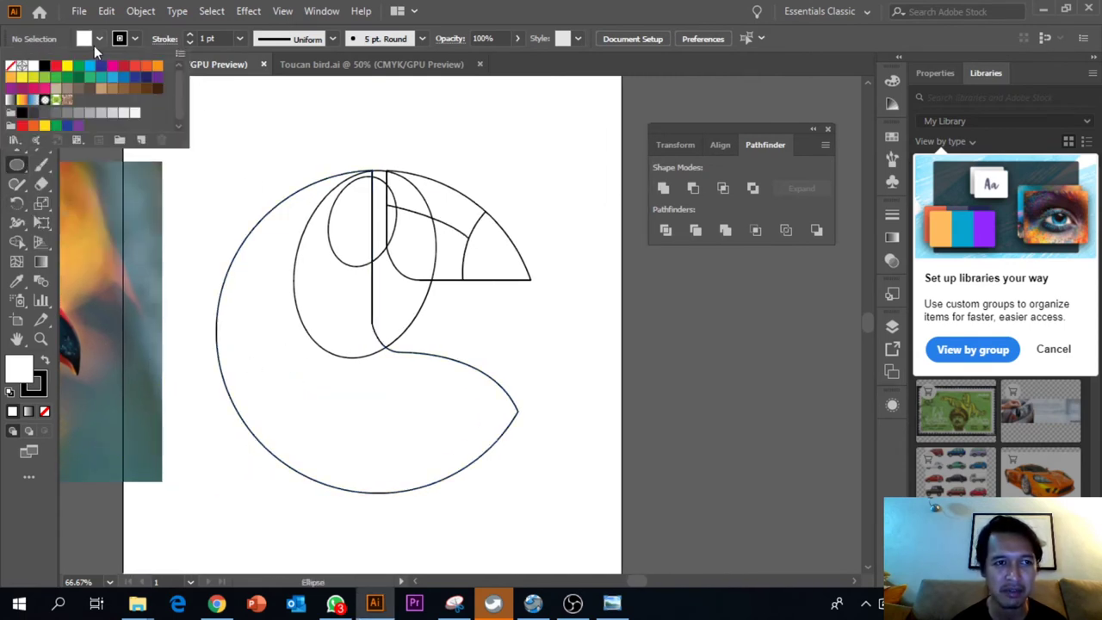
pyautogui.click(11, 66)
pyautogui.moveTo(346, 368); pyautogui.dragTo(532, 489)
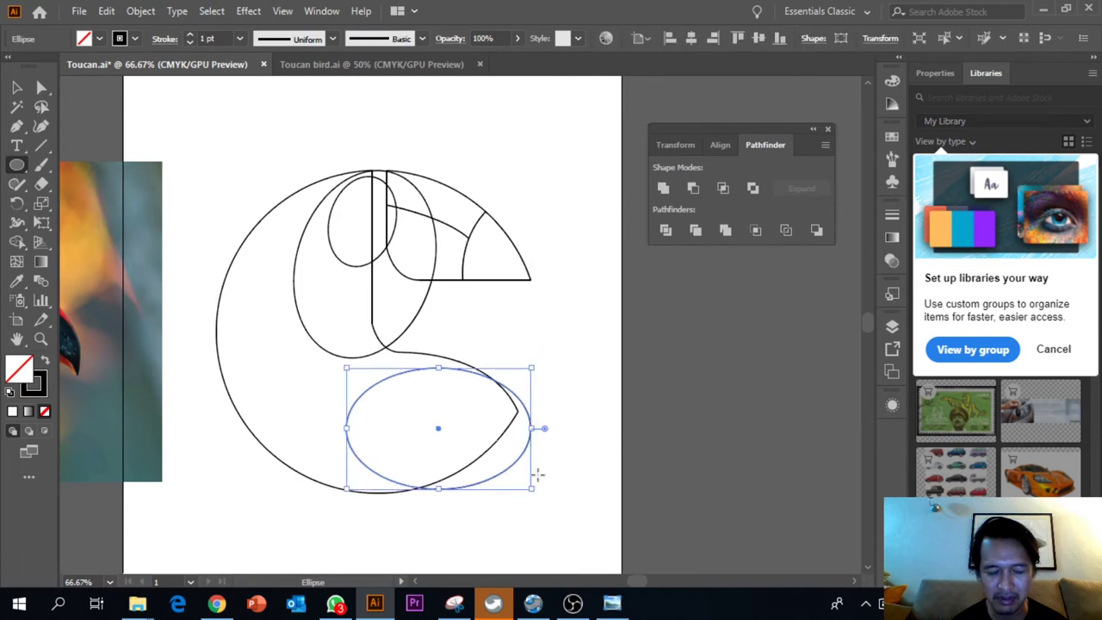
# Move, shrink and flatten the lower oval so it spans the body's lower right.
pyautogui.click(18, 89)
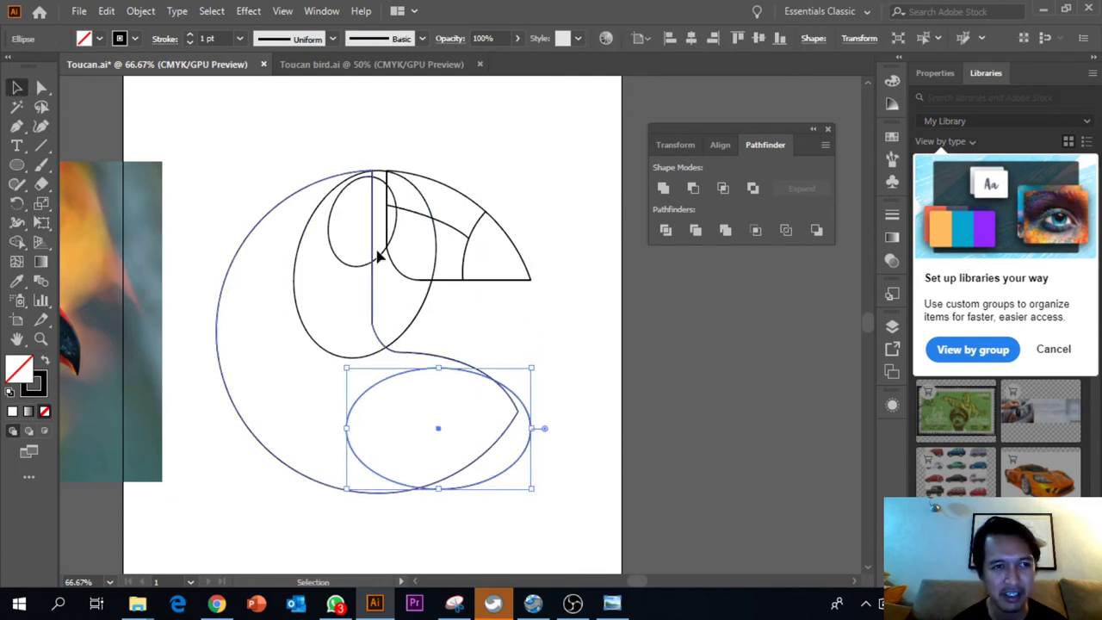
pyautogui.click(534, 353)
pyautogui.moveTo(525, 401); pyautogui.dragTo(531, 365)
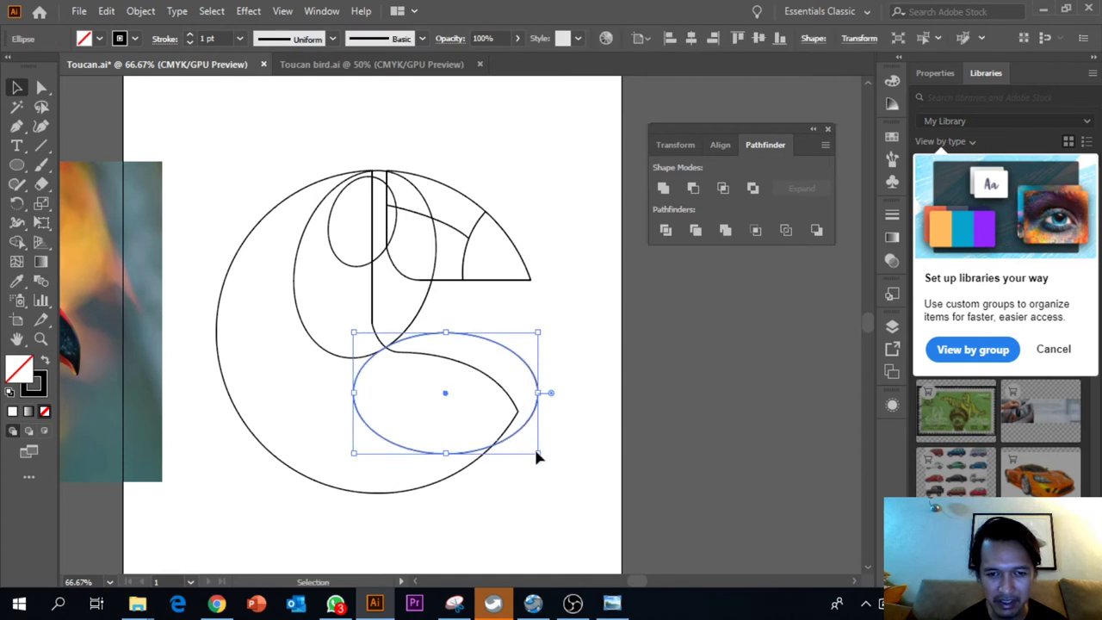
pyautogui.moveTo(536, 451); pyautogui.dragTo(532, 436)
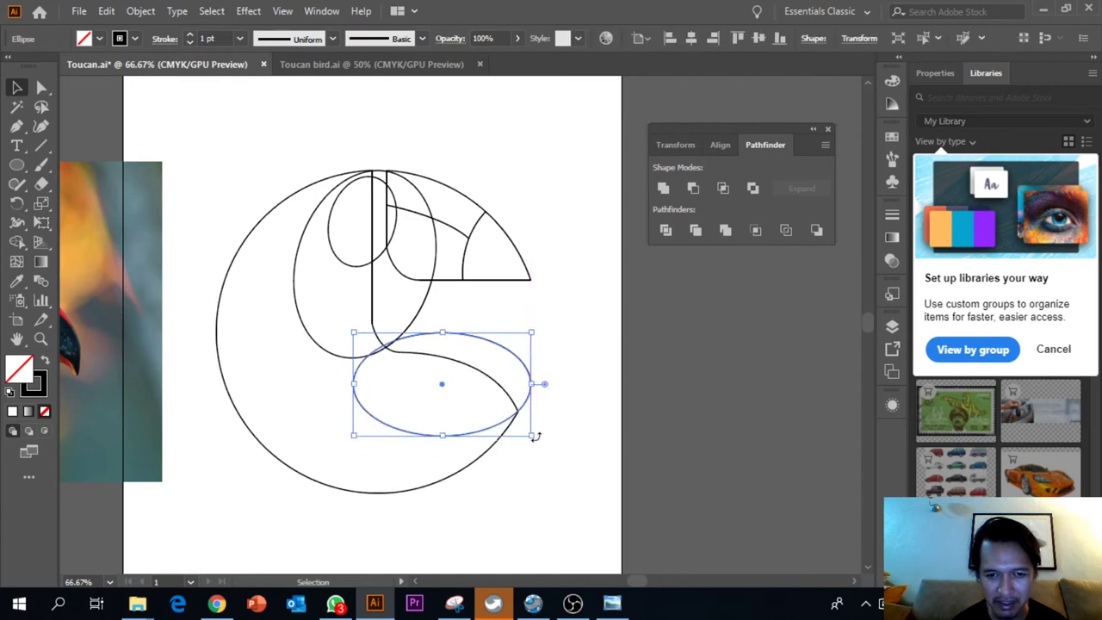
pyautogui.click(563, 392)
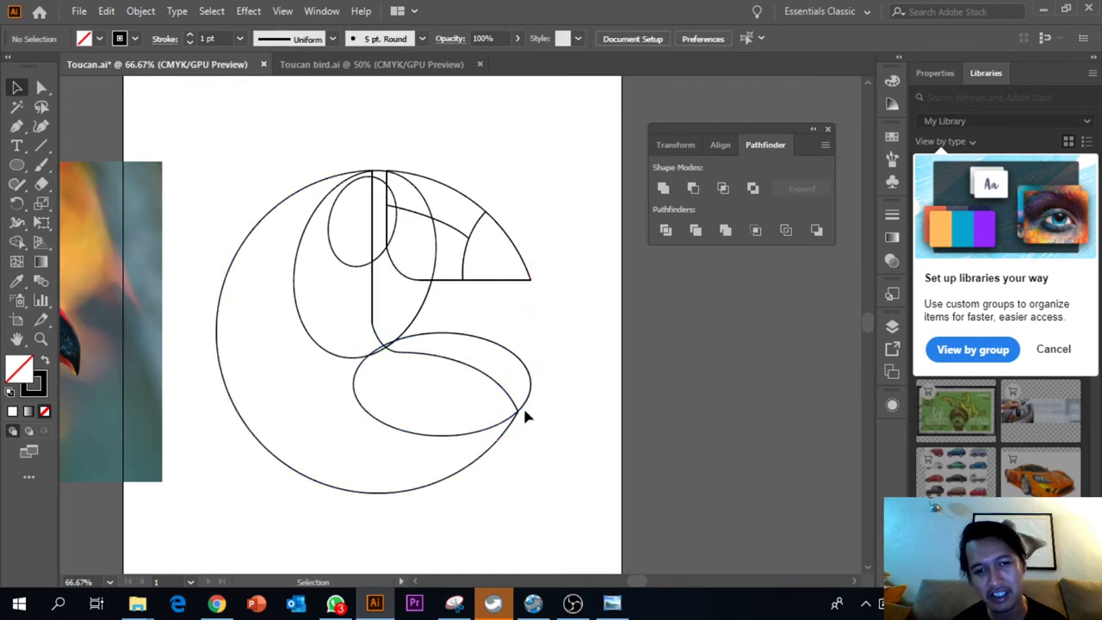
pyautogui.moveTo(457, 340); pyautogui.dragTo(461, 345)
pyautogui.click(577, 324)
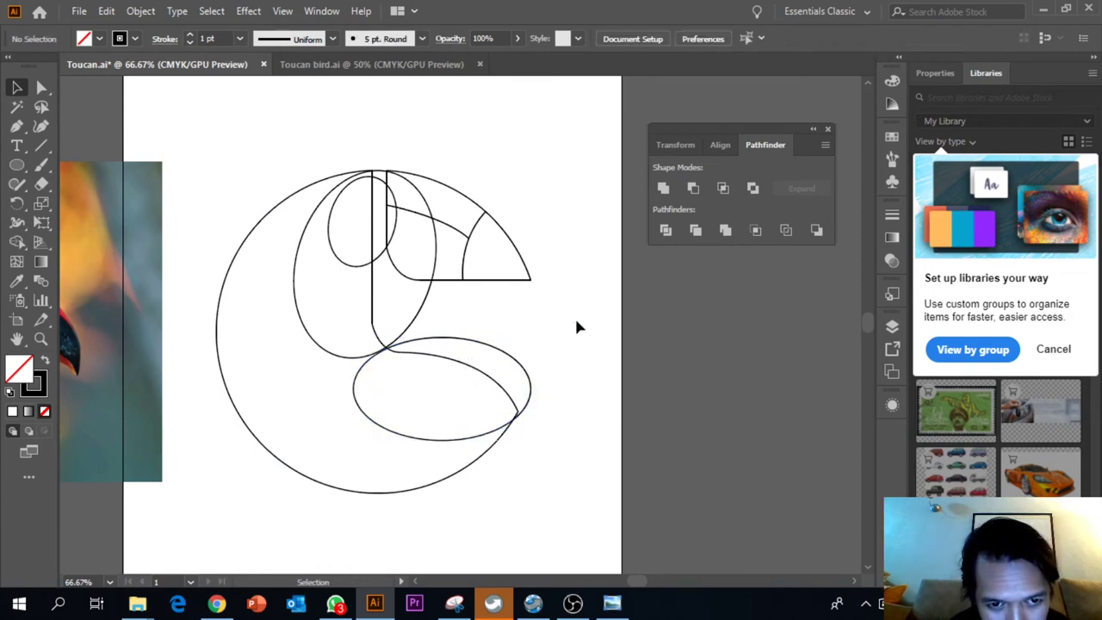
pyautogui.click(529, 413)
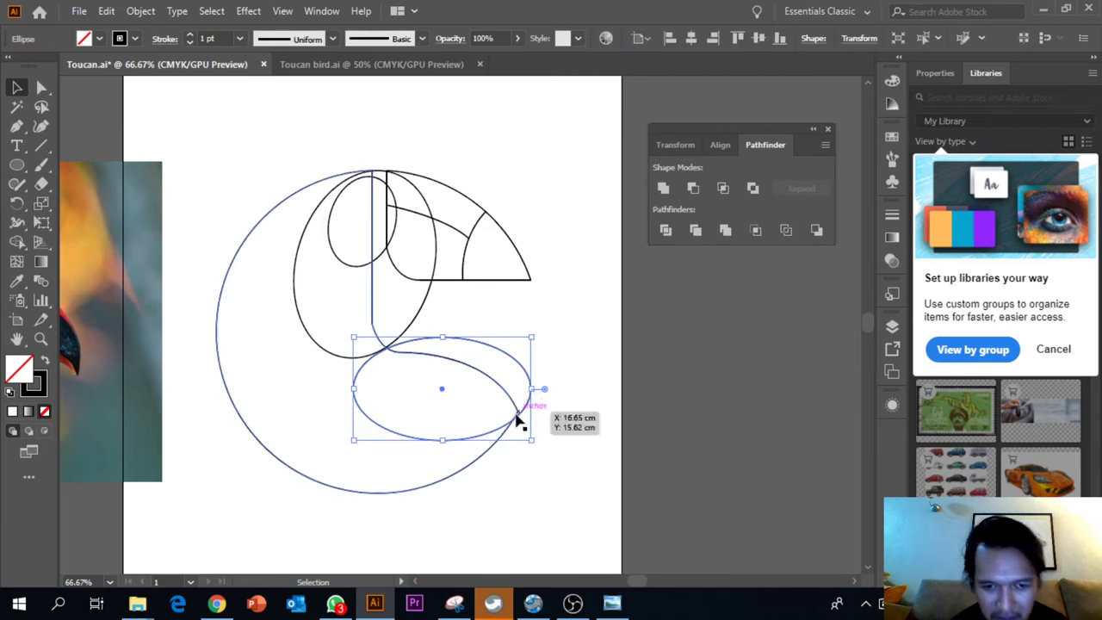
pyautogui.moveTo(443, 441); pyautogui.dragTo(442, 434)
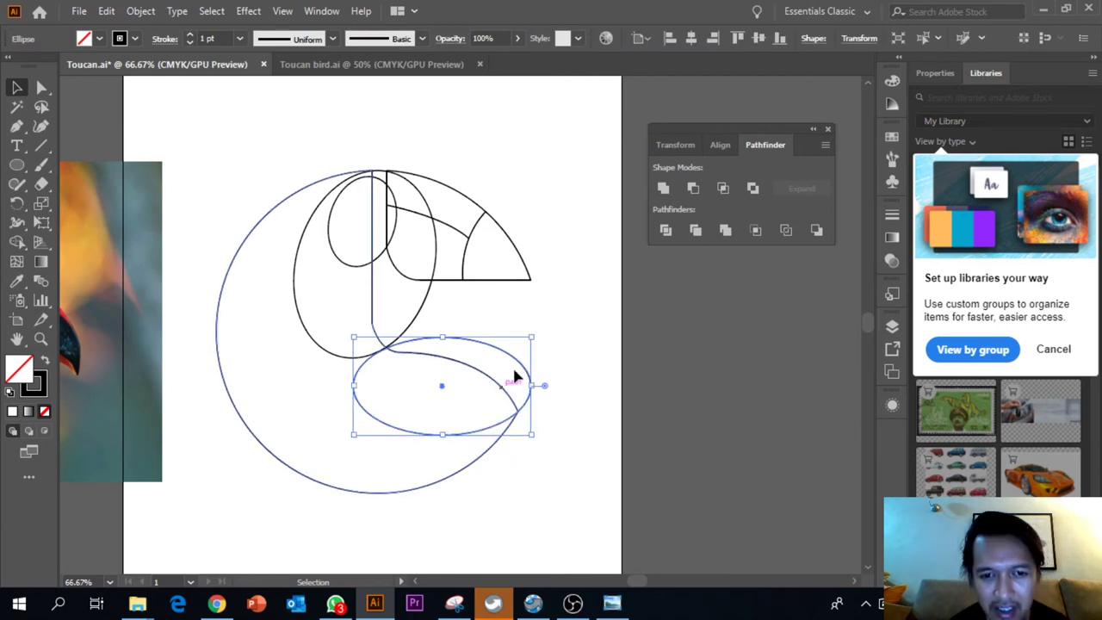
pyautogui.click(553, 315)
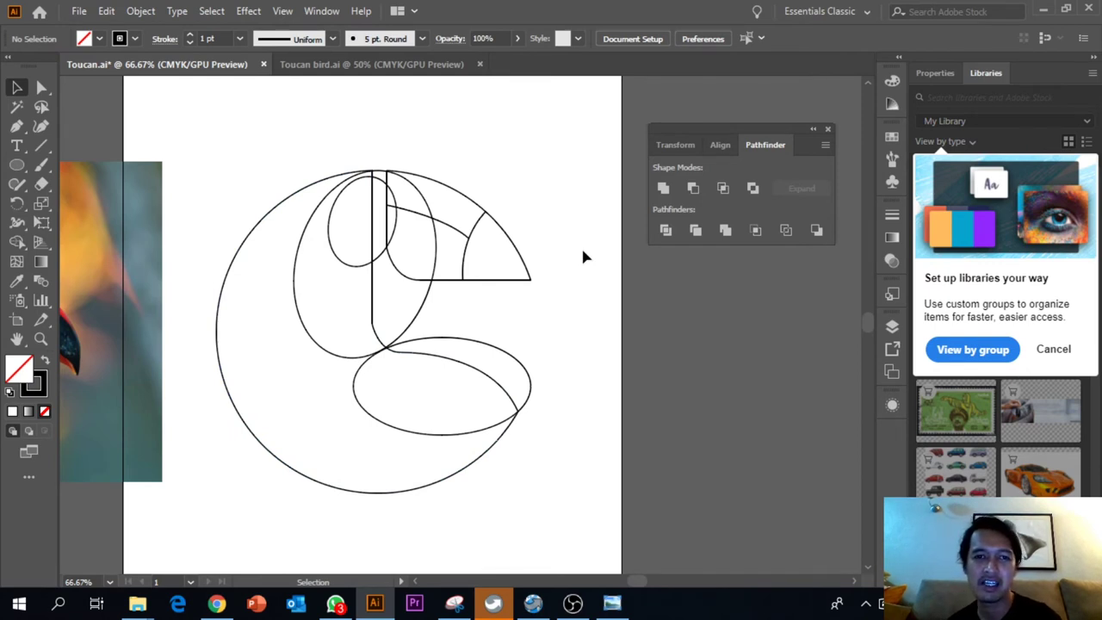
# Undo the accidental tilt of the small eye ellipse.
pyautogui.click(368, 268)
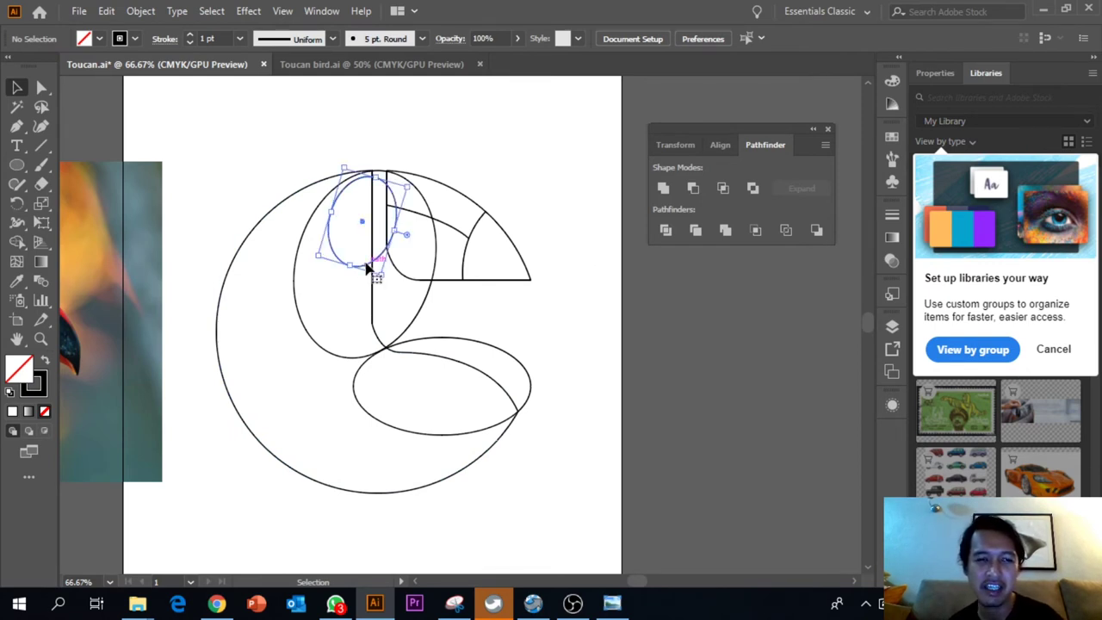
pyautogui.hotkey('ctrl', 'z')
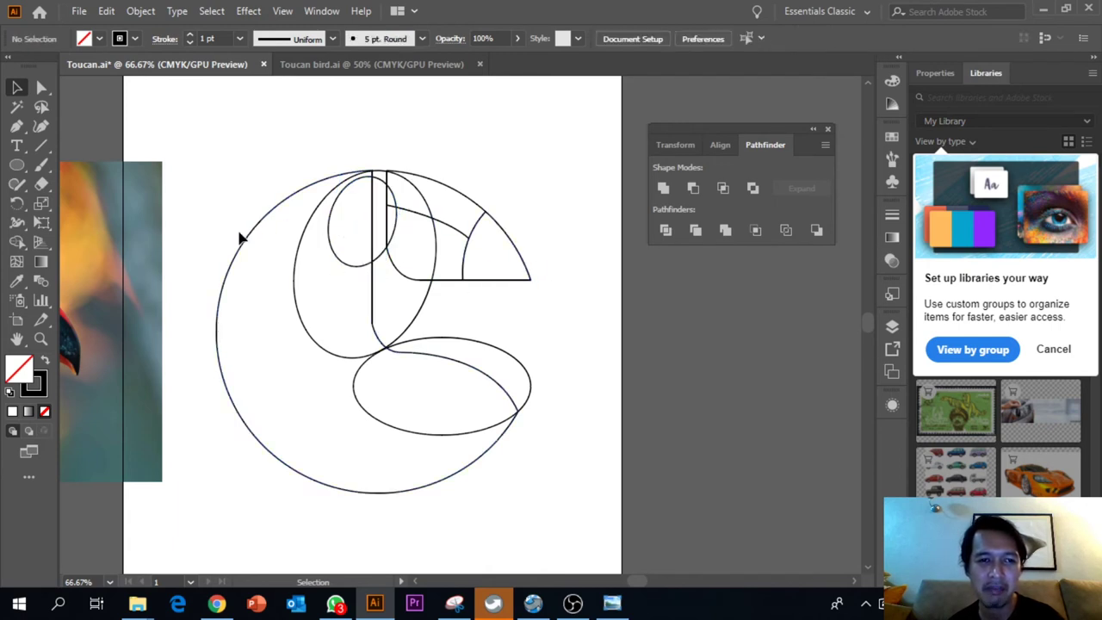
pyautogui.click(227, 273)
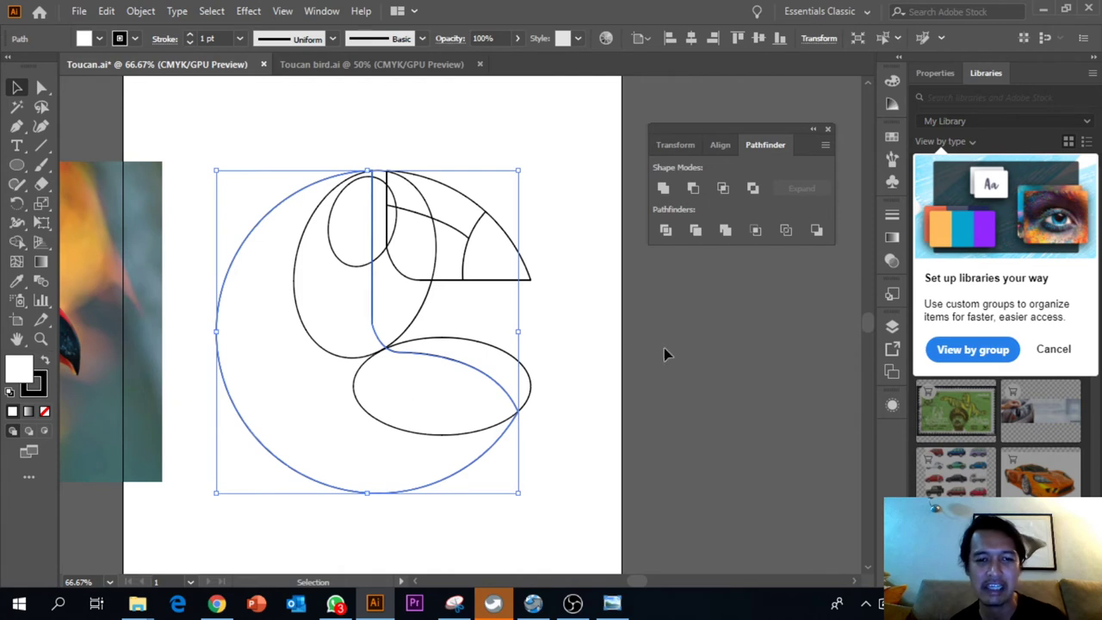
pyautogui.click(627, 345)
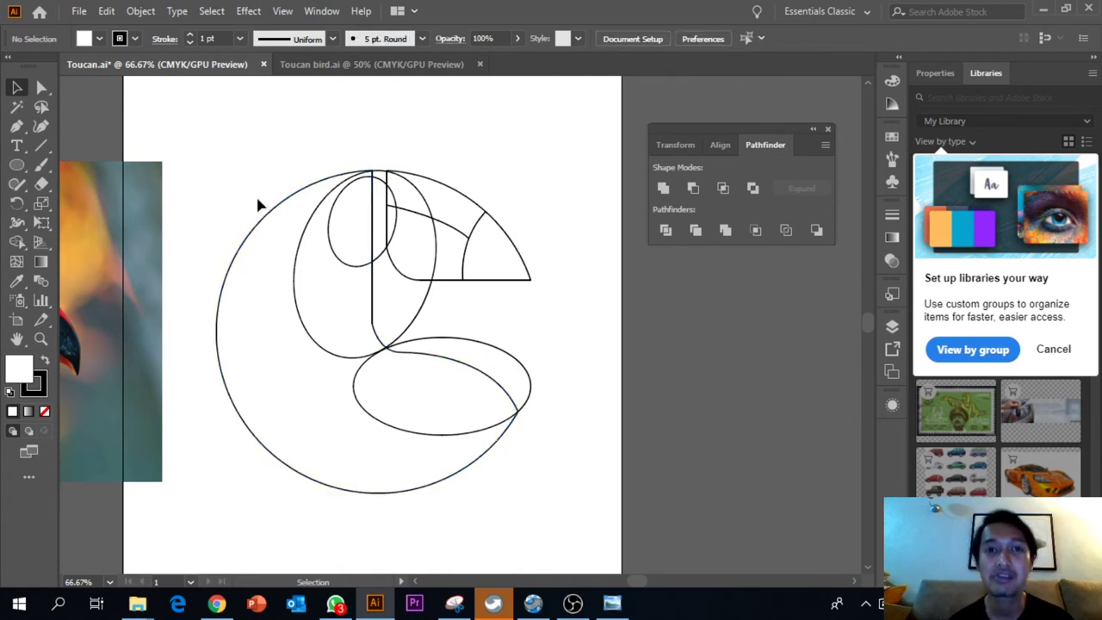
pyautogui.click(335, 254)
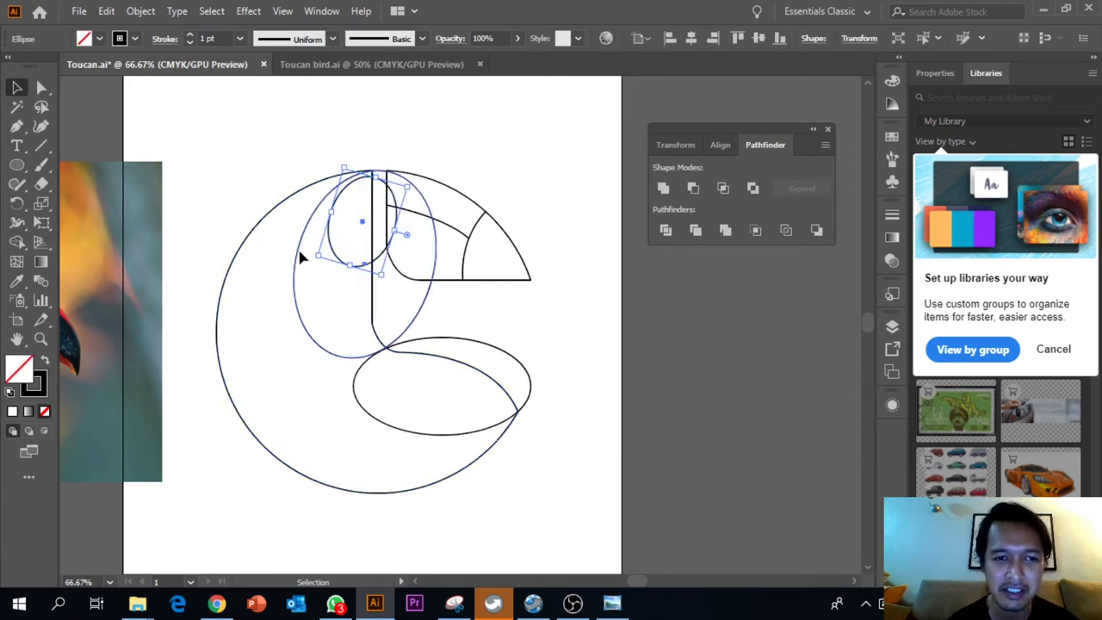
# Marquee-select the circle and ellipses and apply Pathfinder Divide.
pyautogui.moveTo(283, 168); pyautogui.dragTo(362, 514)
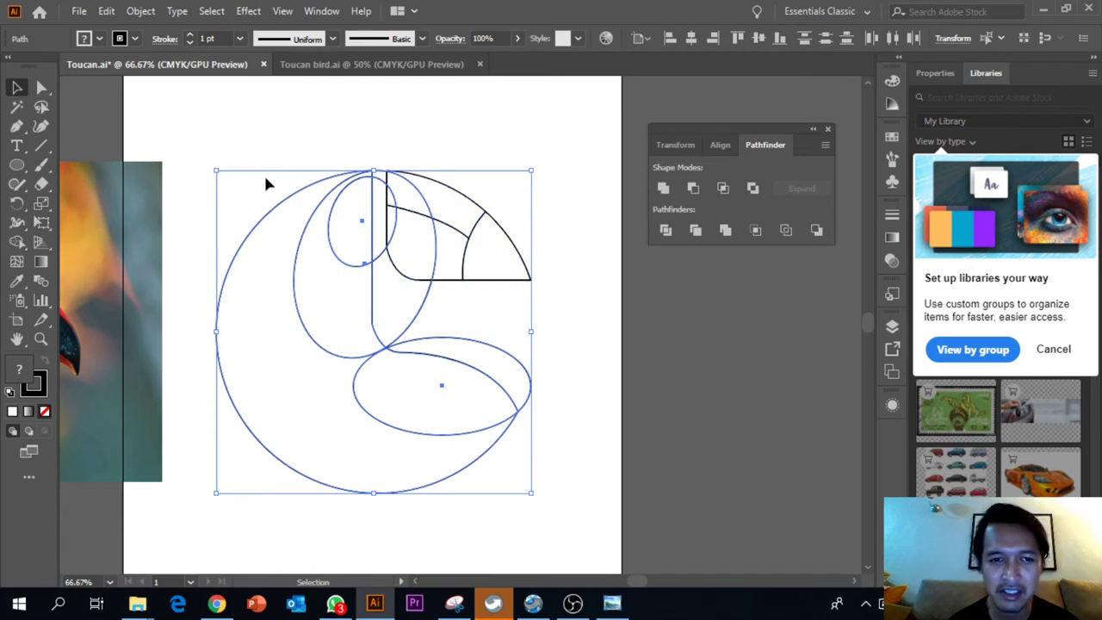
pyautogui.click(666, 230)
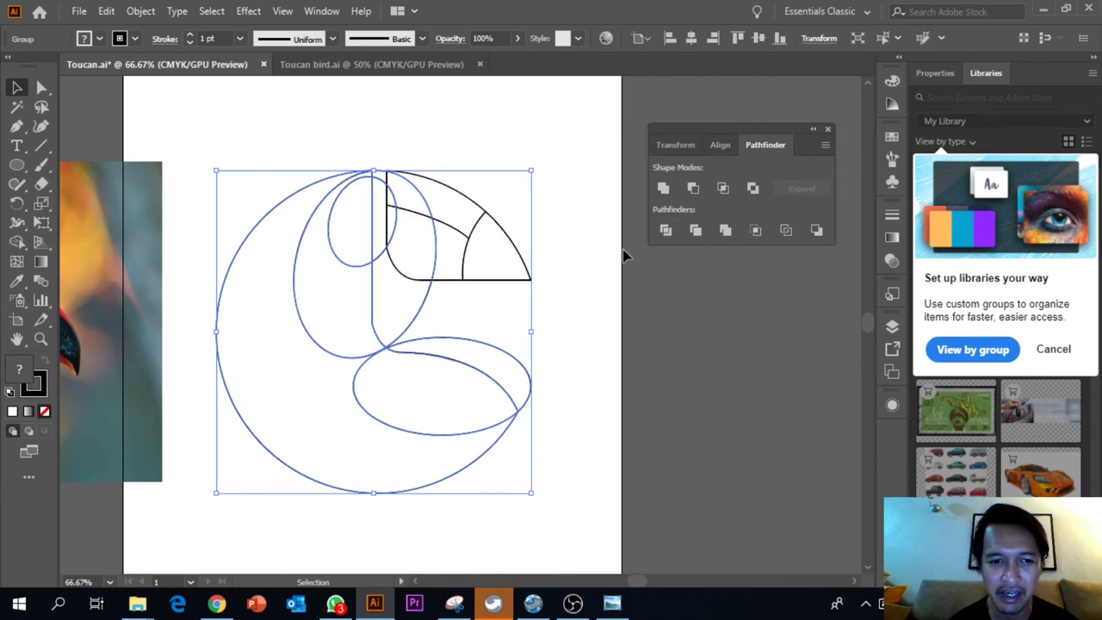
pyautogui.click(582, 277)
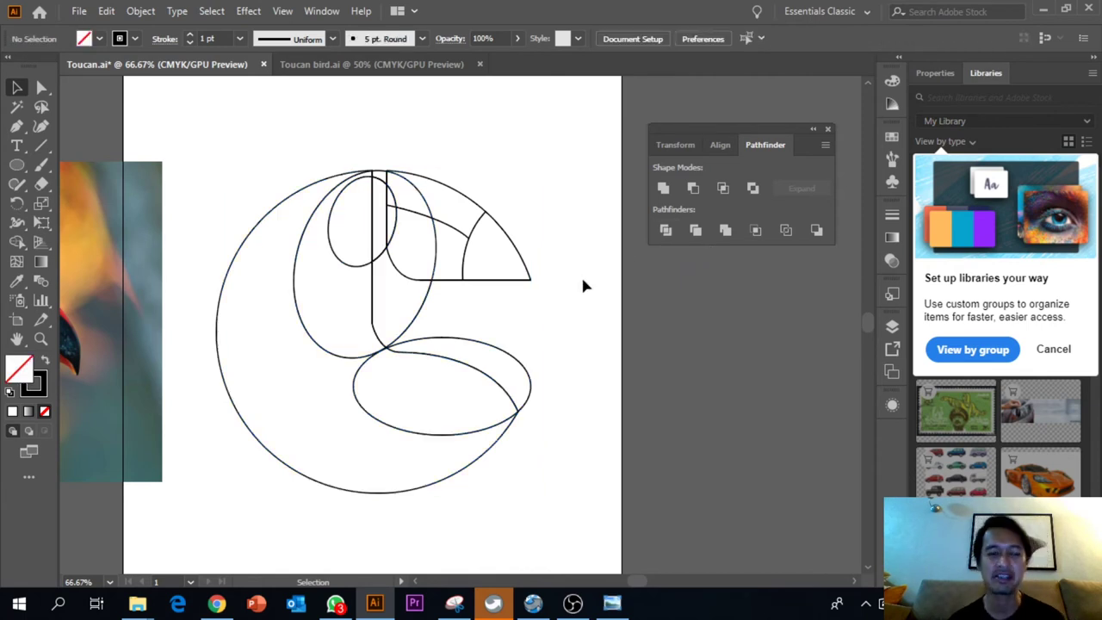
pyautogui.click(379, 297)
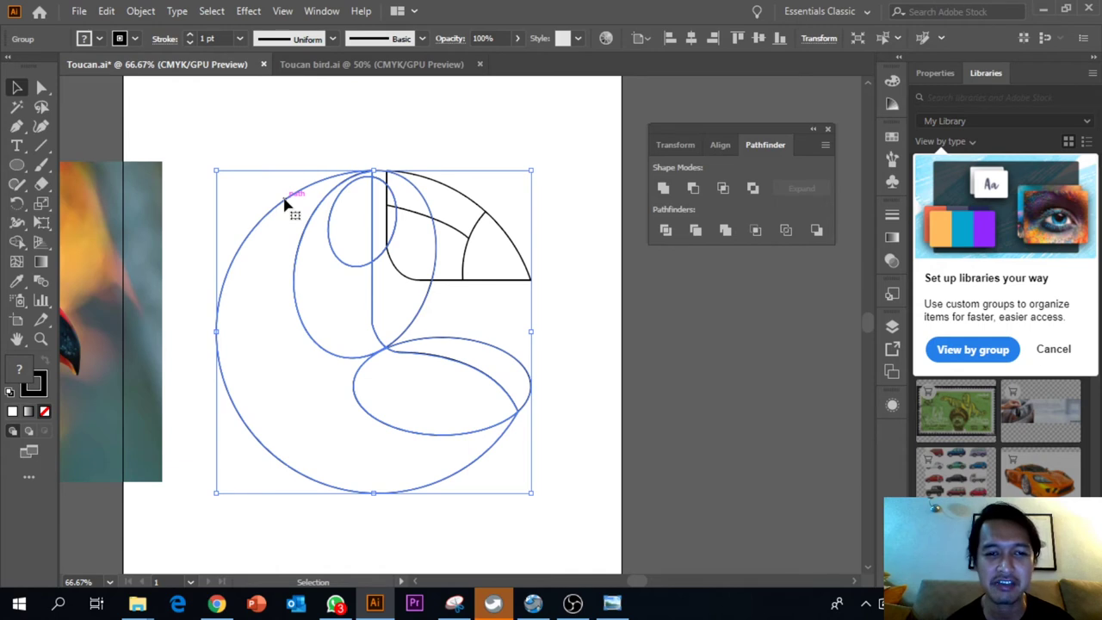
# Ungroup the divided toucan pieces.
pyautogui.rightClick(303, 250)
pyautogui.click(346, 381)
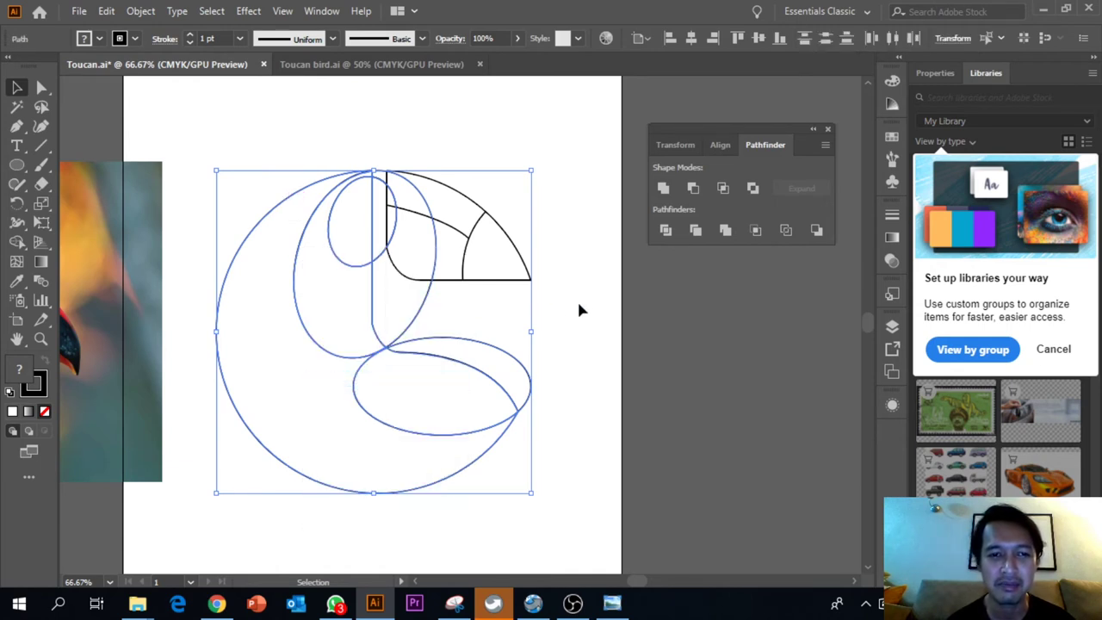
pyautogui.click(572, 309)
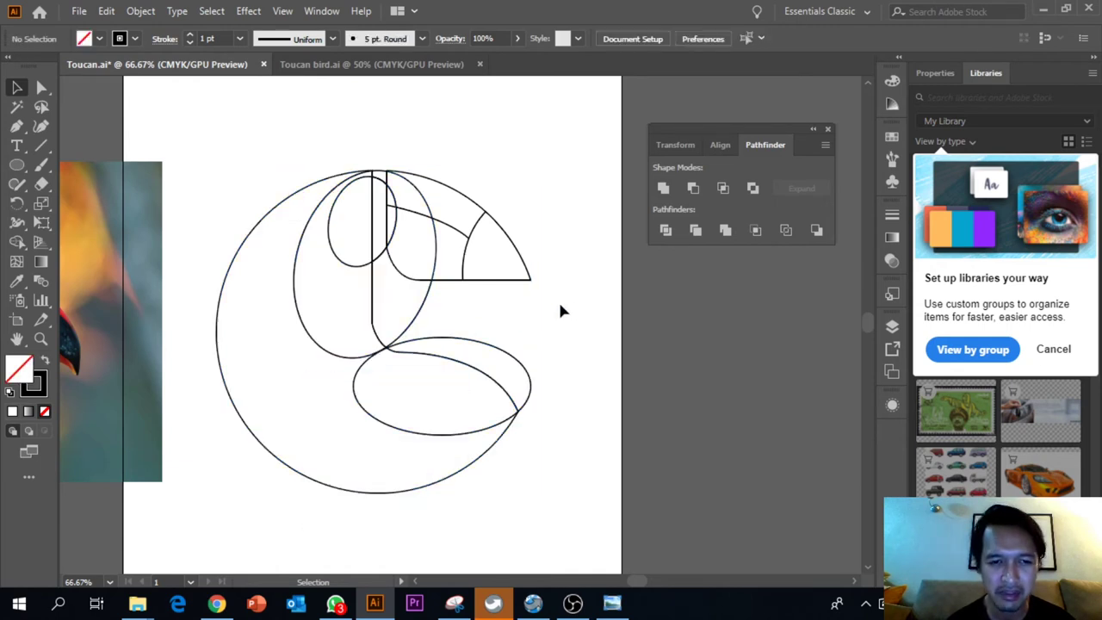
pyautogui.click(417, 321)
pyautogui.click(483, 303)
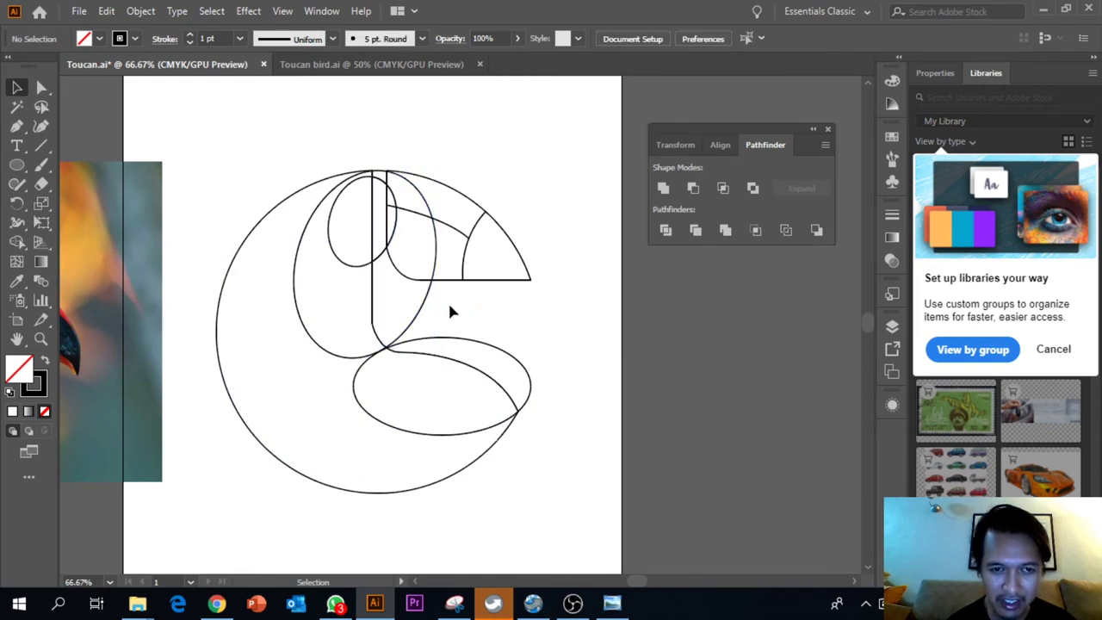
# Delete the unwanted half-ellipse, the leftover eye piece and the arc above the belly.
pyautogui.click(428, 306)
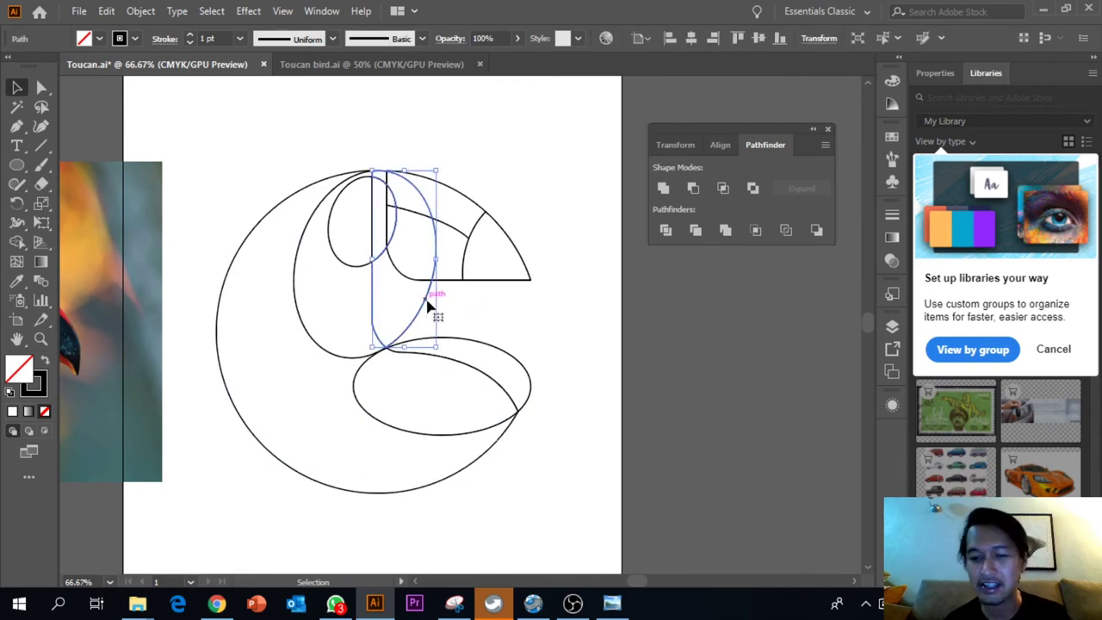
pyautogui.press('Delete')
pyautogui.click(387, 255)
pyautogui.press('Delete')
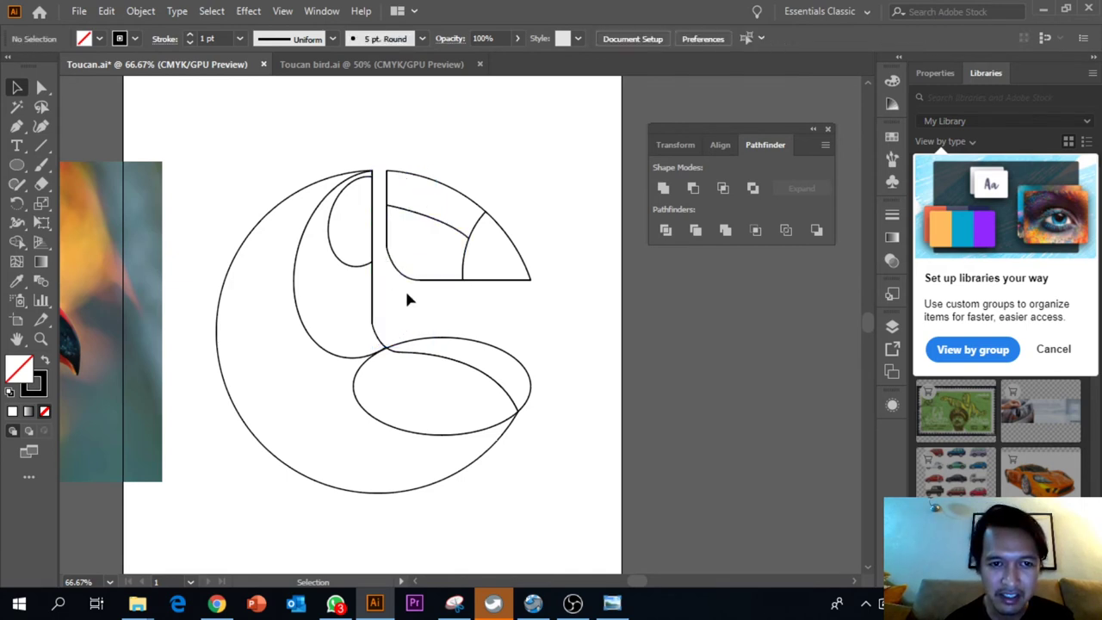
pyautogui.click(441, 340)
pyautogui.press('Delete')
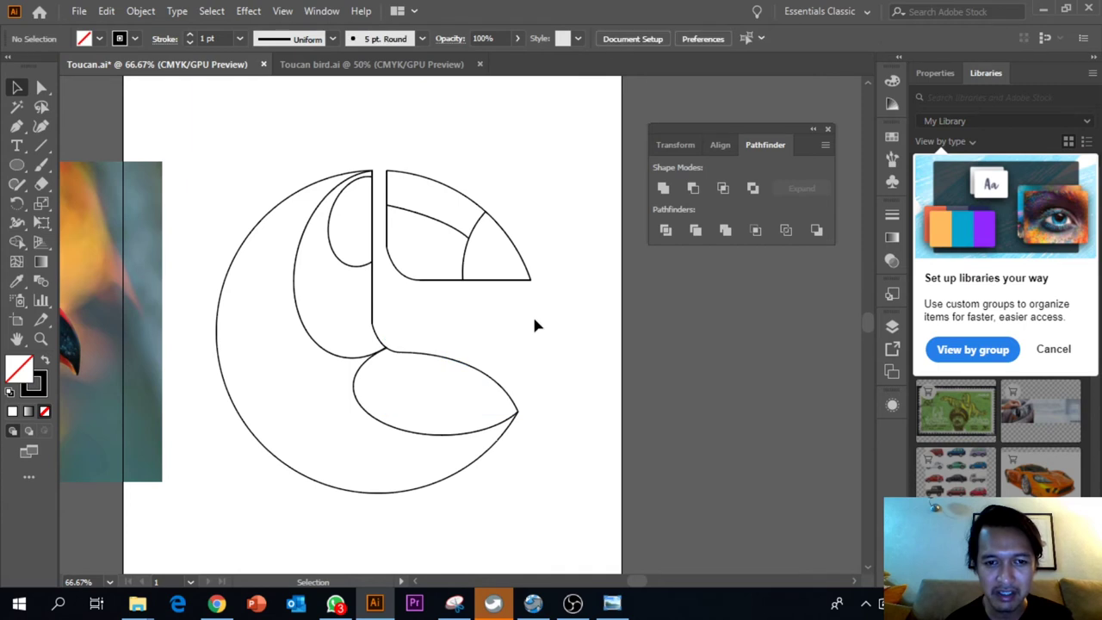
pyautogui.scroll(1, 536, 323)
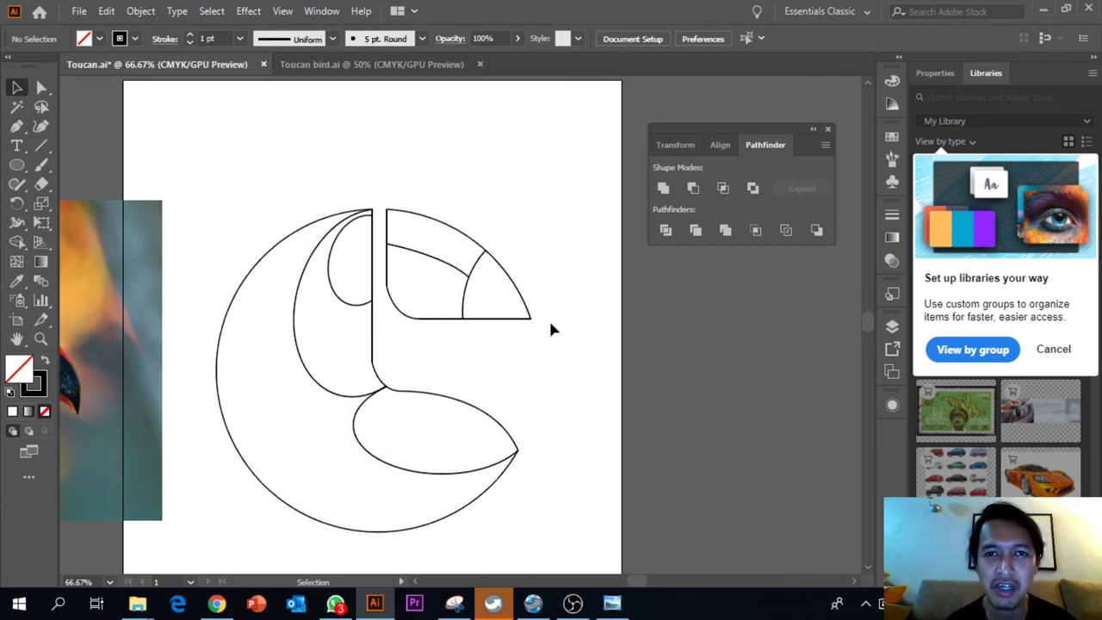
pyautogui.scroll(-1, 538, 311)
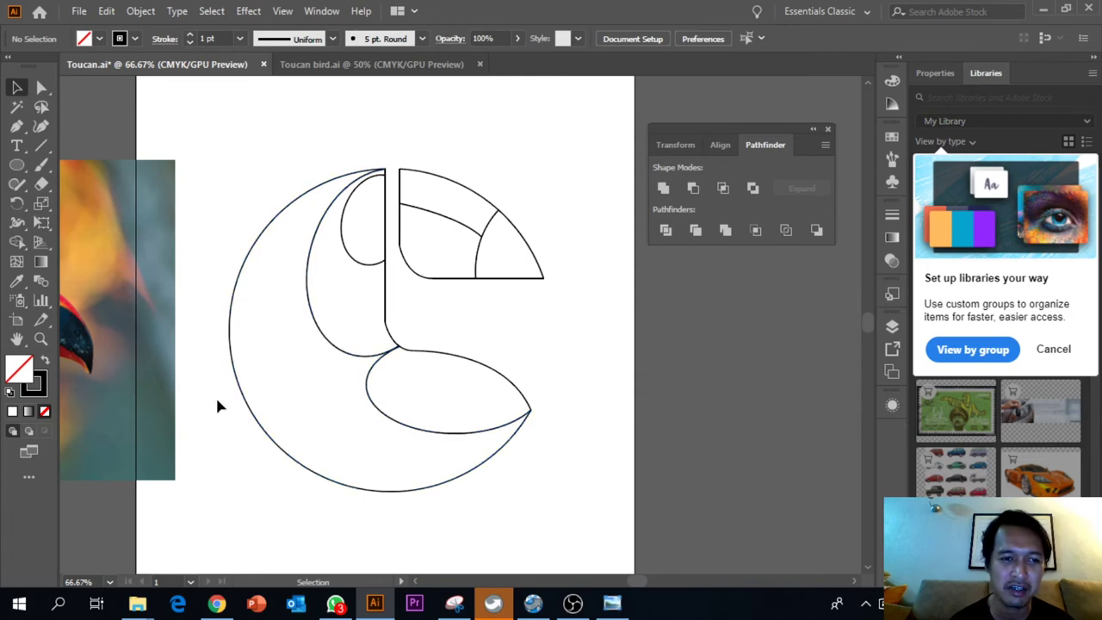
# Fill the outer crescent solid black and remove its outline.
pyautogui.press('space')
pyautogui.moveTo(232, 426); pyautogui.dragTo(529, 404)
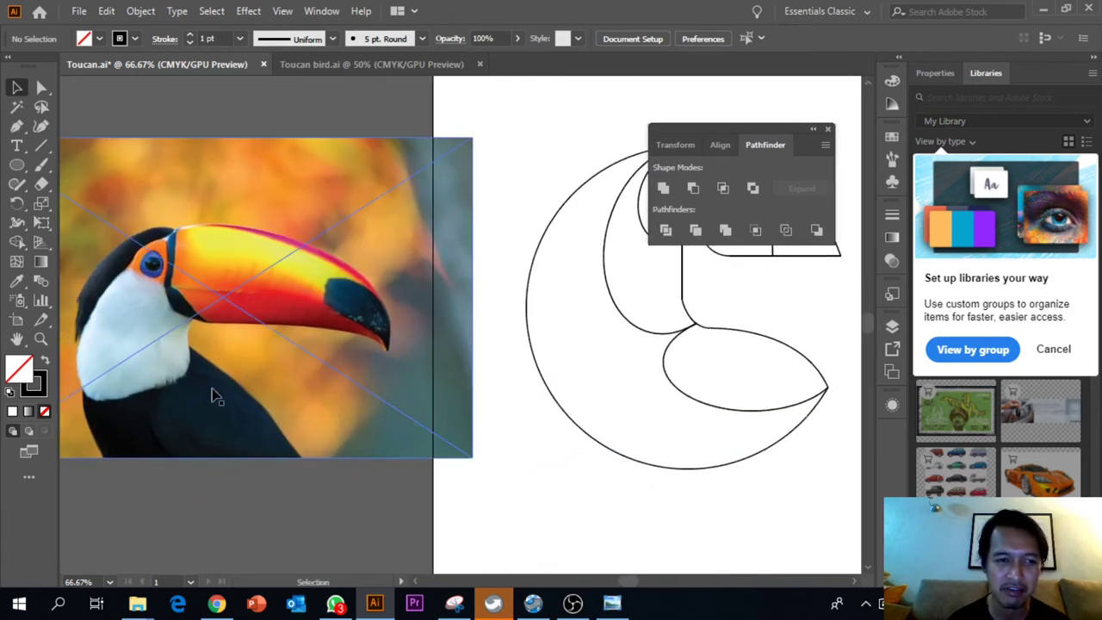
pyautogui.hscroll(3, 224, 266)
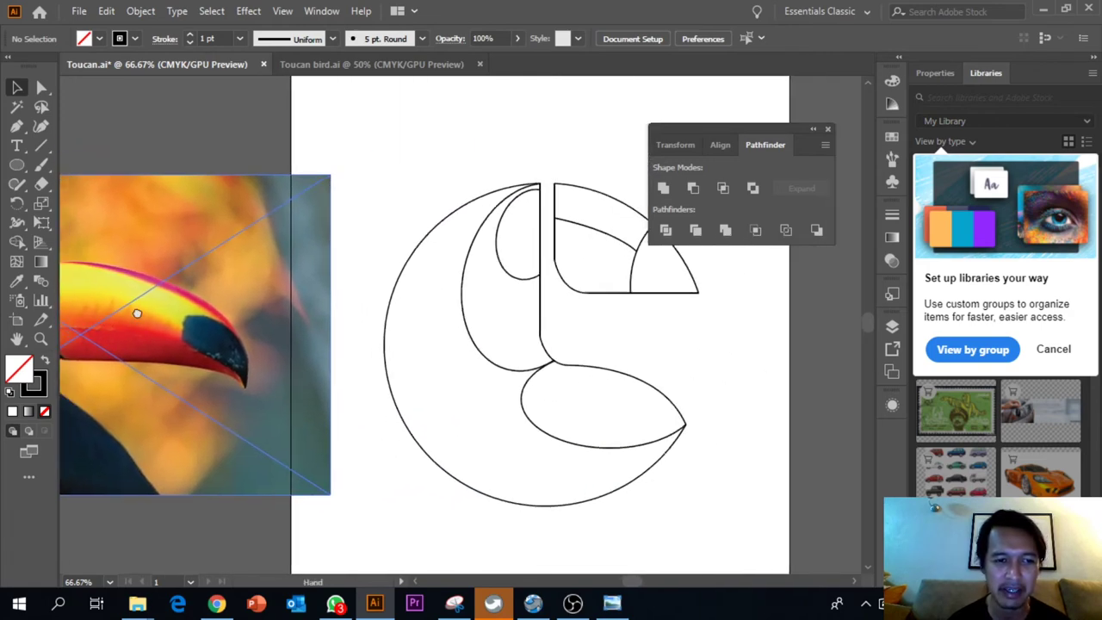
pyautogui.click(408, 362)
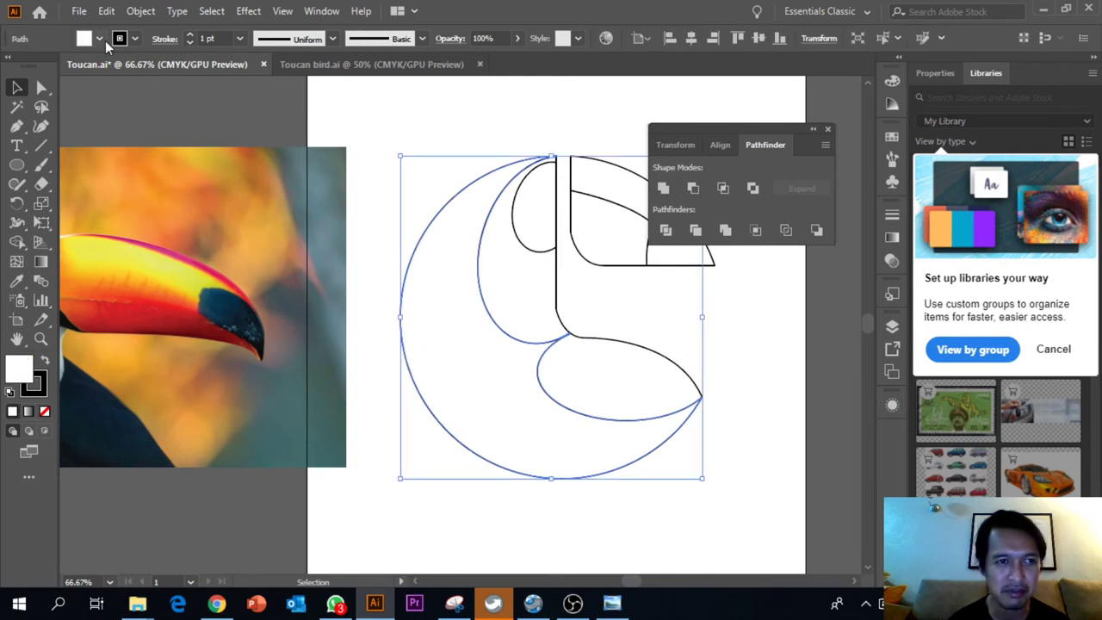
pyautogui.click(99, 39)
pyautogui.click(21, 113)
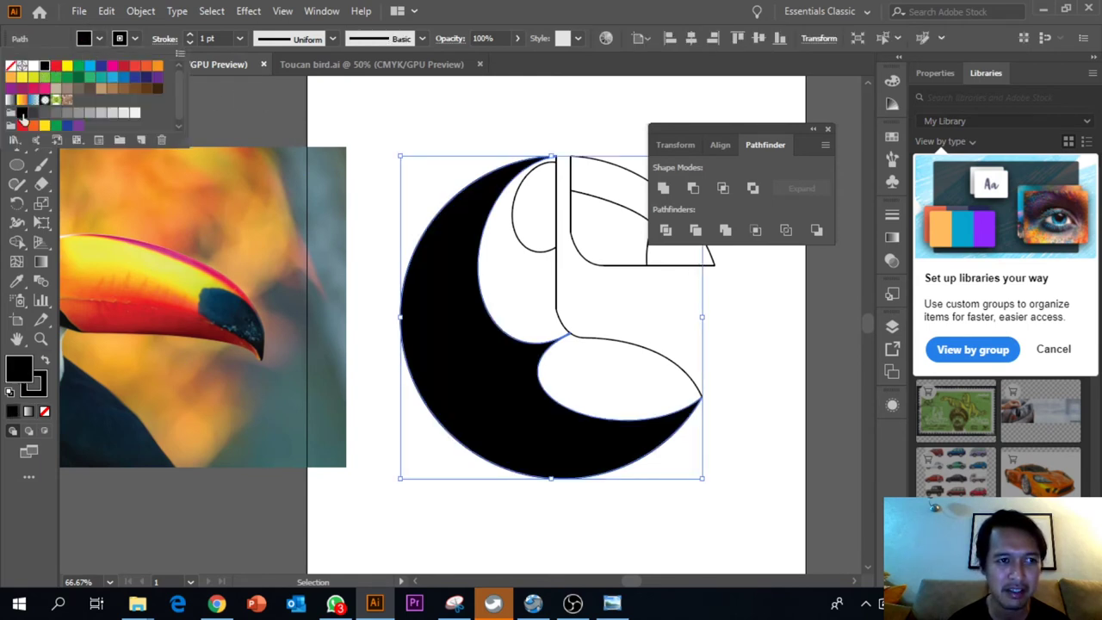
pyautogui.click(333, 149)
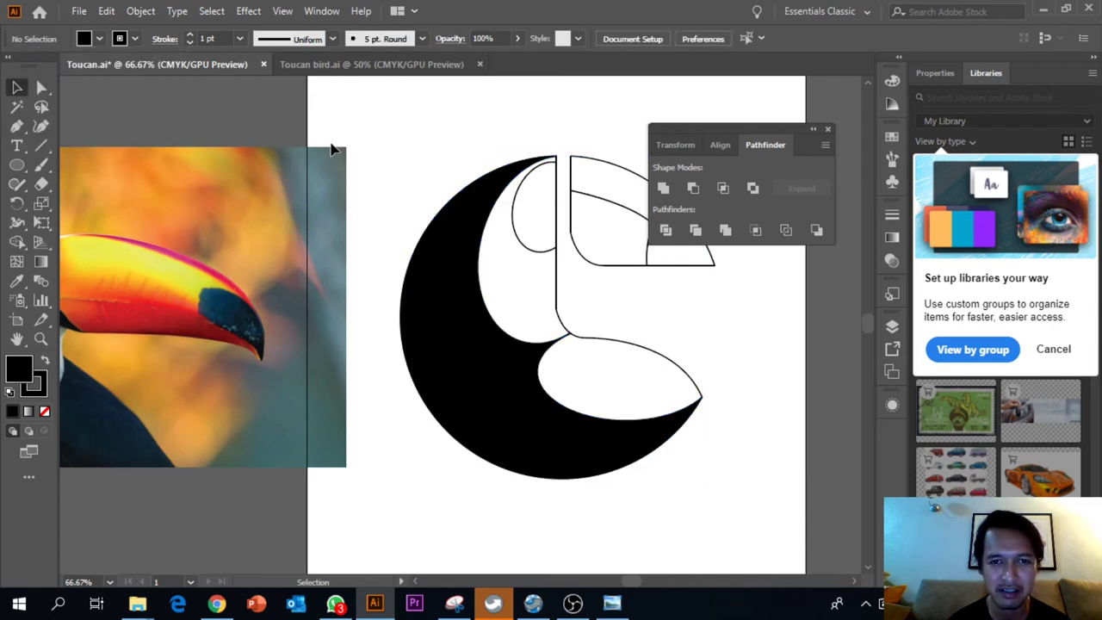
pyautogui.click(467, 243)
pyautogui.click(135, 38)
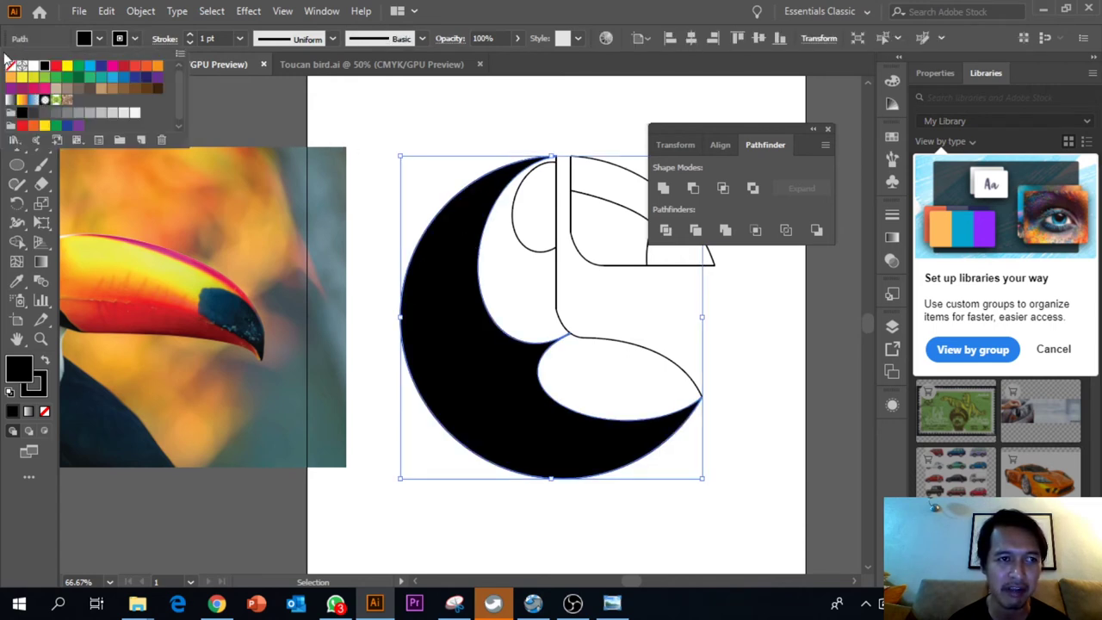
pyautogui.click(11, 68)
pyautogui.click(417, 138)
# Fill the belly shape dark grey with no outline.
pyautogui.moveTo(416, 136)
pyautogui.mouseDown()
pyautogui.moveTo(561, 97)
pyautogui.moveTo(404, 93)
pyautogui.moveTo(453, 84)
pyautogui.moveTo(354, 179)
pyautogui.mouseUp()
pyautogui.click(538, 384)
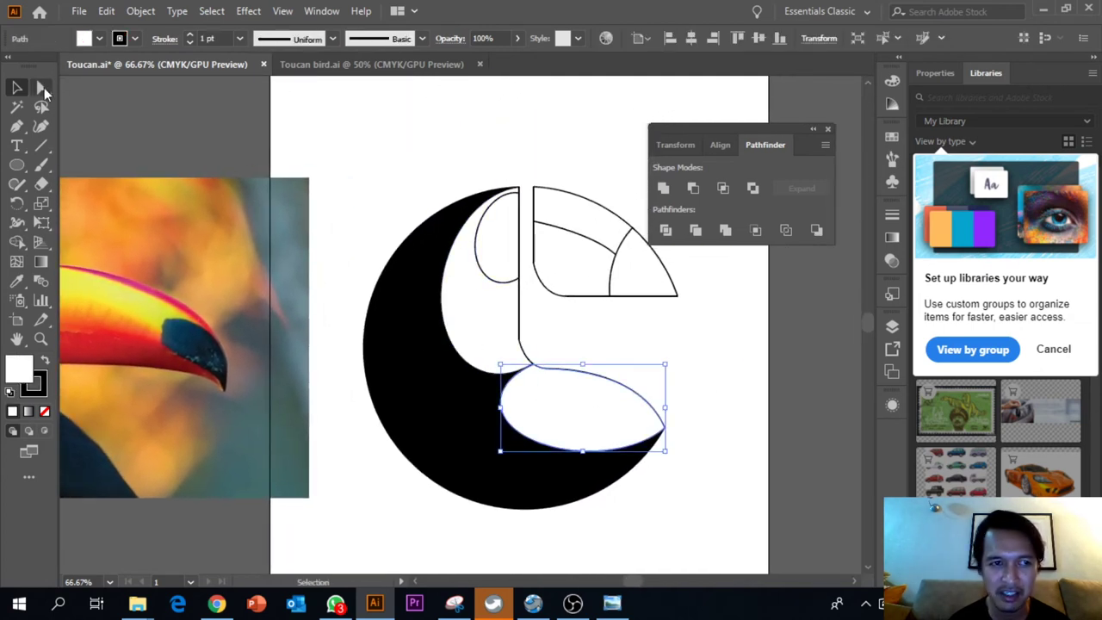
pyautogui.click(99, 43)
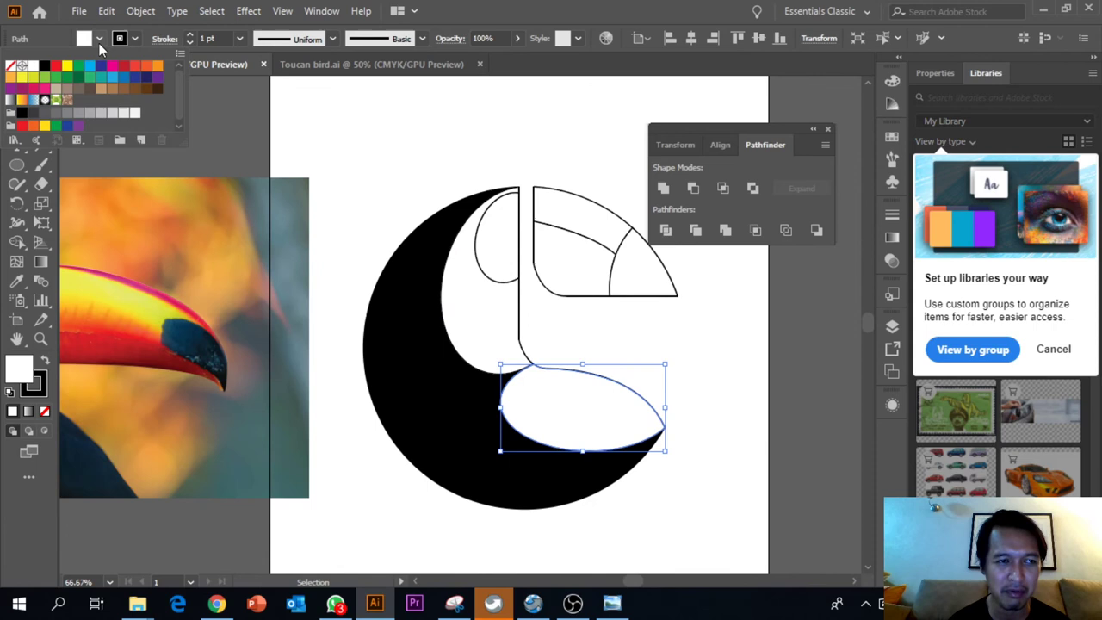
pyautogui.click(55, 113)
pyautogui.click(34, 113)
pyautogui.click(45, 113)
pyautogui.click(33, 113)
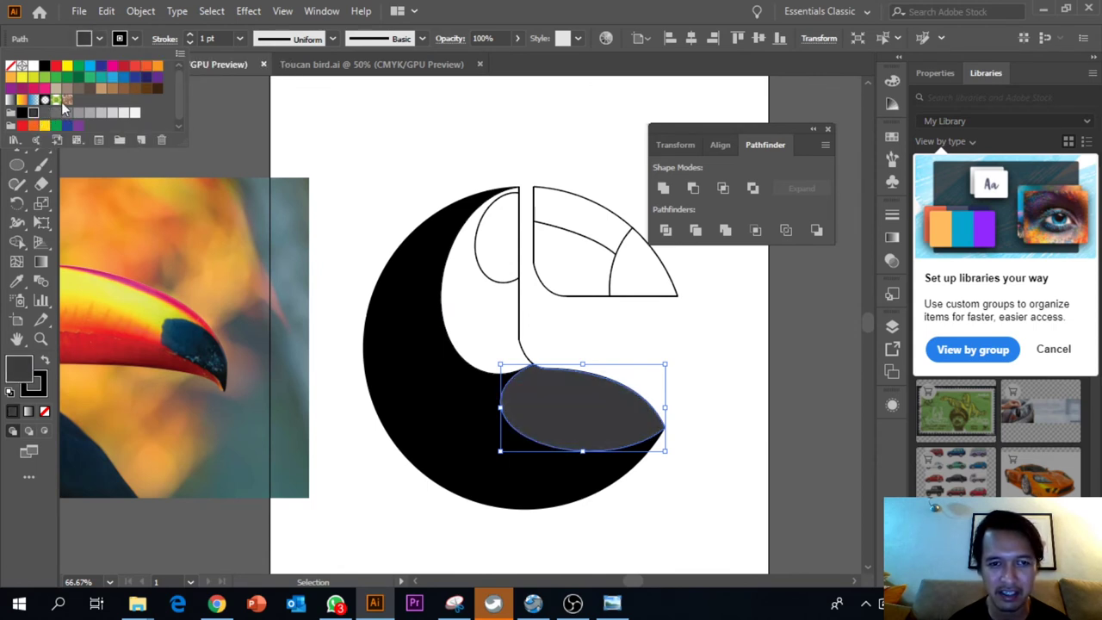
pyautogui.click(133, 43)
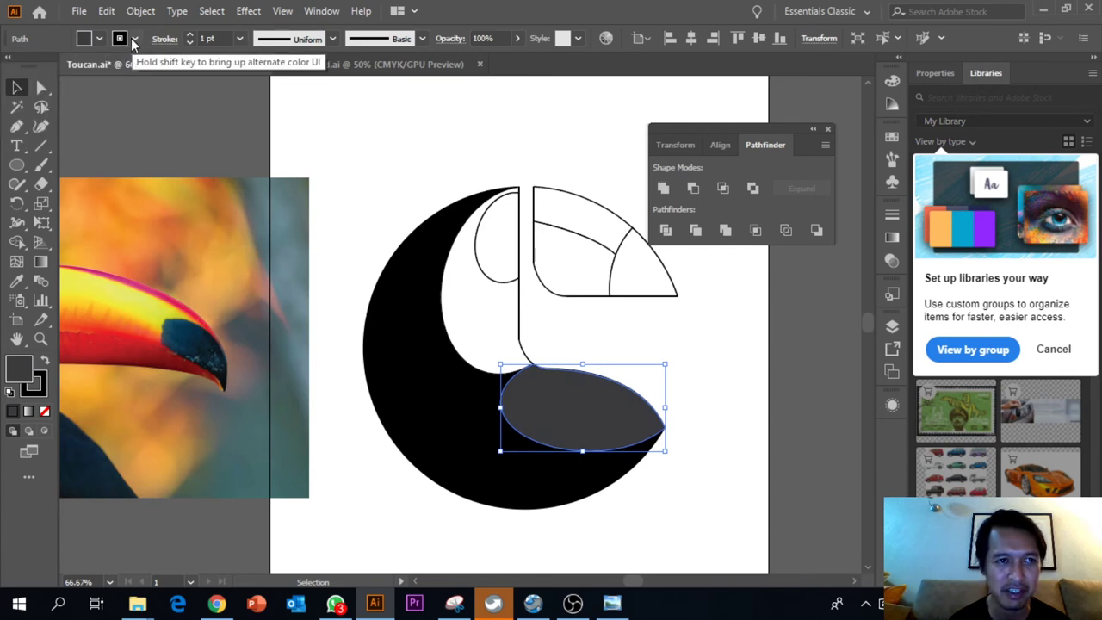
pyautogui.click(133, 43)
pyautogui.click(11, 65)
pyautogui.click(670, 321)
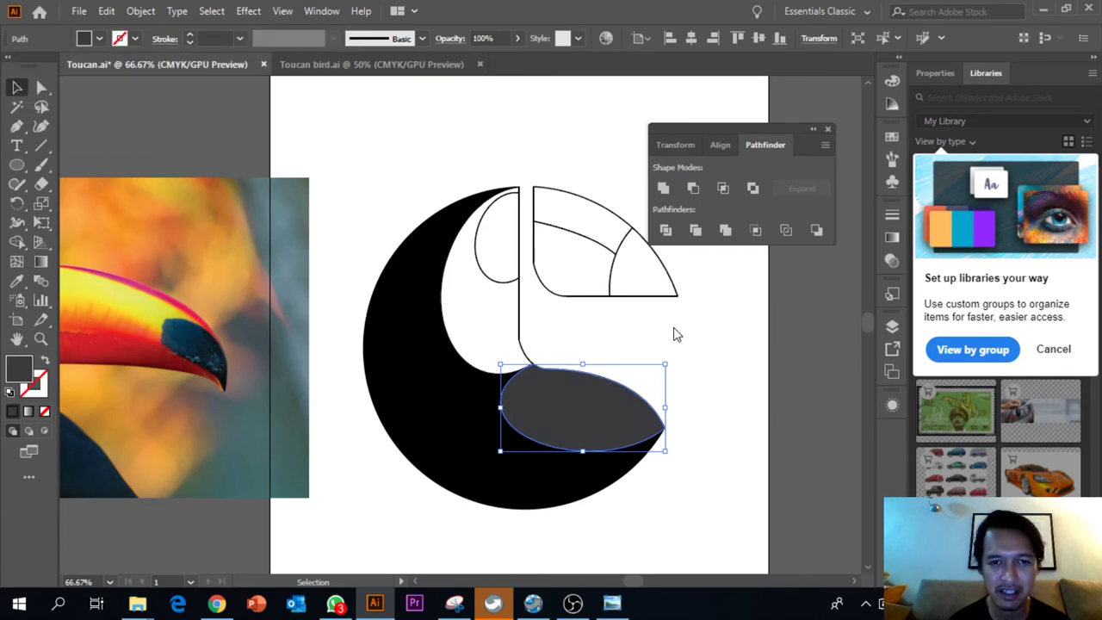
pyautogui.click(671, 321)
# Compare the white head shape against the reference photo.
pyautogui.moveTo(635, 335)
pyautogui.mouseDown()
pyautogui.moveTo(780, 345)
pyautogui.moveTo(674, 378)
pyautogui.moveTo(695, 325)
pyautogui.mouseUp()
pyautogui.click(527, 287)
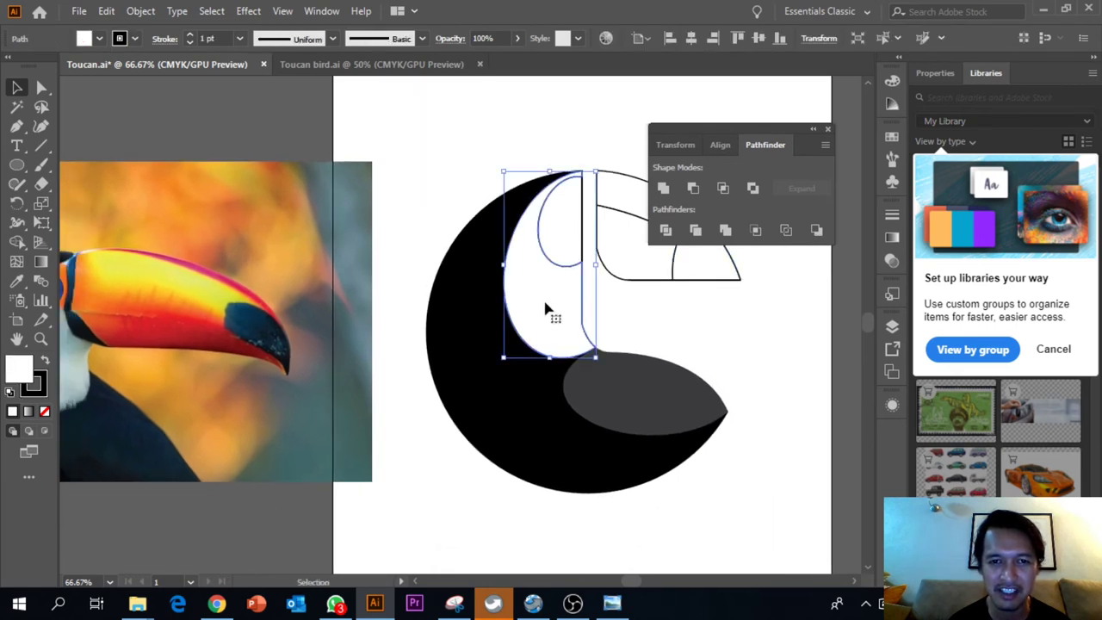
pyautogui.moveTo(519, 306); pyautogui.dragTo(642, 286)
pyautogui.keyDown('shift'); pyautogui.click(207, 272); pyautogui.keyUp('shift')
pyautogui.moveTo(470, 303); pyautogui.dragTo(382, 301)
# Fill the face shape light orange.
pyautogui.moveTo(232, 282); pyautogui.dragTo(250, 309)
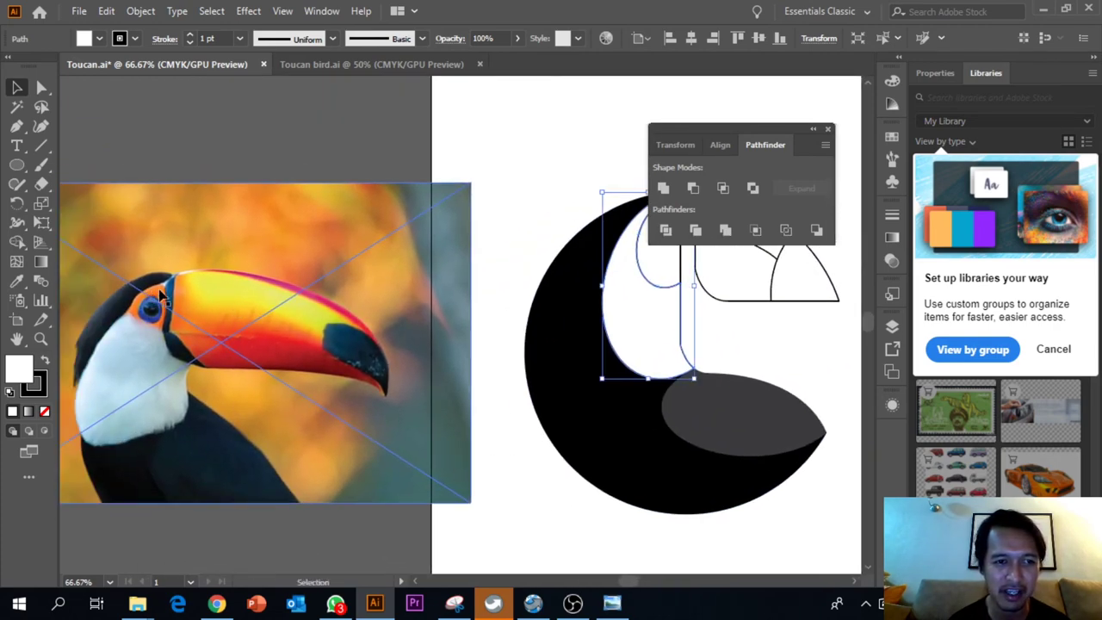
pyautogui.hscroll(5, 161, 295)
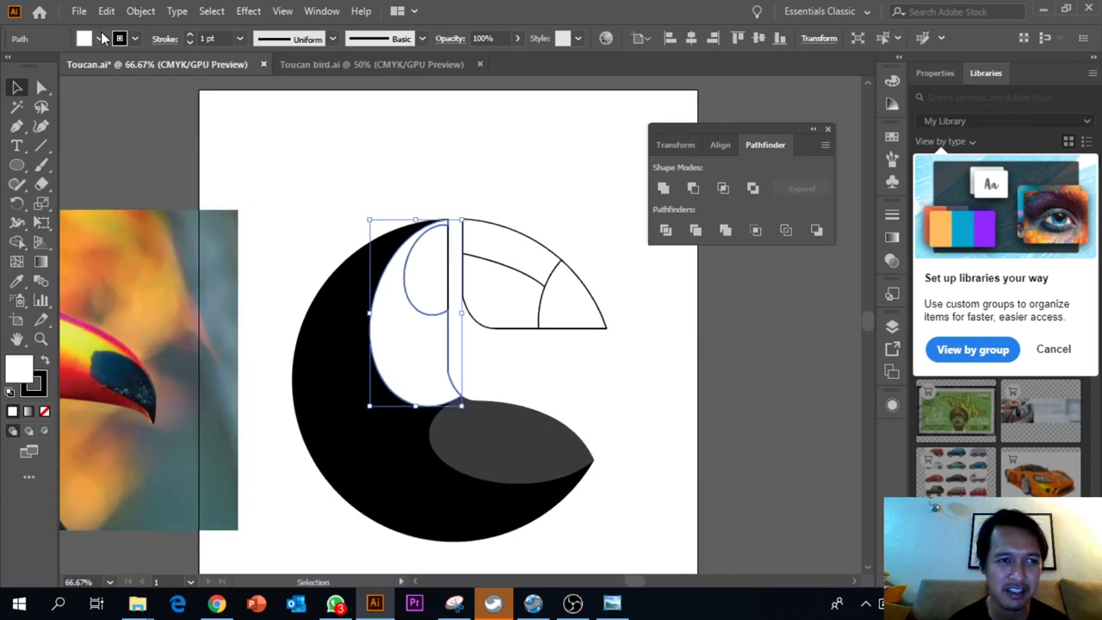
pyautogui.click(100, 38)
pyautogui.click(158, 67)
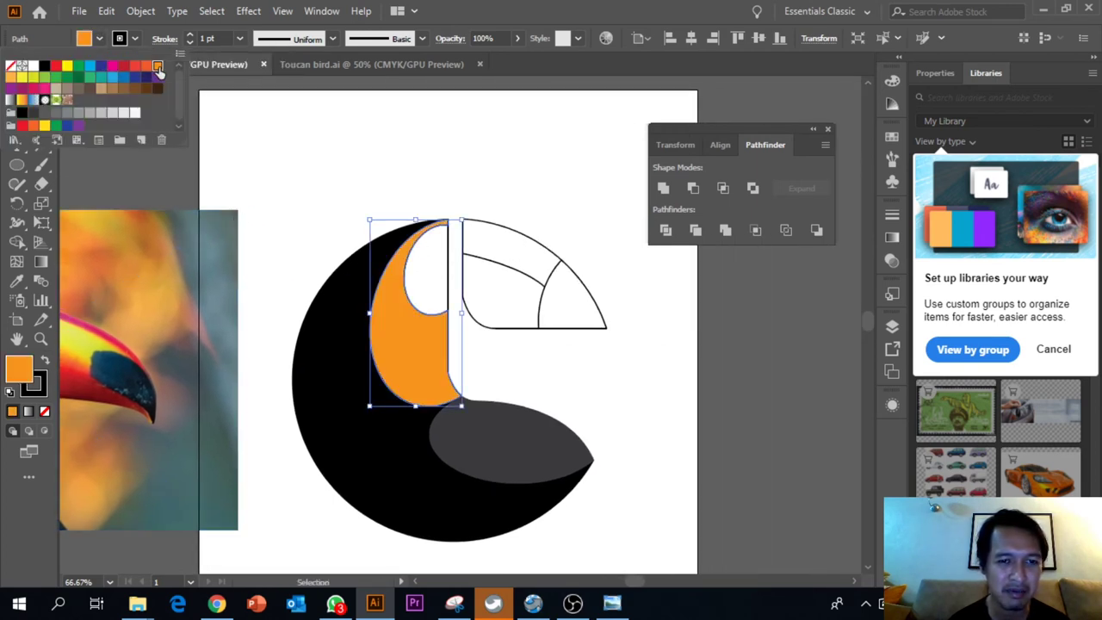
pyautogui.click(10, 78)
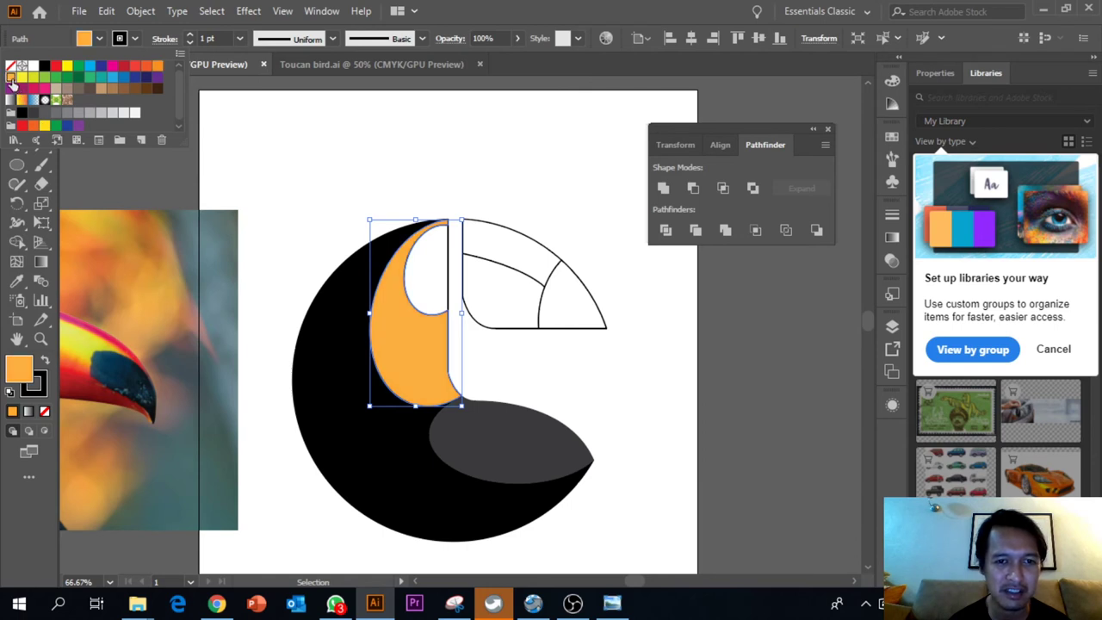
pyautogui.click(432, 293)
# Fill the inner eye ellipse darker orange and remove its outline.
pyautogui.click(426, 277)
pyautogui.click(99, 40)
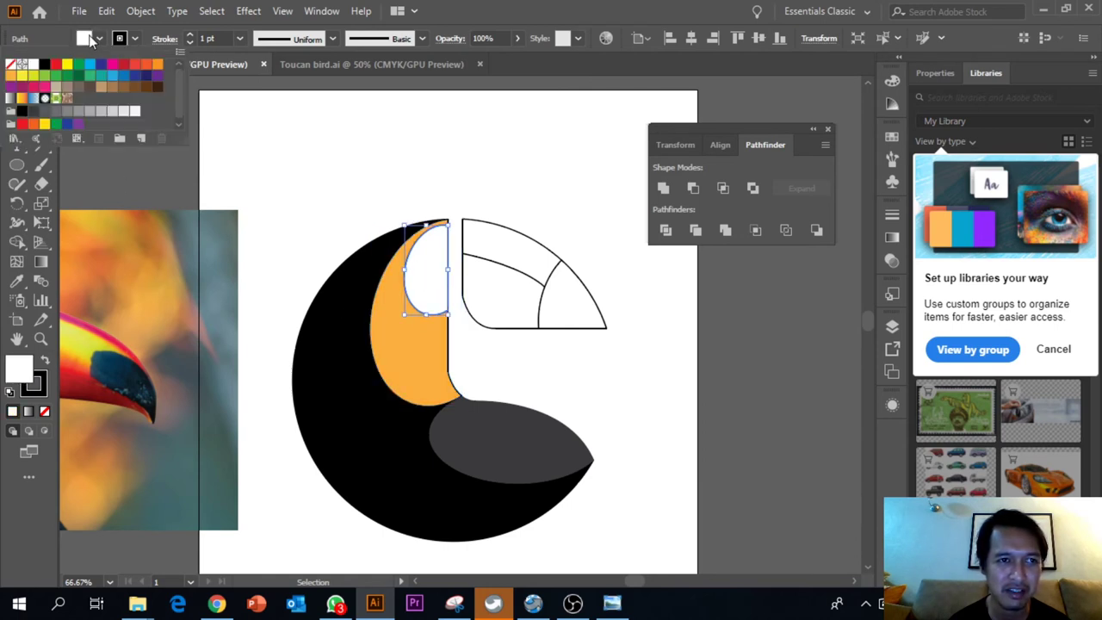
pyautogui.click(153, 67)
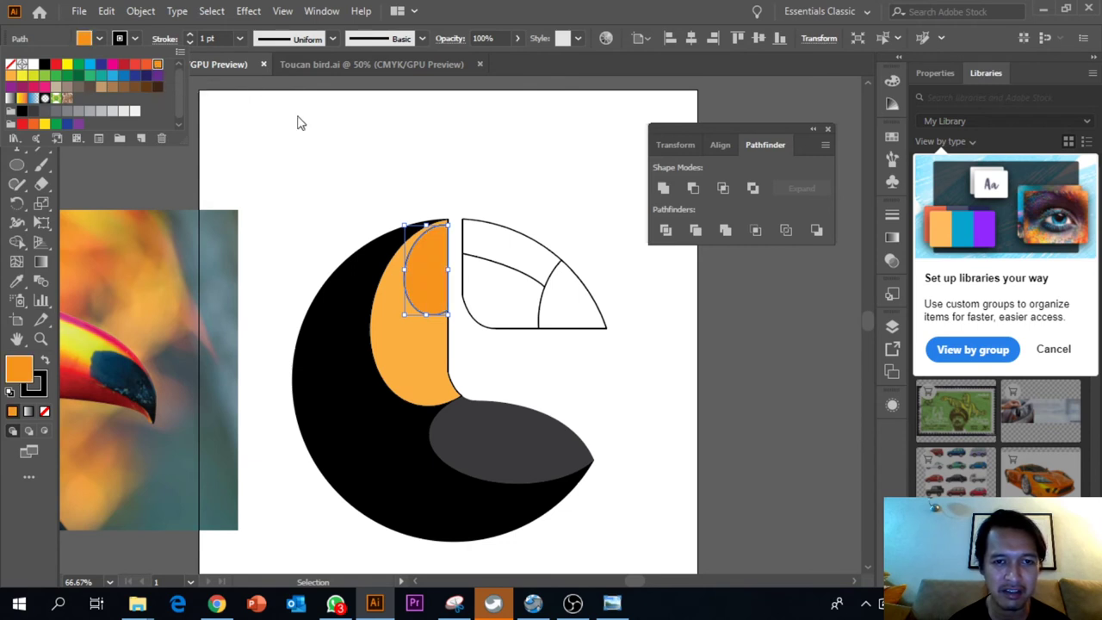
pyautogui.click(422, 222)
pyautogui.click(379, 178)
pyautogui.click(423, 258)
pyautogui.click(135, 39)
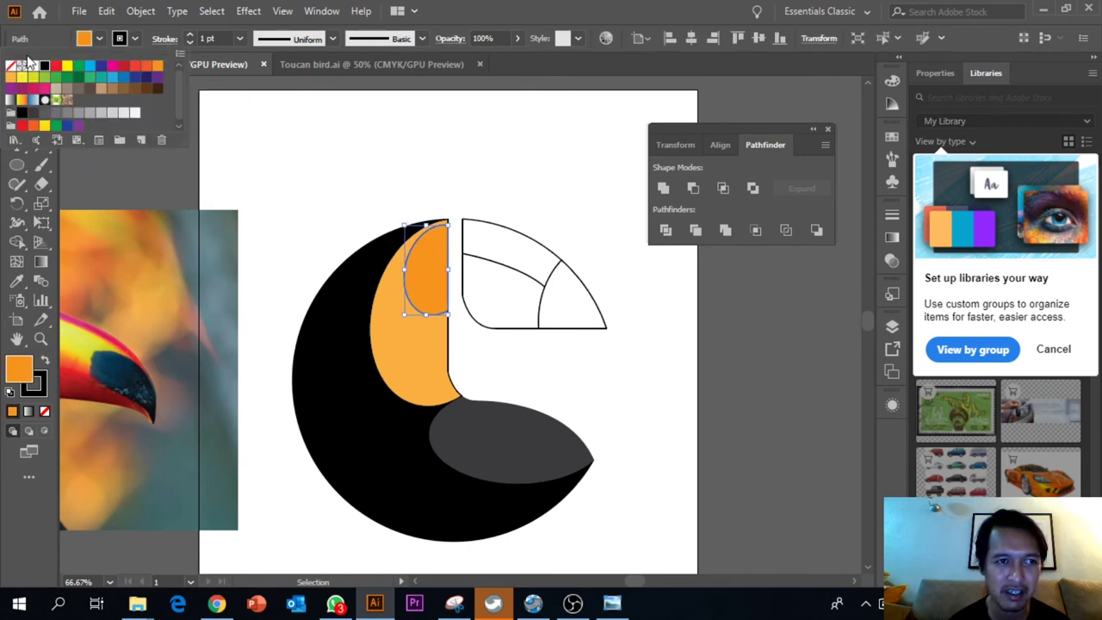
pyautogui.click(15, 69)
pyautogui.click(271, 116)
pyautogui.click(418, 121)
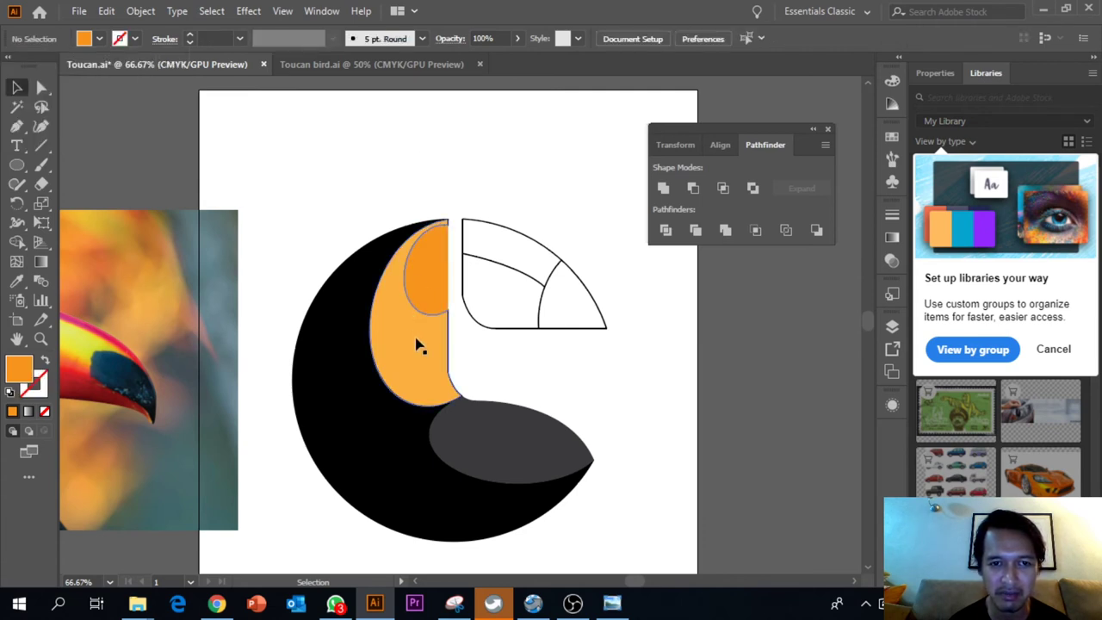
# Remove the outline from the light orange face shape.
pyautogui.click(418, 339)
pyautogui.click(86, 40)
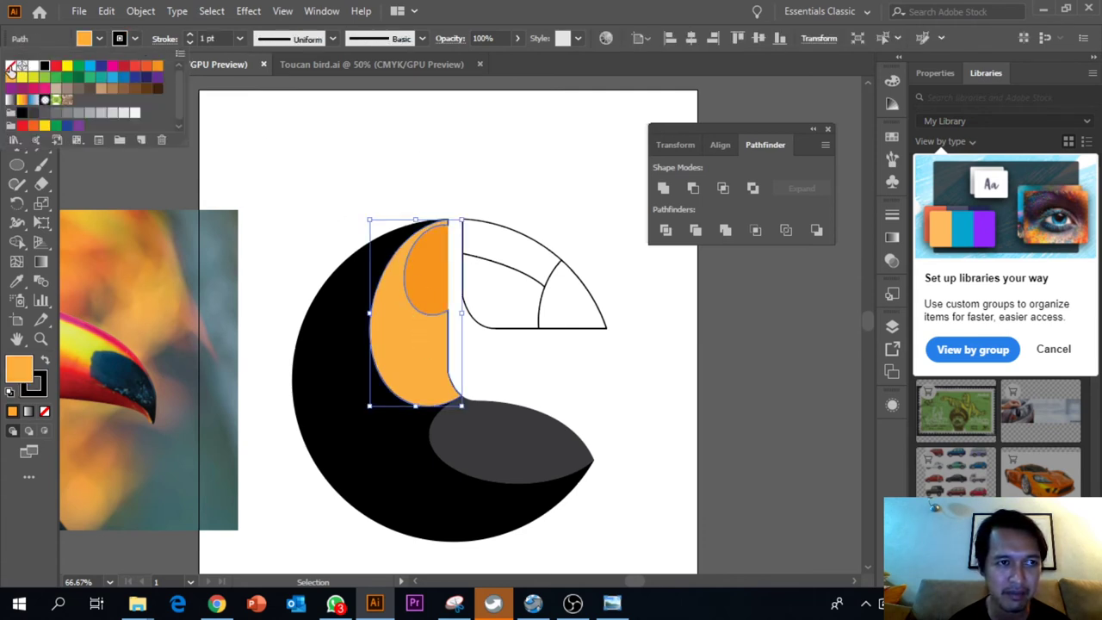
pyautogui.click(11, 68)
pyautogui.click(495, 152)
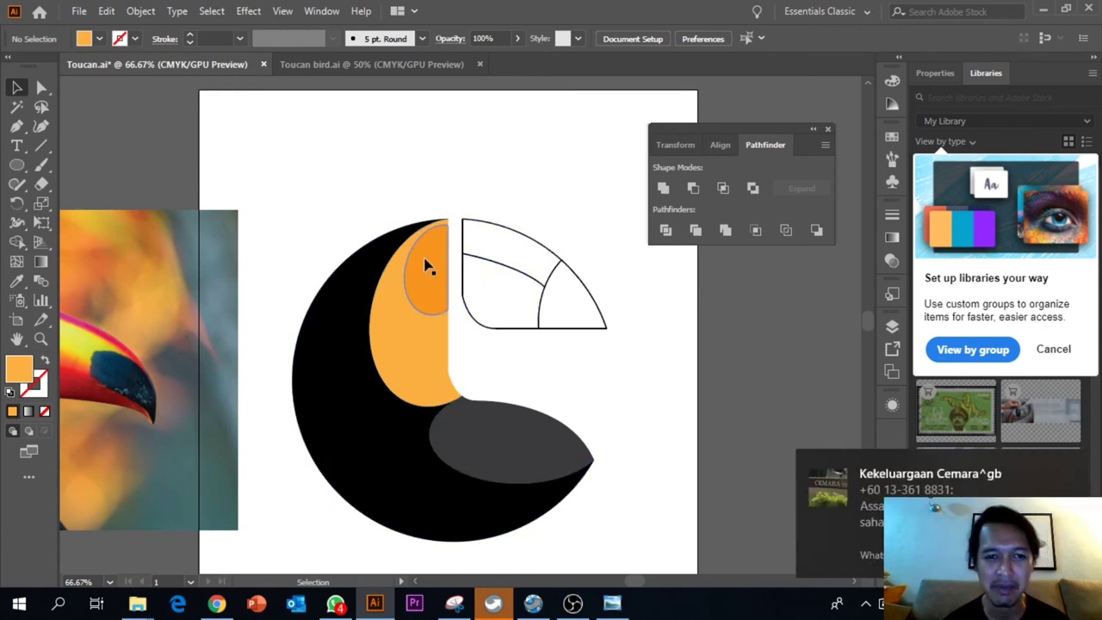
pyautogui.click(24, 172)
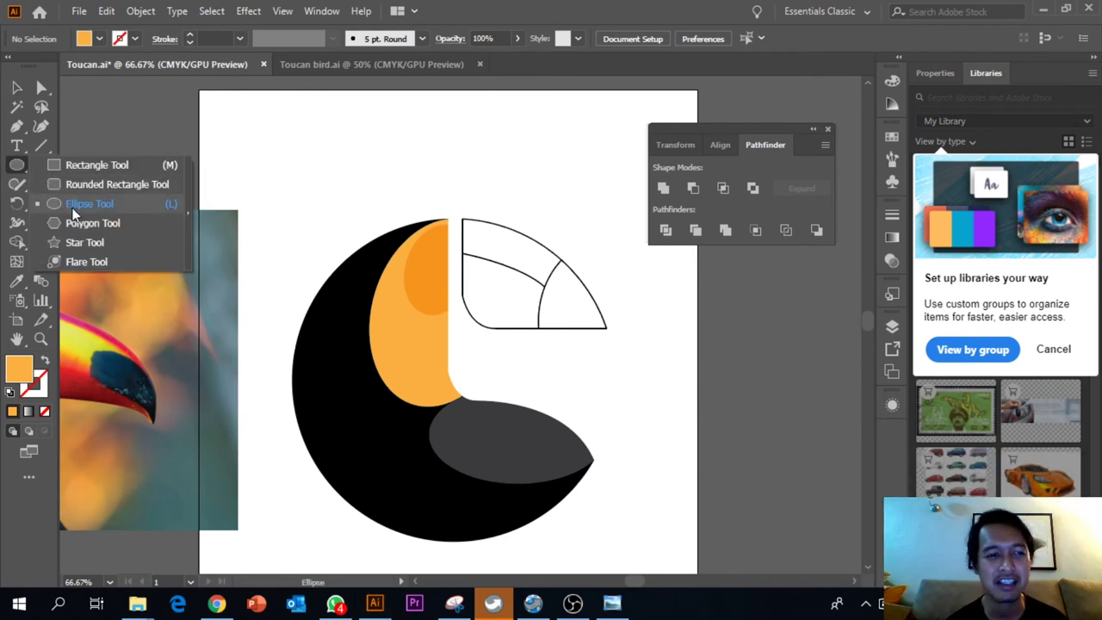
# Draw a small black circle and place it on the darker orange eye patch.
pyautogui.click(76, 205)
pyautogui.moveTo(514, 363); pyautogui.dragTo(529, 382)
pyautogui.click(19, 88)
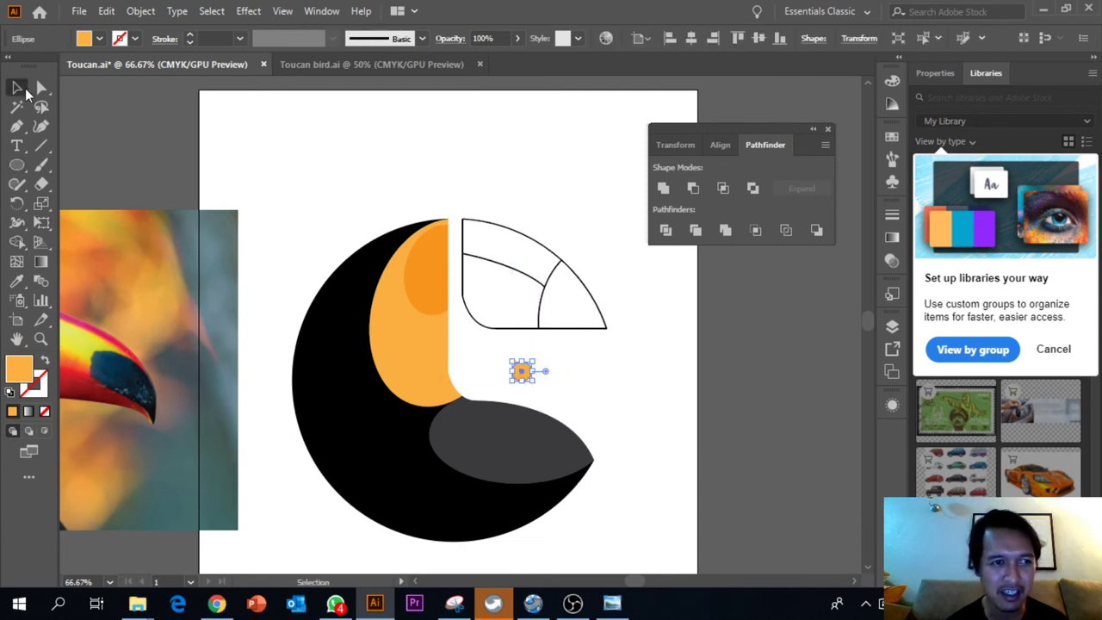
pyautogui.click(99, 40)
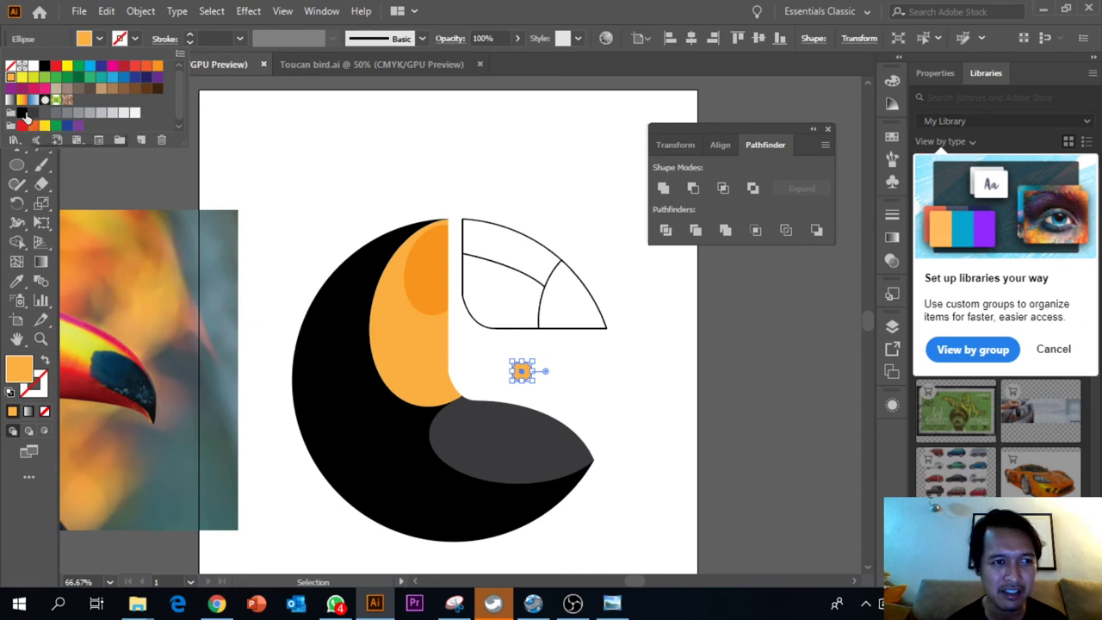
pyautogui.click(27, 117)
pyautogui.click(615, 399)
pyautogui.click(615, 398)
pyautogui.moveTo(521, 374); pyautogui.dragTo(476, 344)
pyautogui.click(562, 386)
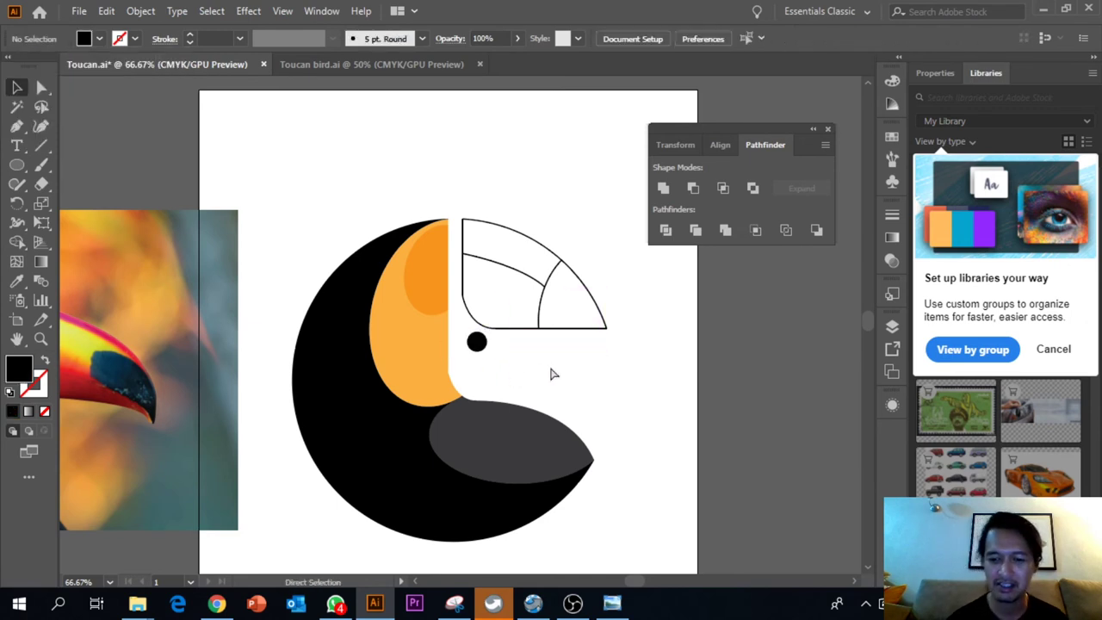
pyautogui.hotkey('ctrl', '=')
pyautogui.hotkey('ctrl', '=')
pyautogui.moveTo(501, 360); pyautogui.dragTo(412, 194)
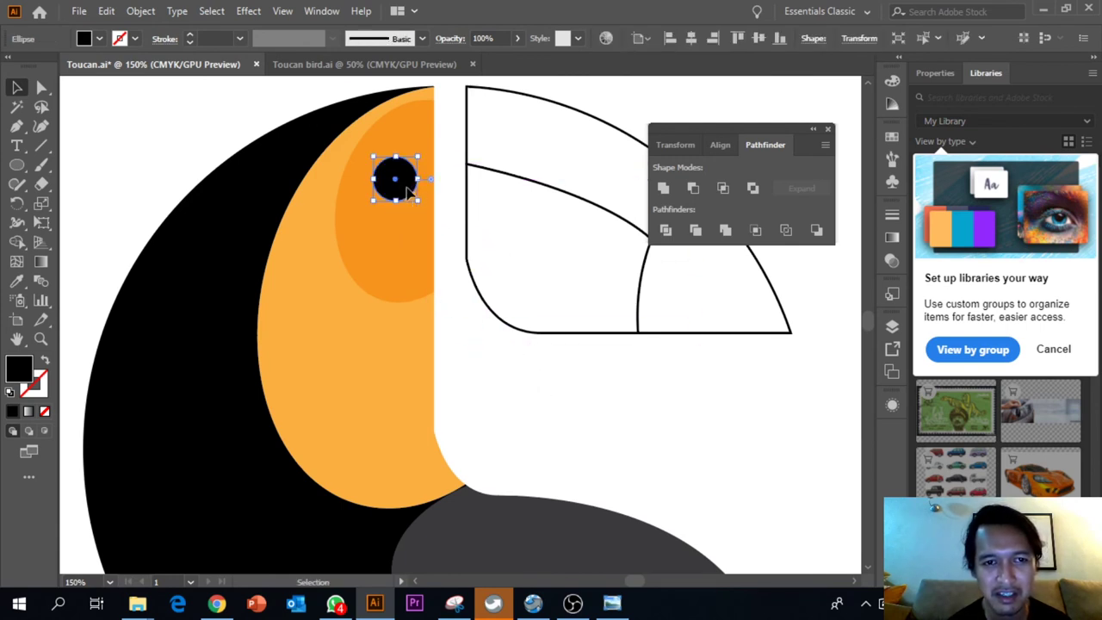
# Draw a white circle and shrink it into a highlight on the eye.
pyautogui.click(17, 167)
pyautogui.moveTo(451, 315); pyautogui.dragTo(484, 347)
pyautogui.click(100, 39)
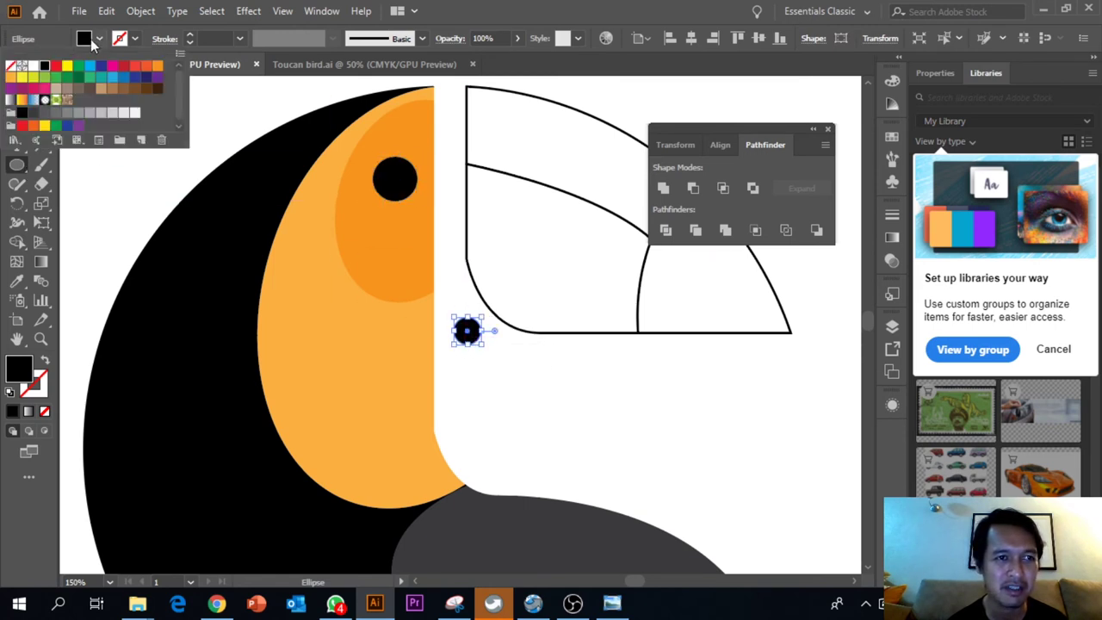
pyautogui.click(38, 68)
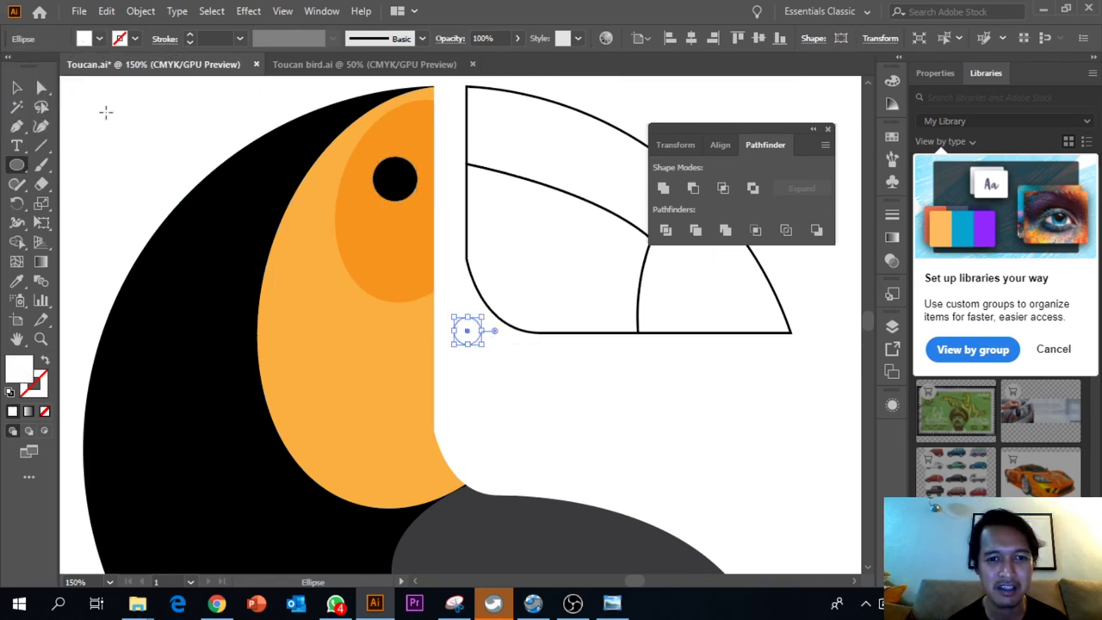
pyautogui.click(17, 87)
pyautogui.moveTo(481, 349); pyautogui.dragTo(404, 179)
pyautogui.click(504, 382)
pyautogui.click(588, 393)
# Resize and reposition the small highlight circle, adjusting its fill colour.
pyautogui.moveTo(438, 292); pyautogui.dragTo(400, 173)
pyautogui.click(476, 349)
pyautogui.click(116, 40)
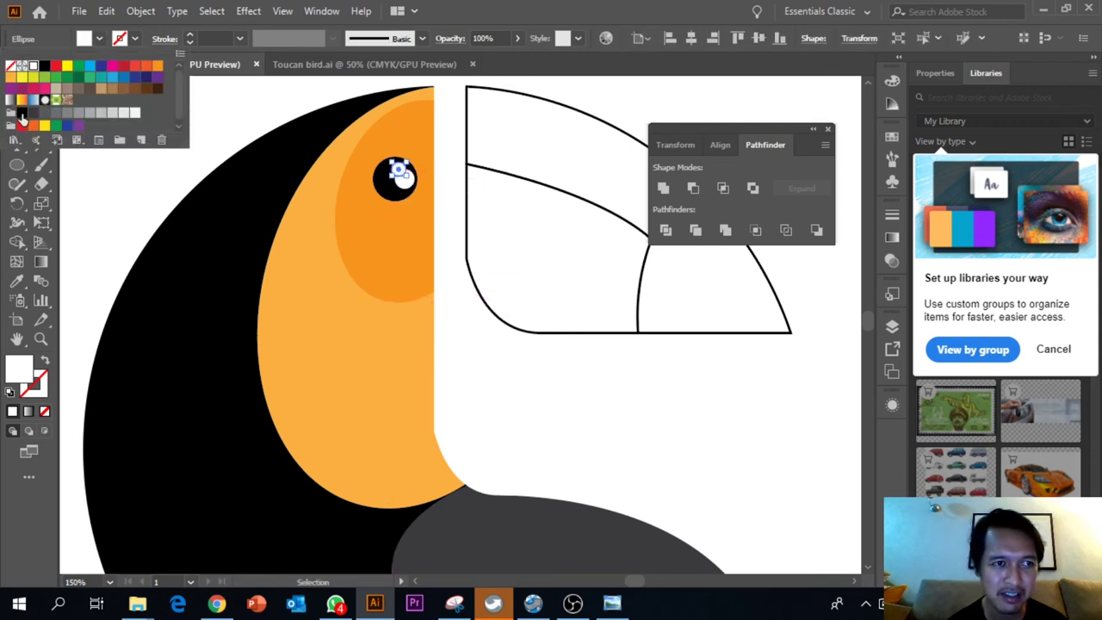
pyautogui.click(23, 115)
pyautogui.click(560, 405)
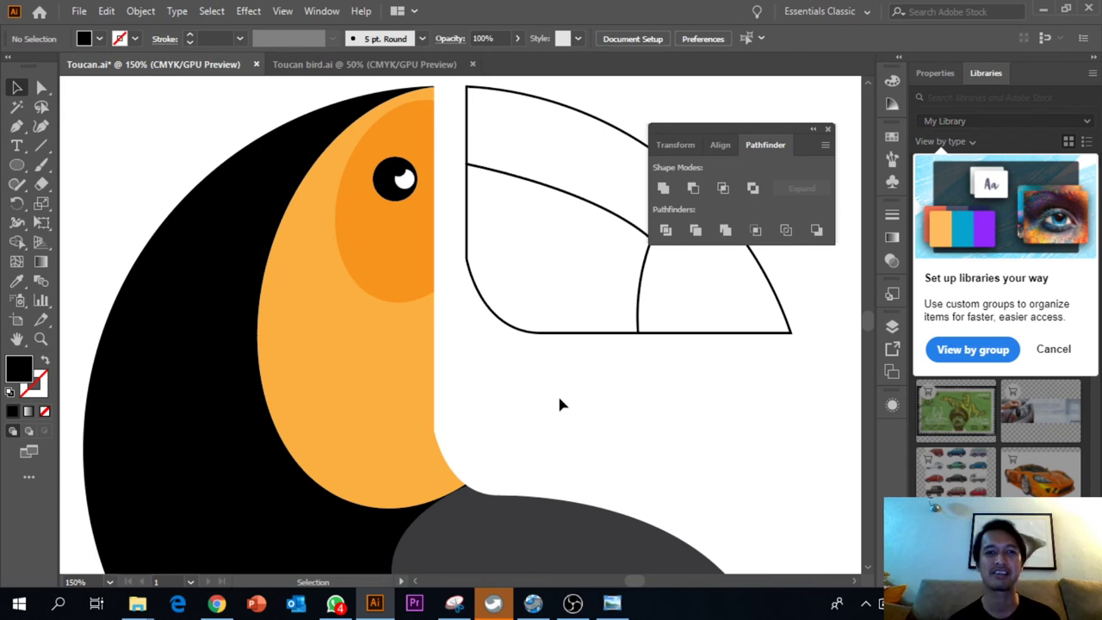
pyautogui.hotkey('ctrl', '1')
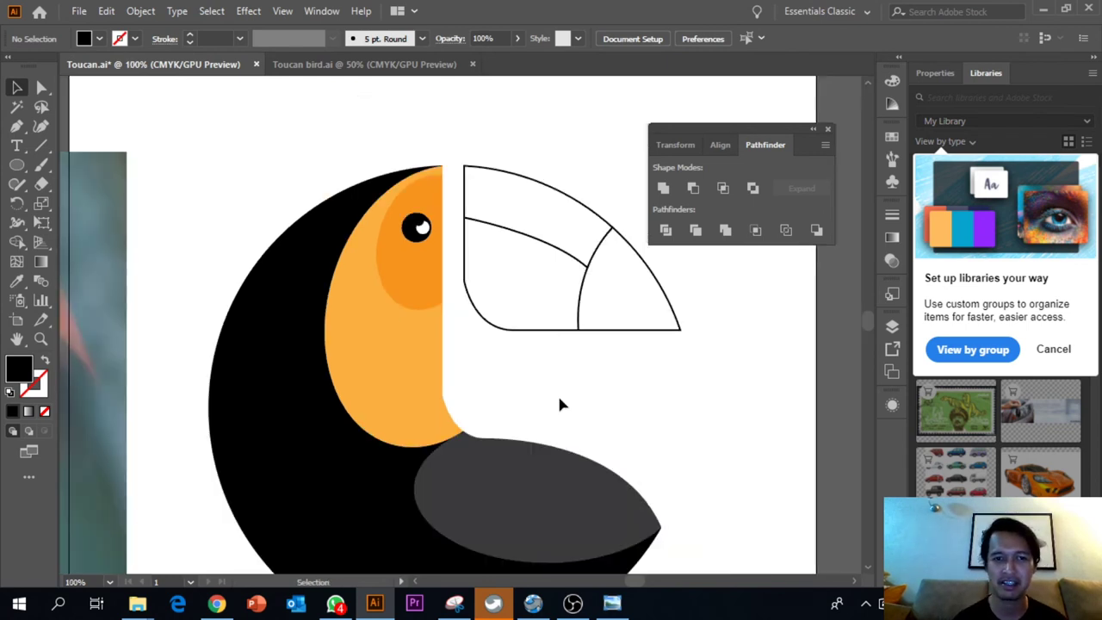
# Rotate and shift the white highlight inside the black eye to form a crescent.
pyautogui.hotkey('ctrl', '=')
pyautogui.hotkey('ctrl', '=')
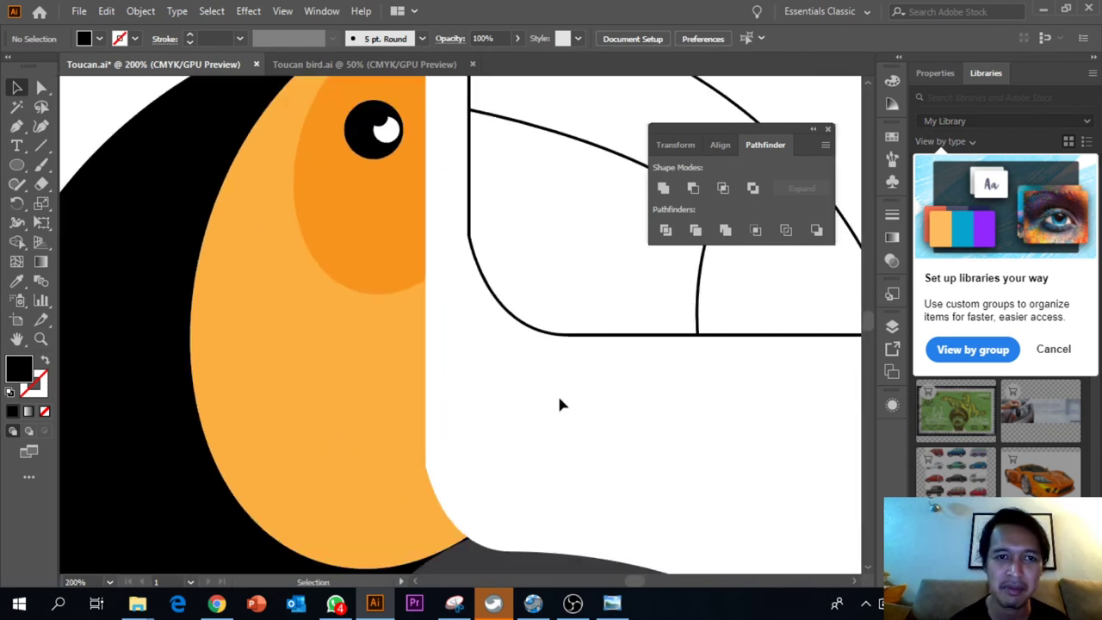
pyautogui.moveTo(385, 126)
pyautogui.mouseDown()
pyautogui.moveTo(387, 114)
pyautogui.moveTo(392, 140)
pyautogui.moveTo(377, 131)
pyautogui.mouseUp()
pyautogui.click(468, 217)
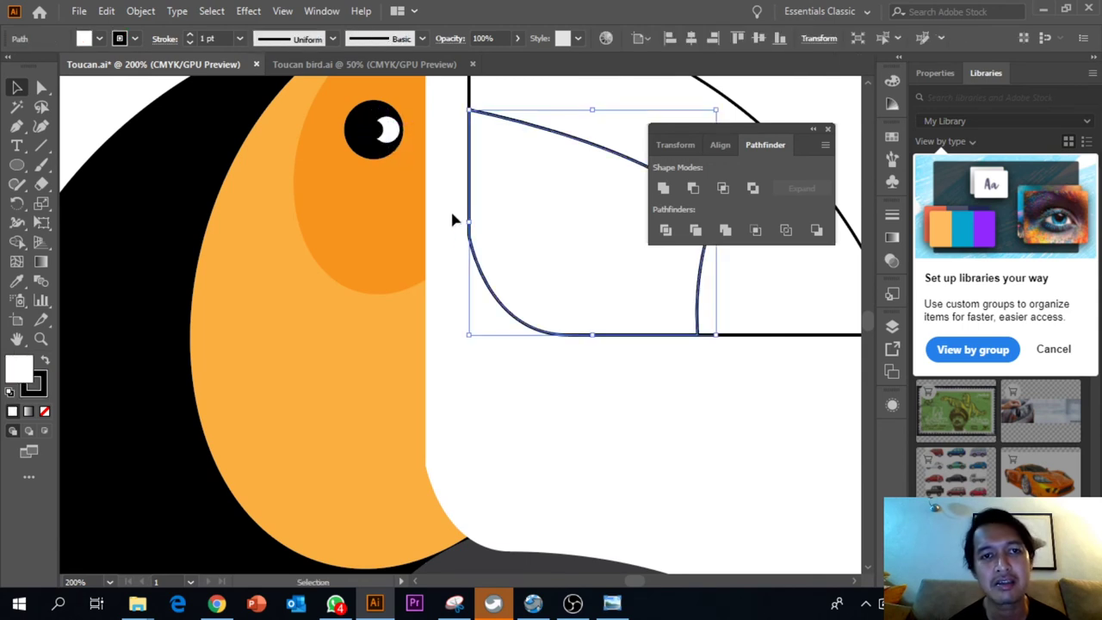
pyautogui.click(373, 145)
pyautogui.click(387, 133)
pyautogui.moveTo(394, 142)
pyautogui.mouseDown()
pyautogui.moveTo(385, 125)
pyautogui.moveTo(394, 132)
pyautogui.mouseUp()
pyautogui.click(433, 109)
pyautogui.click(424, 153)
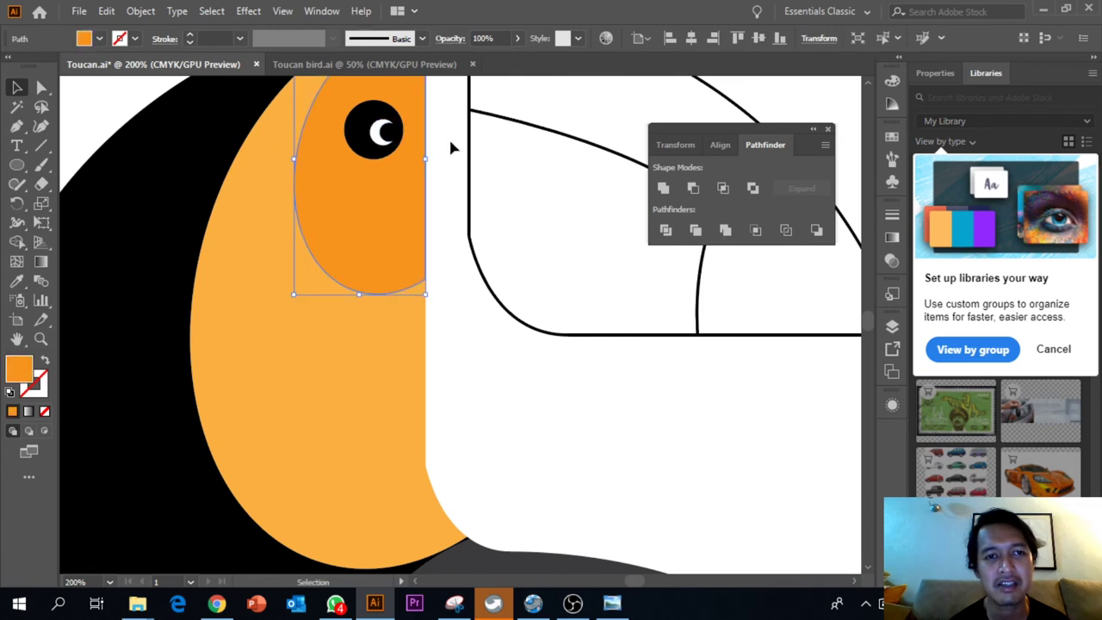
pyautogui.click(473, 189)
pyautogui.press('a')
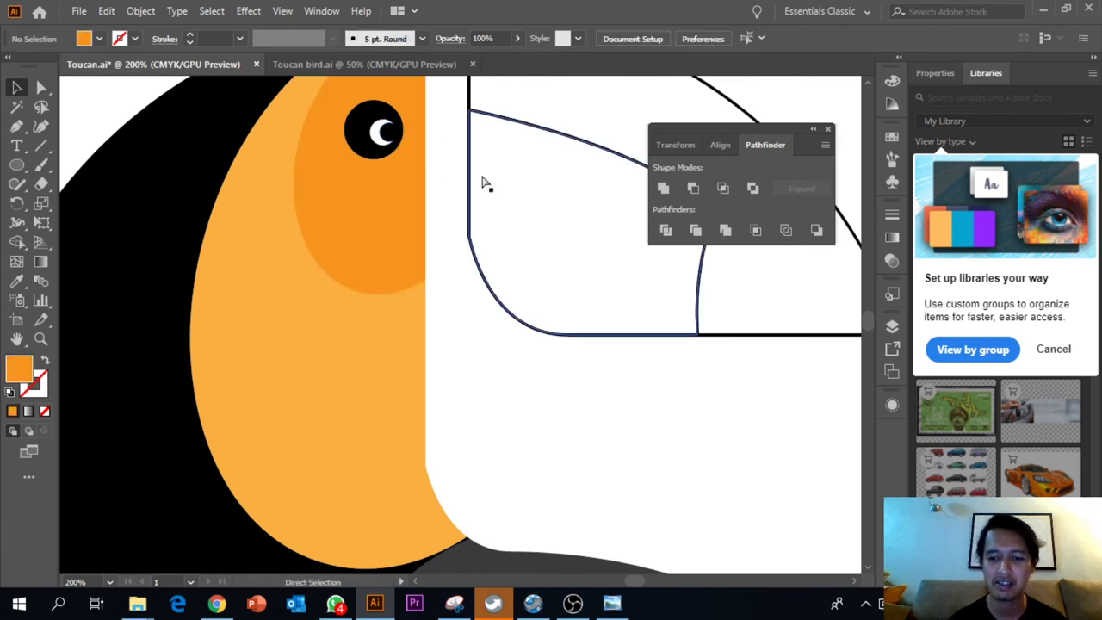
pyautogui.hotkey('ctrl', '-')
pyautogui.hotkey('ctrl', '-')
pyautogui.hotkey('ctrl', '+')
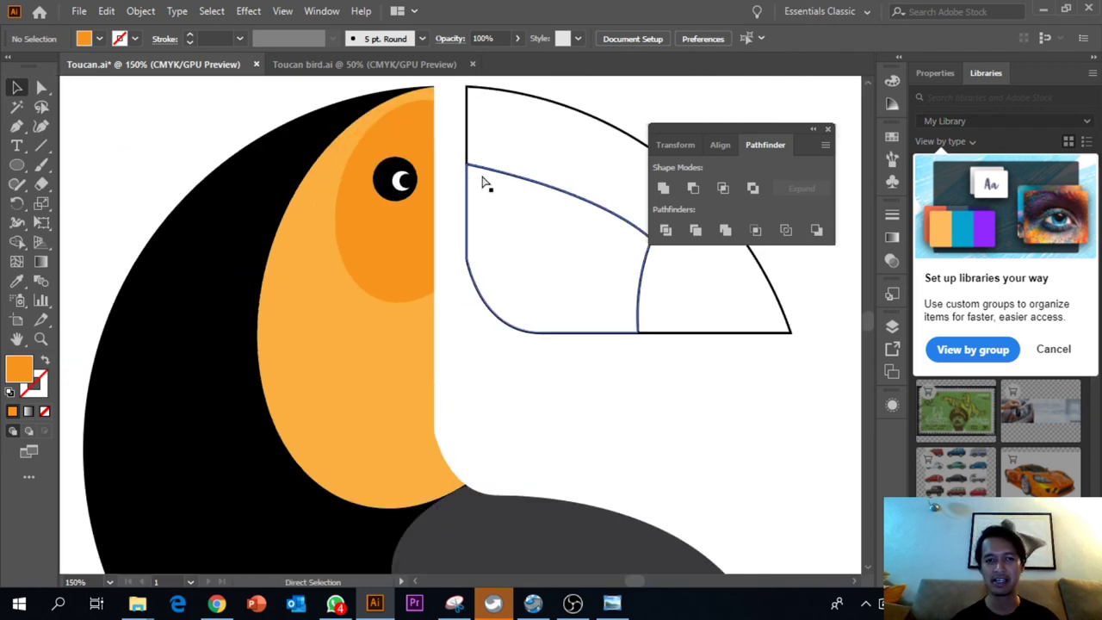
pyautogui.hotkey('ctrl', '-')
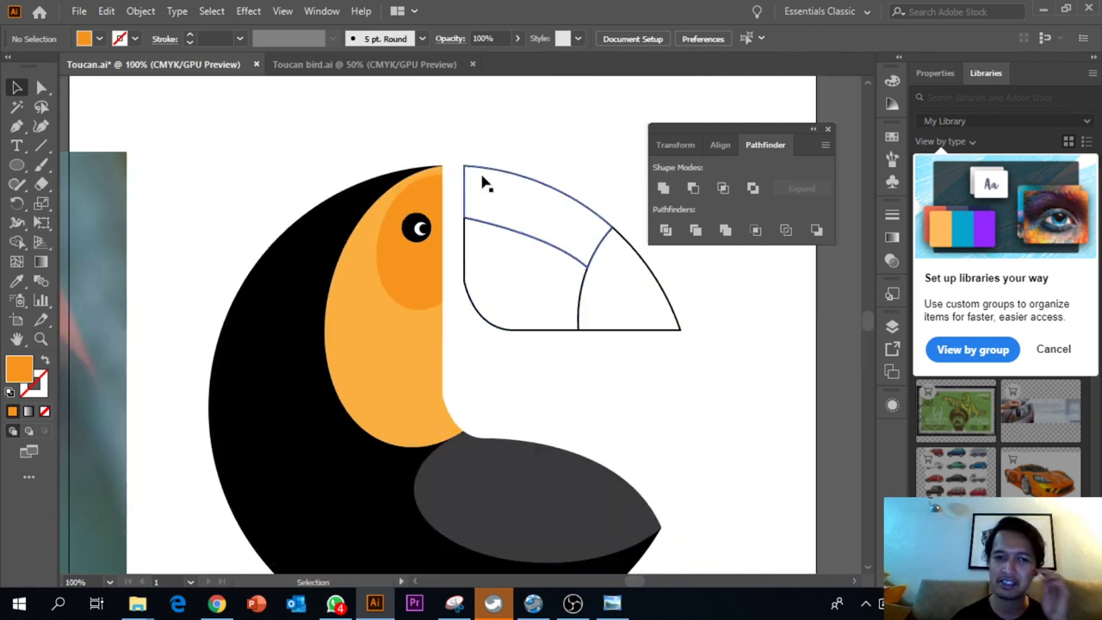
# Fill the lower beak piece orange and the top beak piece teal.
pyautogui.click(636, 319)
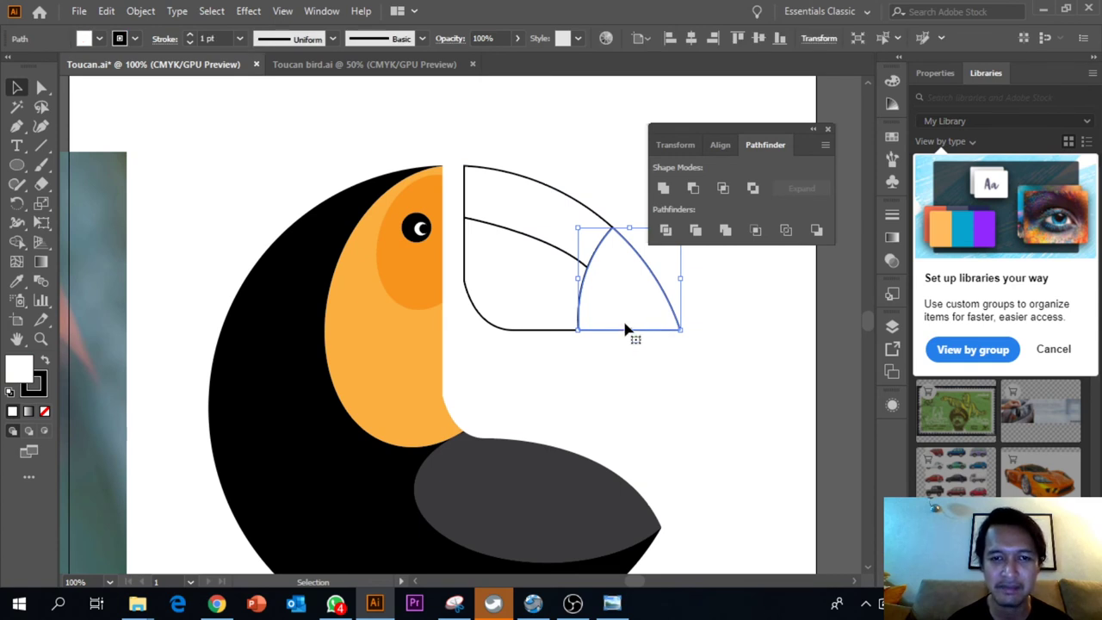
pyautogui.click(174, 295)
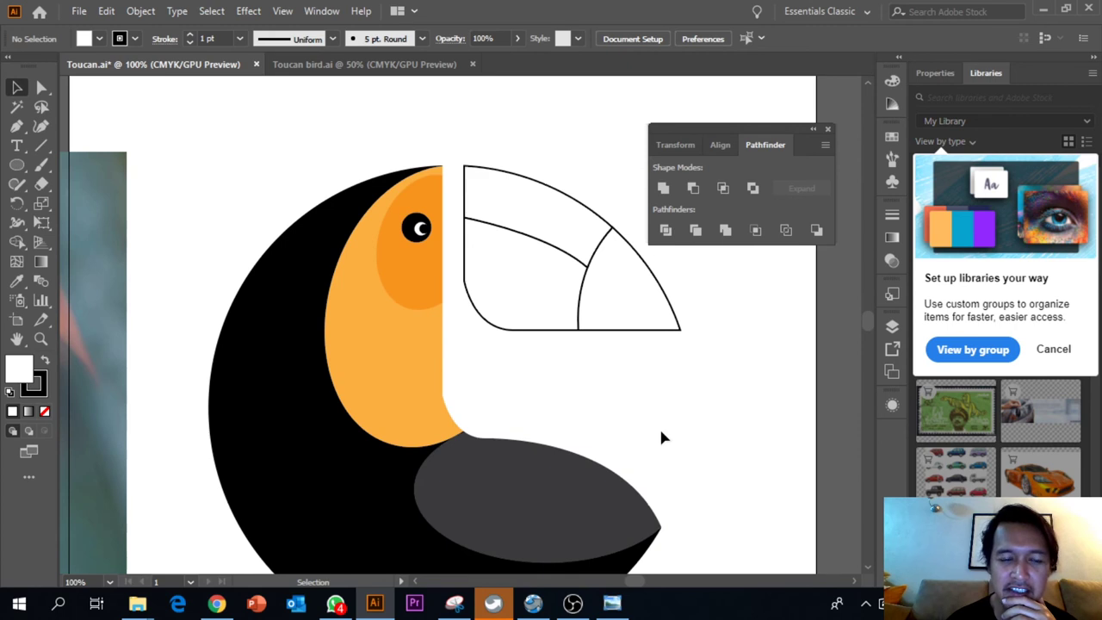
pyautogui.click(623, 301)
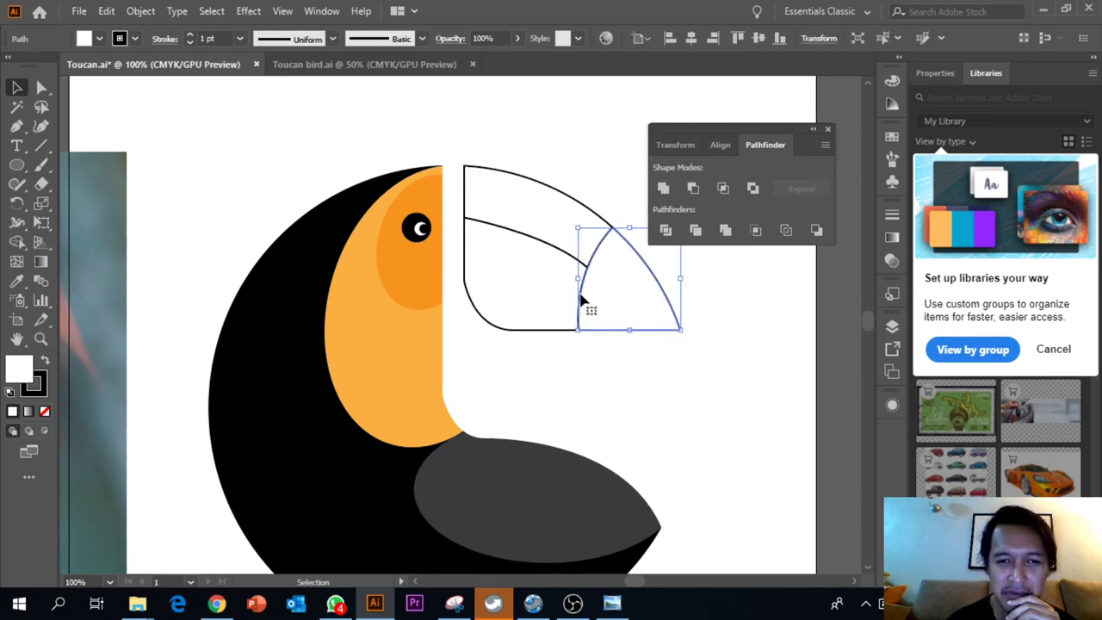
pyautogui.click(524, 298)
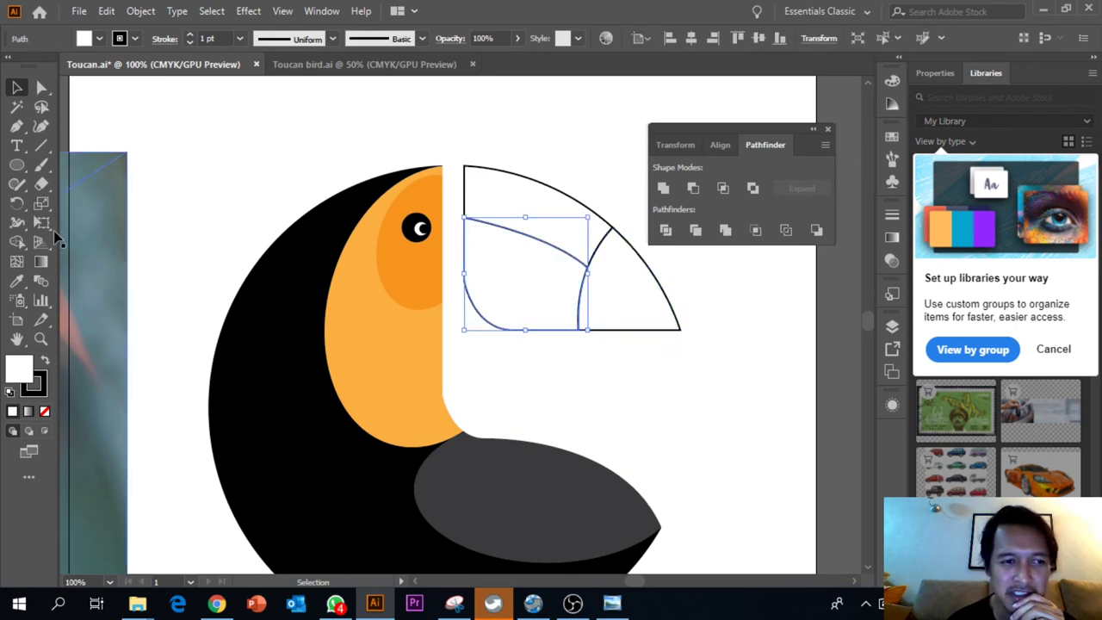
pyautogui.click(98, 38)
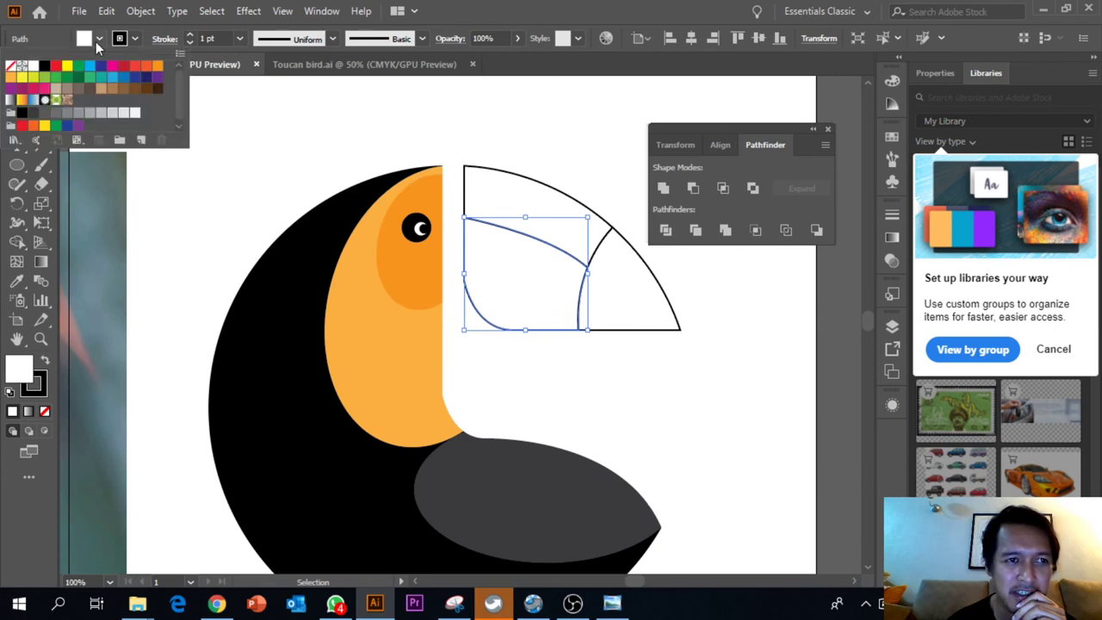
pyautogui.click(151, 66)
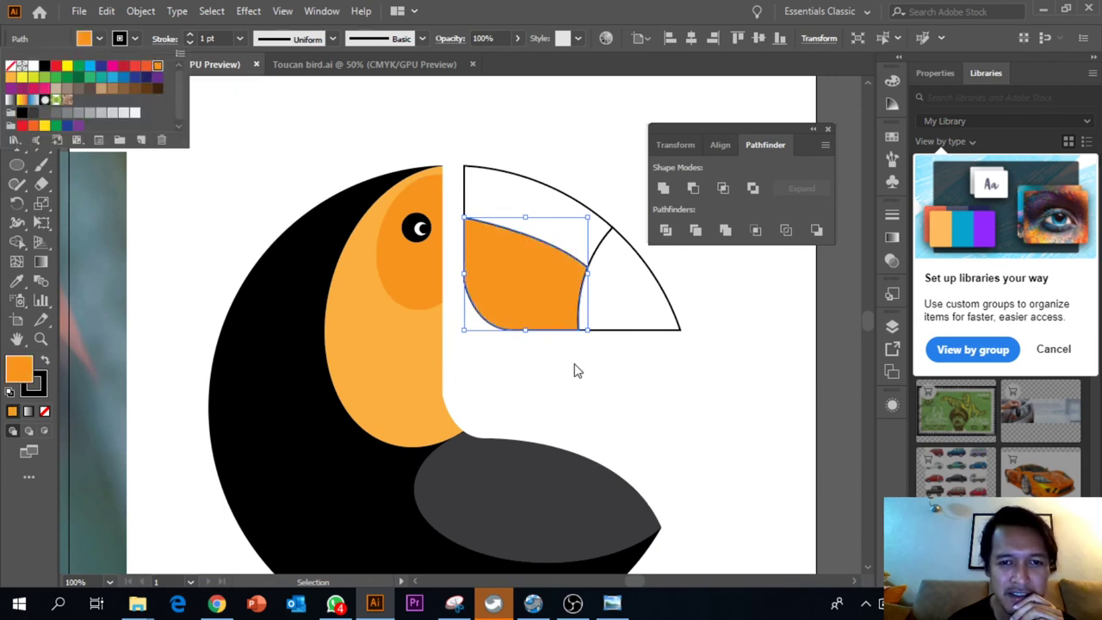
pyautogui.click(647, 395)
pyautogui.click(563, 207)
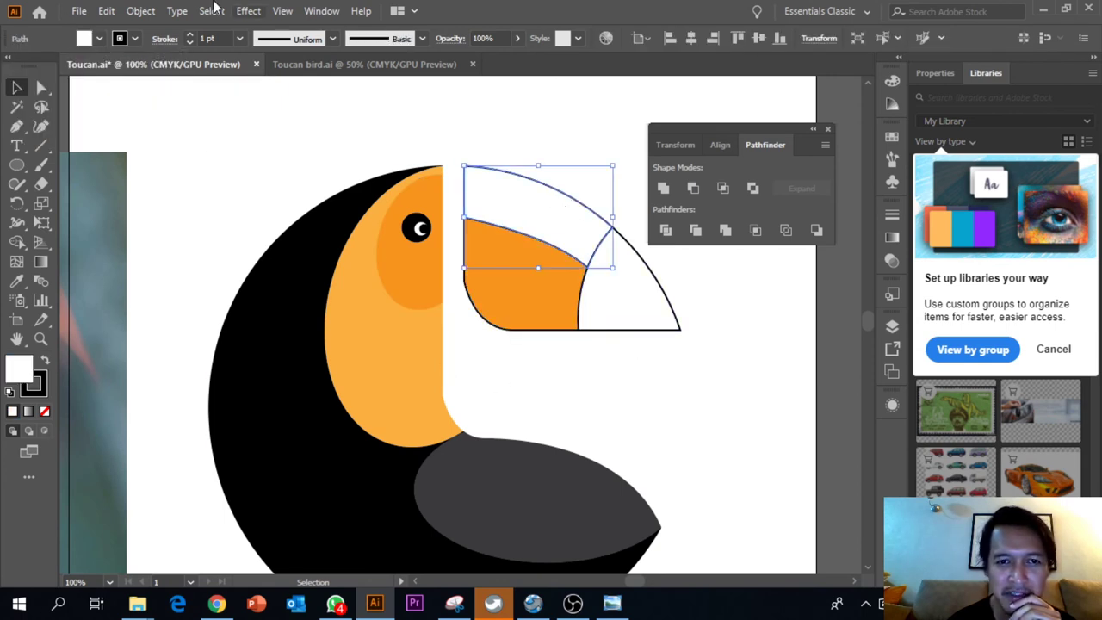
pyautogui.click(104, 40)
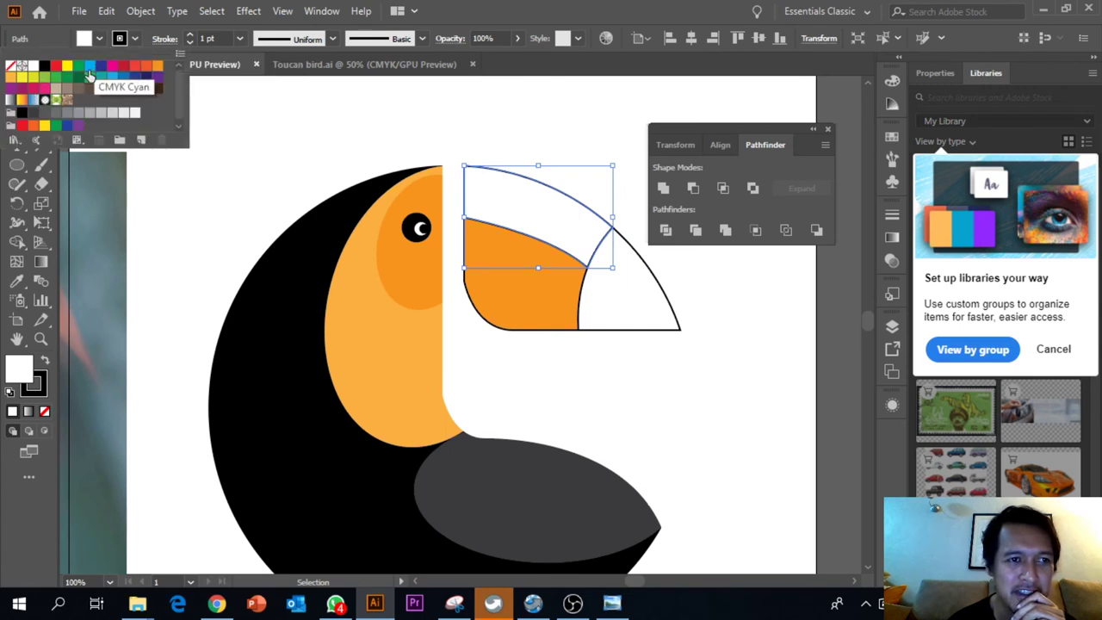
pyautogui.click(101, 78)
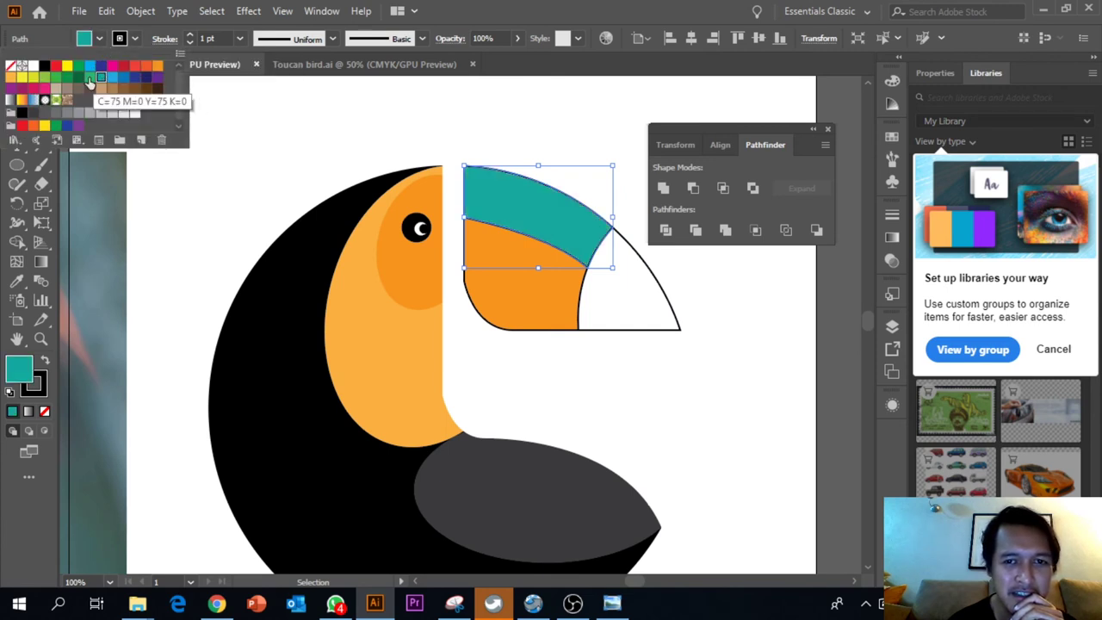
pyautogui.click(573, 412)
pyautogui.click(634, 396)
# Fill the beak tip piece dark grey.
pyautogui.click(628, 327)
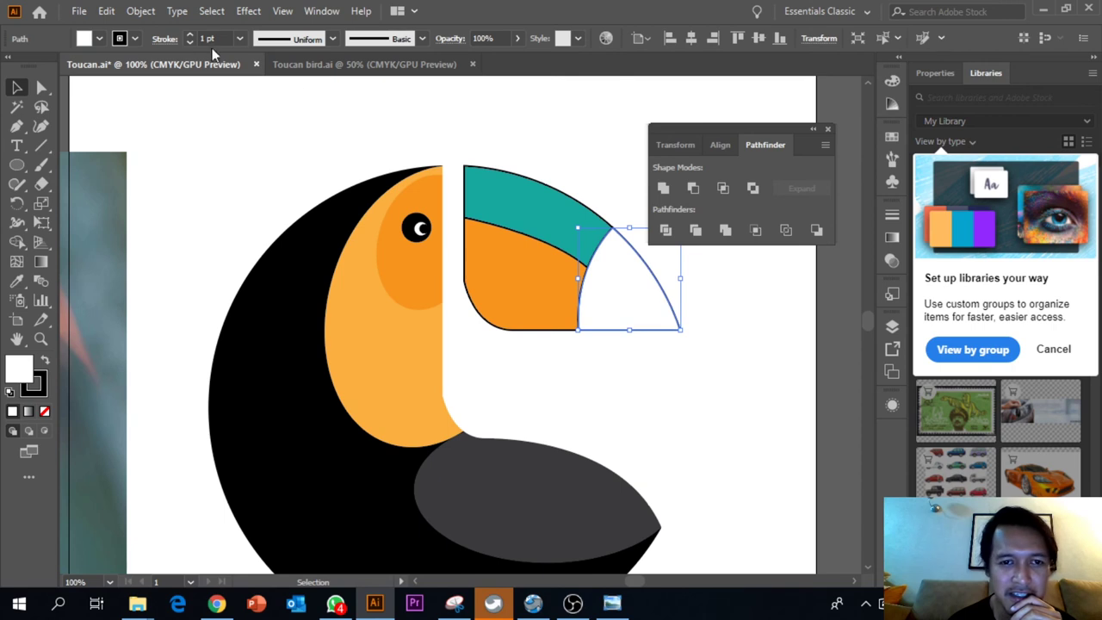
pyautogui.click(100, 39)
pyautogui.click(23, 113)
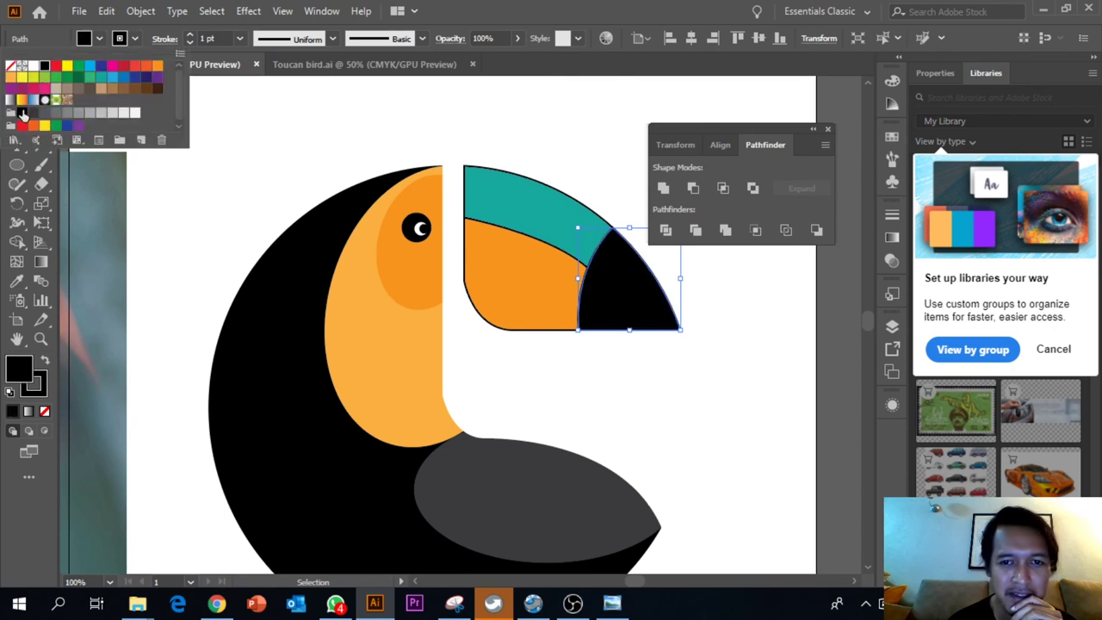
pyautogui.click(33, 114)
pyautogui.click(37, 118)
pyautogui.click(35, 116)
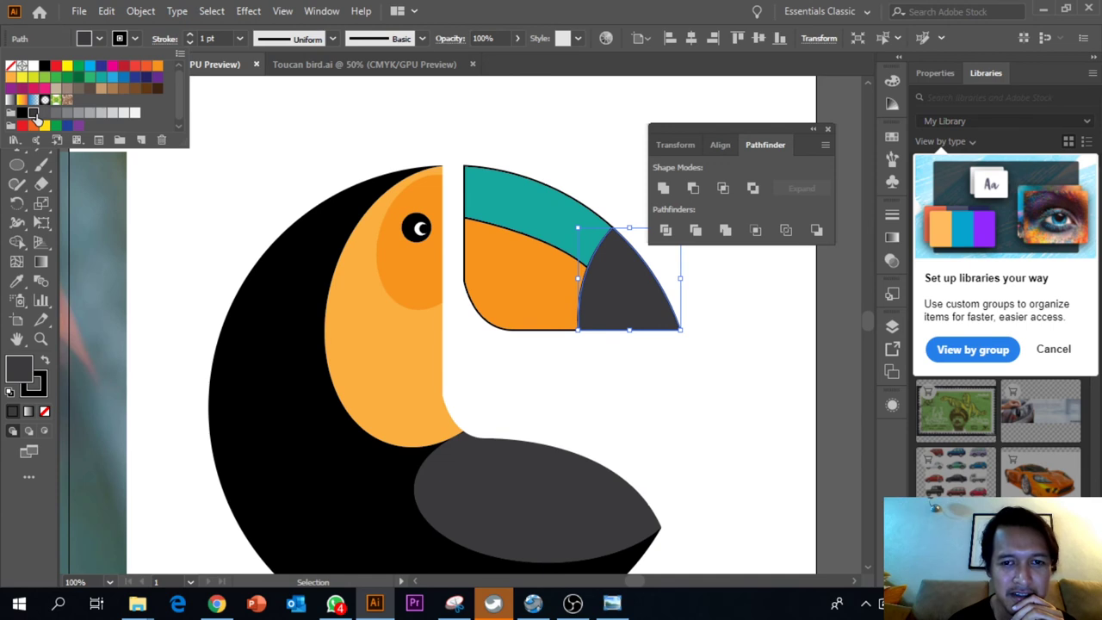
pyautogui.click(749, 426)
# Remove the black outlines from all three beak pieces.
pyautogui.moveTo(708, 413); pyautogui.dragTo(524, 207)
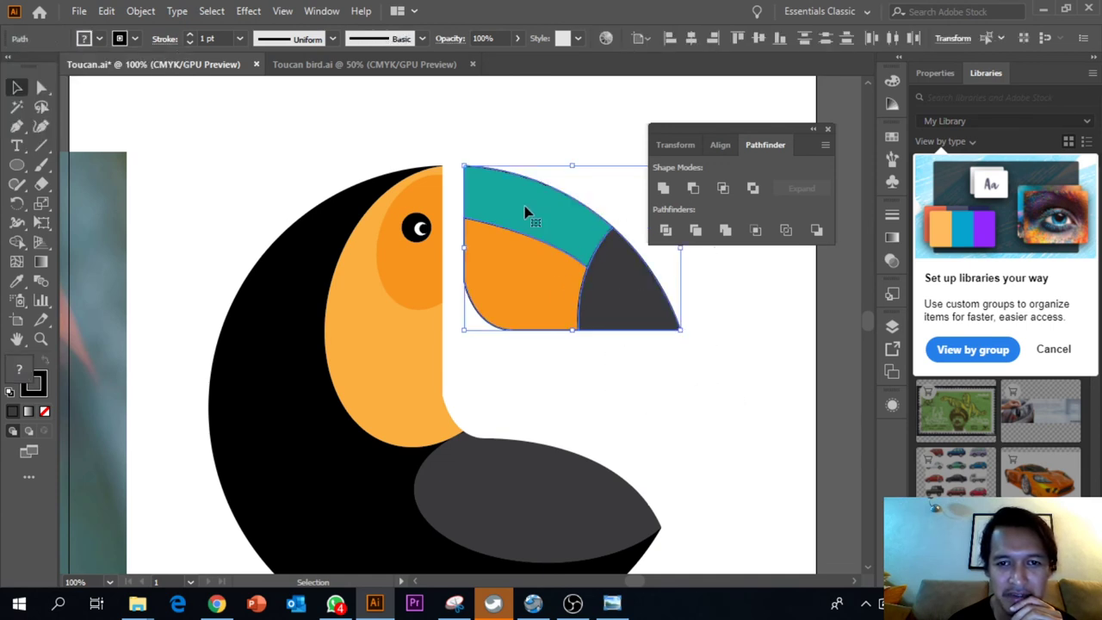
pyautogui.click(134, 41)
pyautogui.click(11, 67)
pyautogui.click(593, 389)
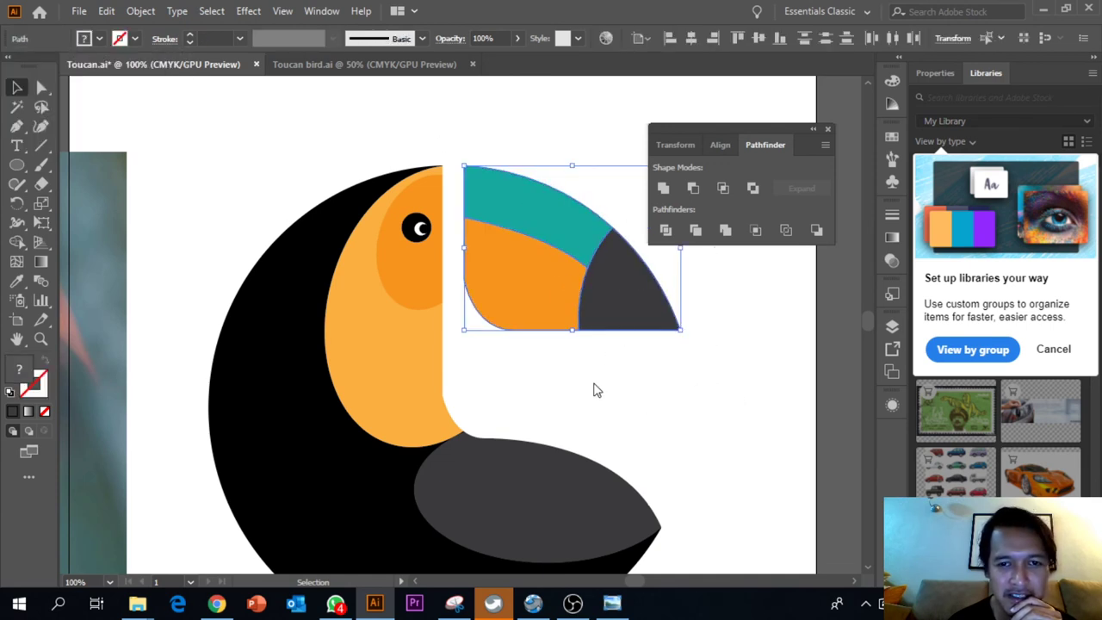
pyautogui.click(593, 389)
pyautogui.scroll(1, 593, 390)
pyautogui.scroll(-2, 593, 389)
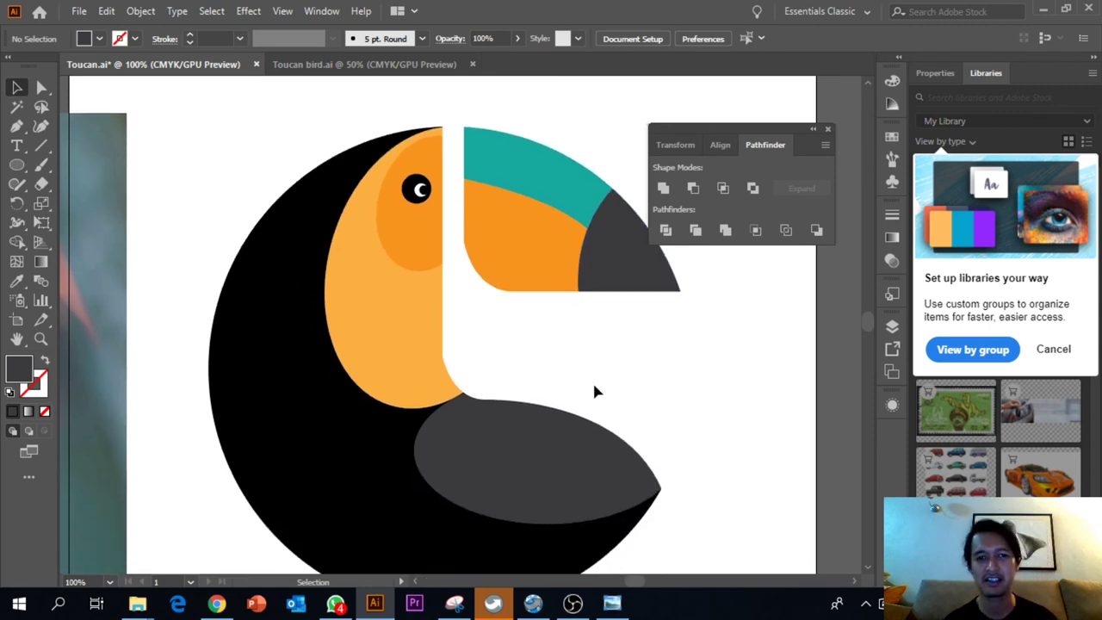
# Drag the reference toucan photo further left, away from the artboard.
pyautogui.hotkey('ctrl', '-')
pyautogui.hotkey('ctrl', '-')
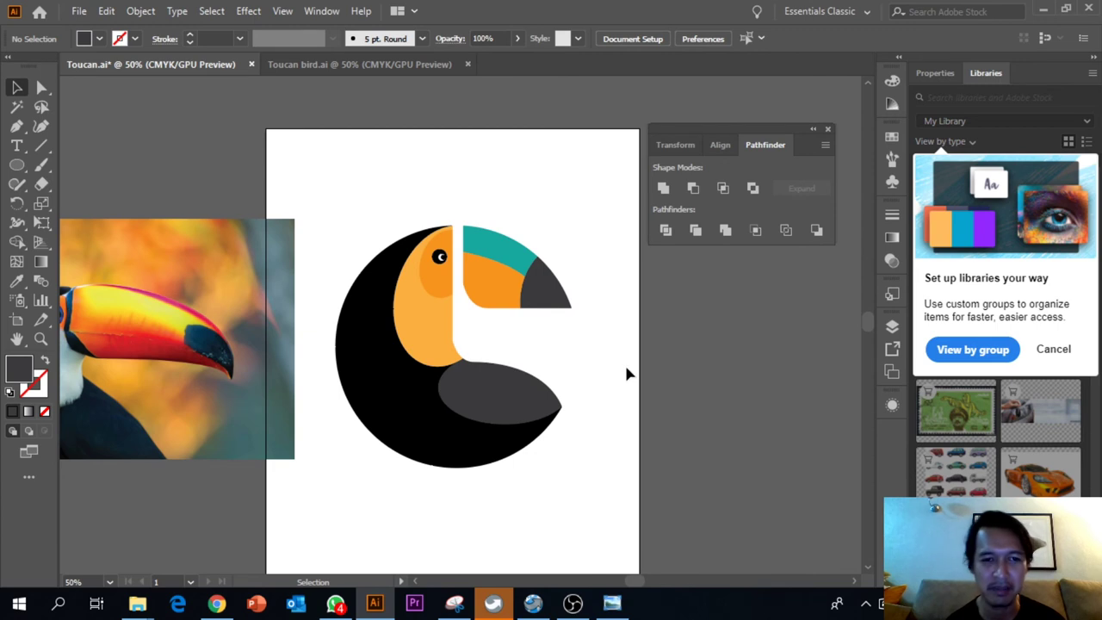
pyautogui.moveTo(561, 450); pyautogui.dragTo(656, 350)
pyautogui.moveTo(303, 368); pyautogui.dragTo(125, 388)
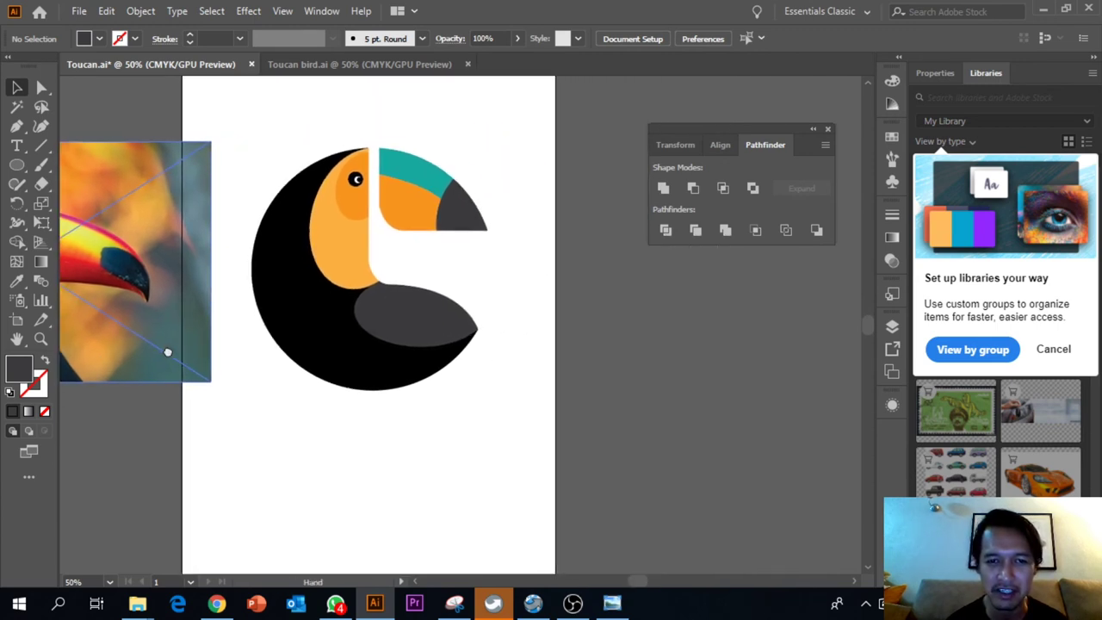
pyautogui.moveTo(158, 327); pyautogui.dragTo(84, 329)
pyautogui.click(380, 436)
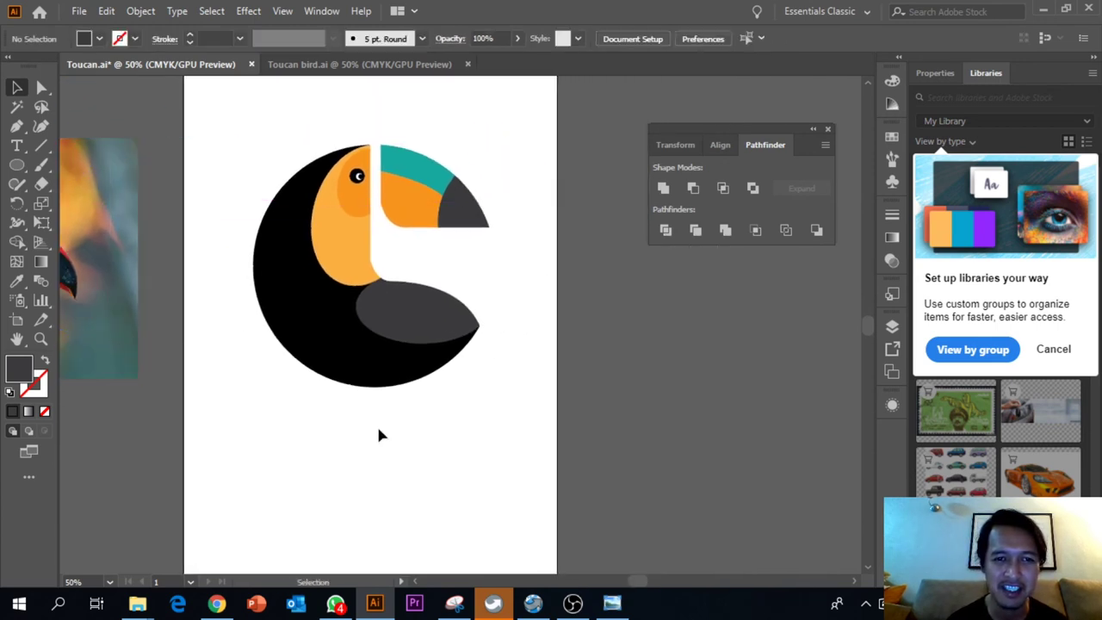
pyautogui.moveTo(370, 433); pyautogui.dragTo(401, 451)
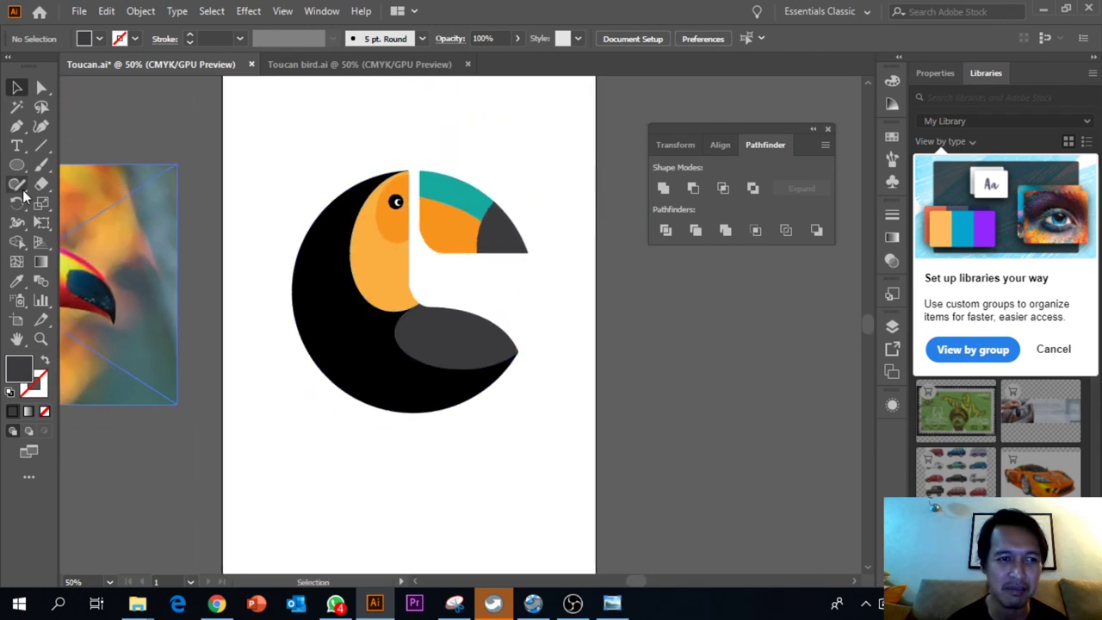
pyautogui.scroll(-3, 292, 440)
pyautogui.press('t')
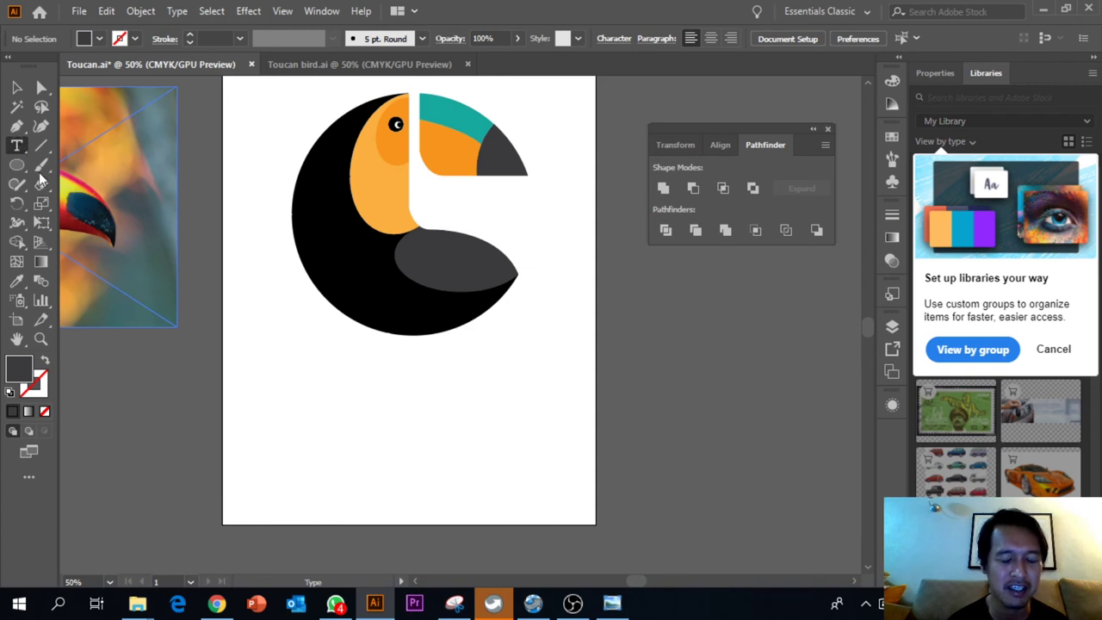
# Create a text frame below the toucan with the 'Toucan Bird' caption and resize it.
pyautogui.moveTo(15, 151); pyautogui.dragTo(49, 151)
pyautogui.moveTo(251, 379); pyautogui.dragTo(600, 447)
pyautogui.write('lo')
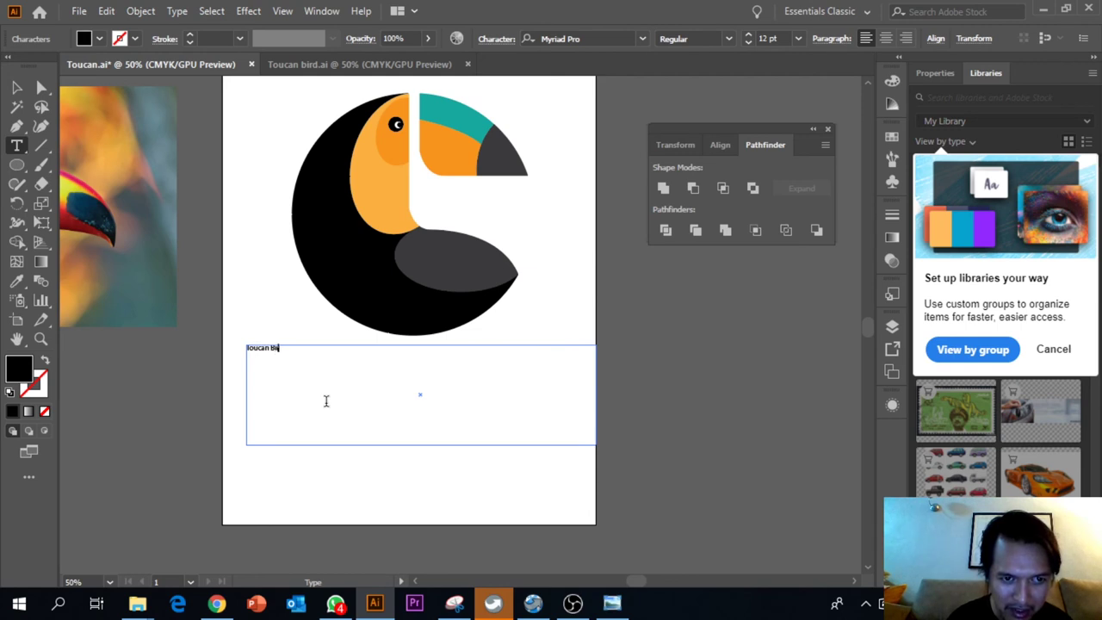
pyautogui.click(16, 87)
pyautogui.moveTo(247, 394); pyautogui.dragTo(222, 394)
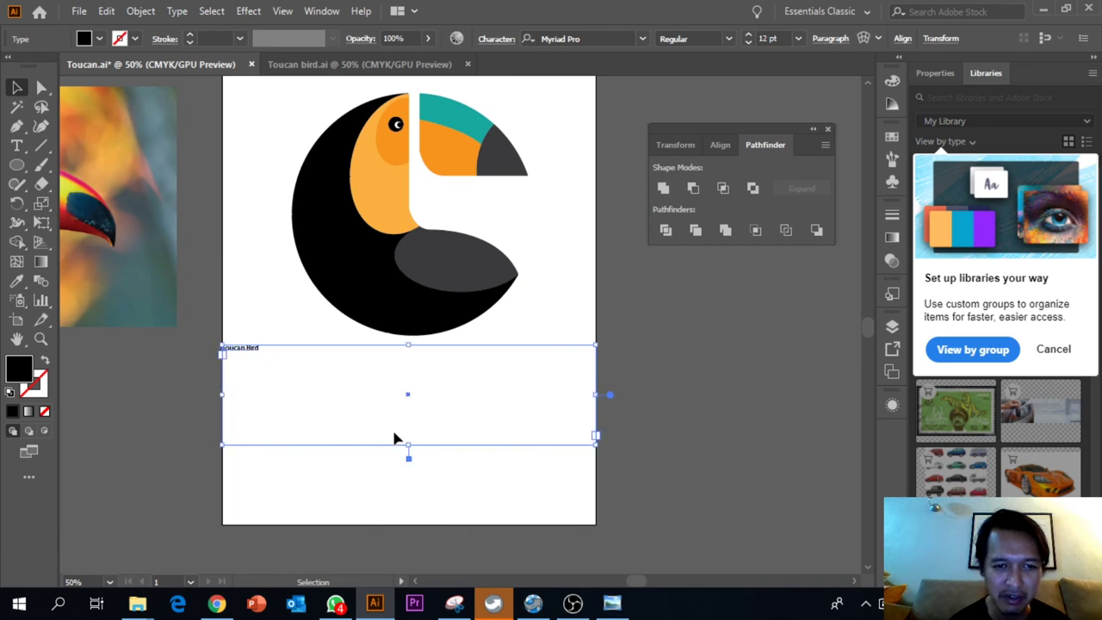
pyautogui.moveTo(408, 445); pyautogui.dragTo(410, 385)
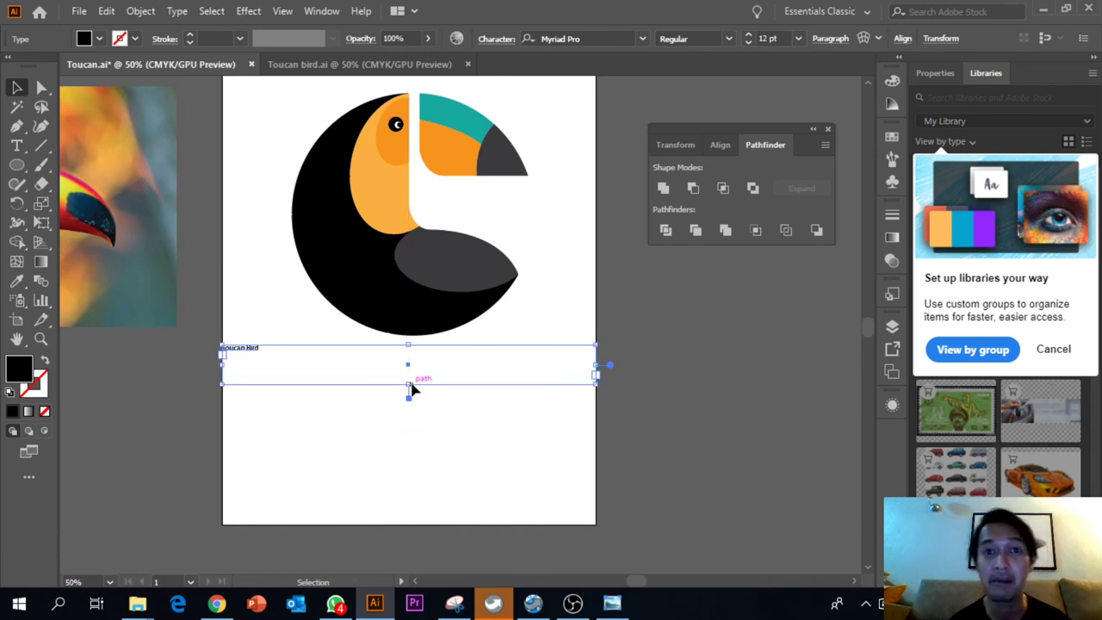
# Centre-align the 'Toucan Bird' caption in the Paragraph panel.
pyautogui.moveTo(17, 146); pyautogui.dragTo(54, 149)
pyautogui.click(246, 345)
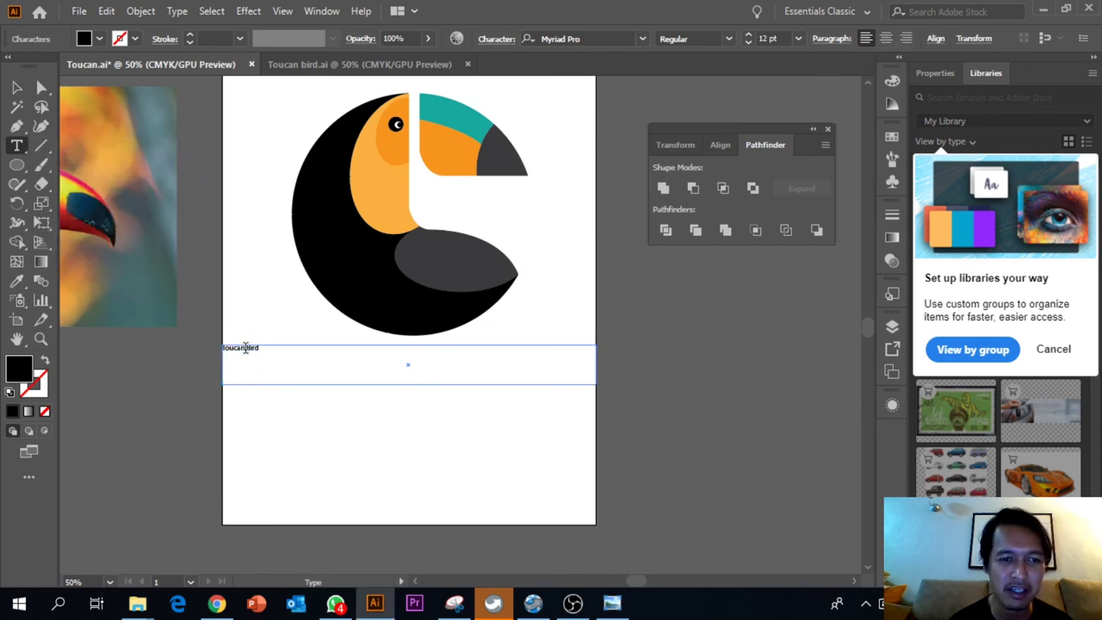
pyautogui.moveTo(263, 350); pyautogui.dragTo(204, 348)
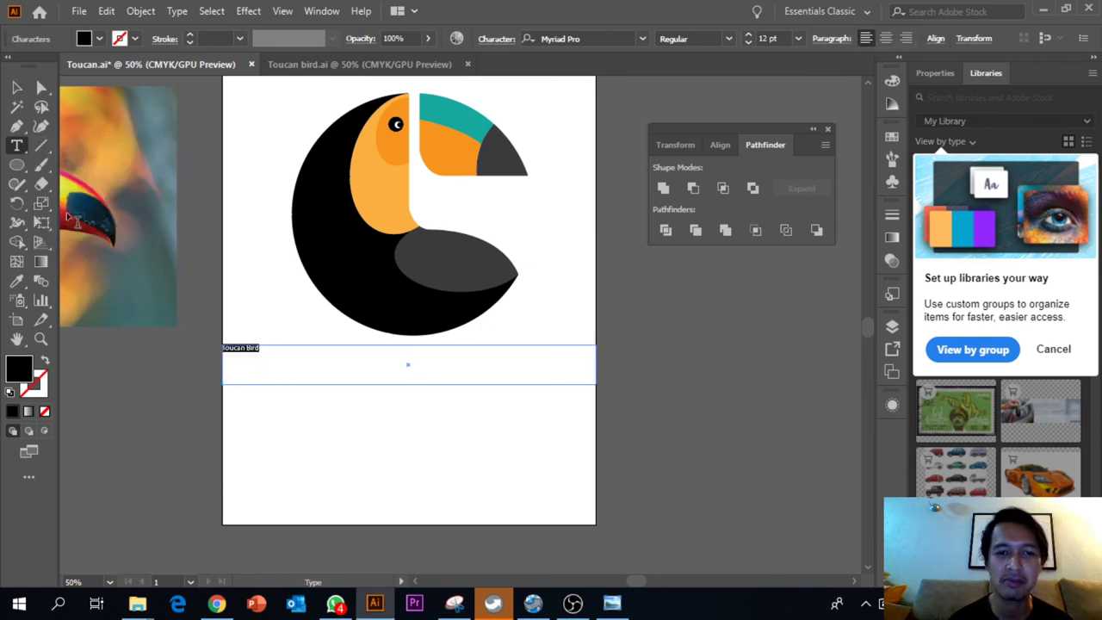
pyautogui.click(22, 87)
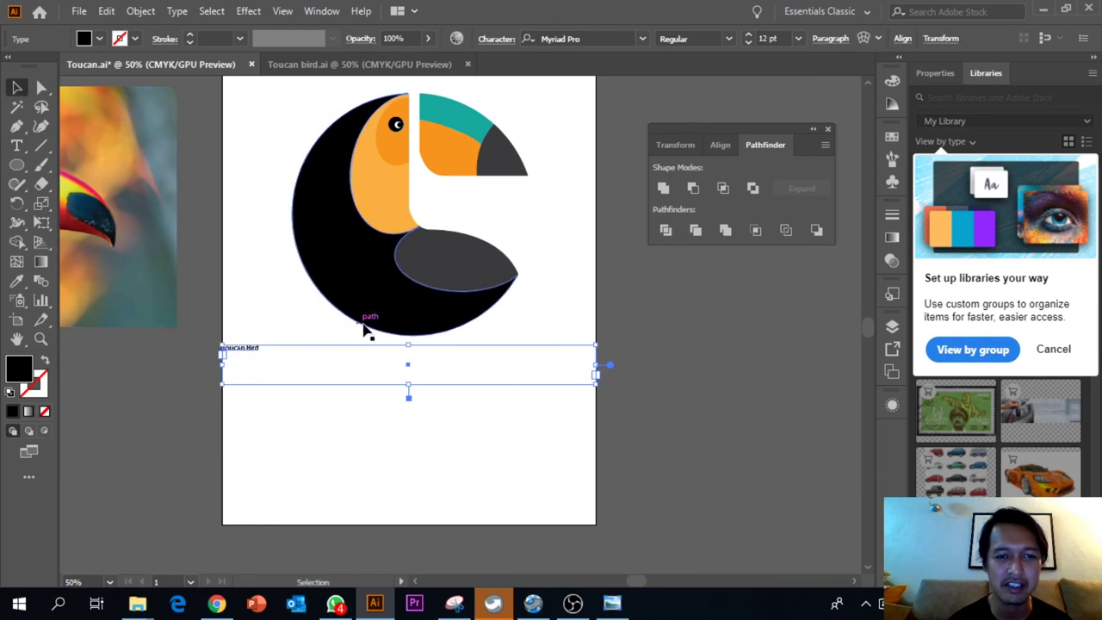
pyautogui.click(831, 40)
pyautogui.click(701, 67)
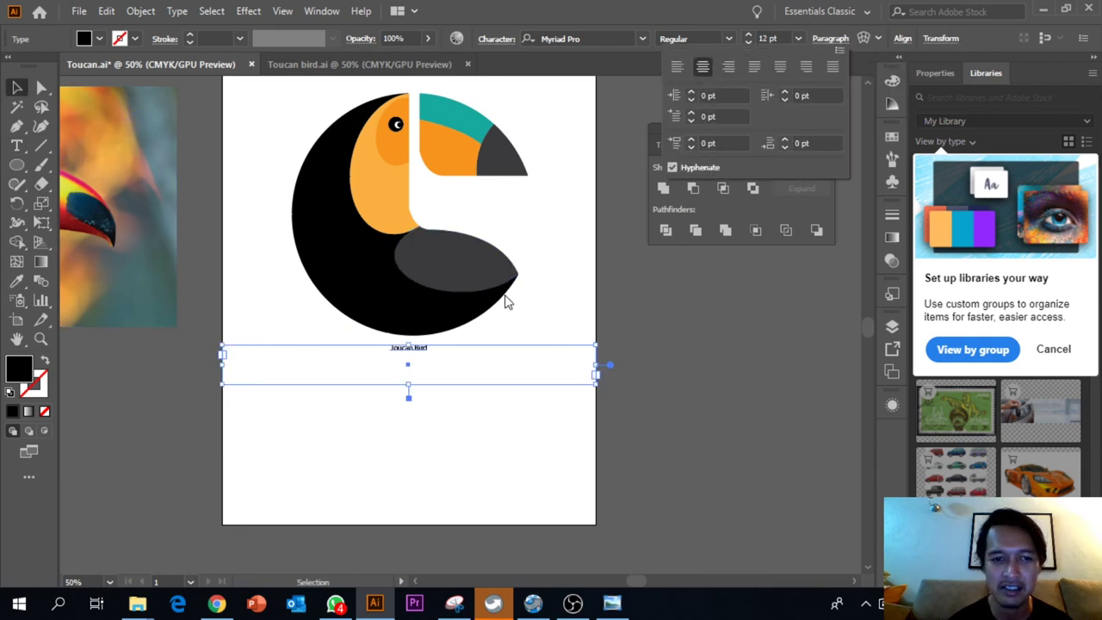
pyautogui.click(429, 369)
pyautogui.click(429, 369)
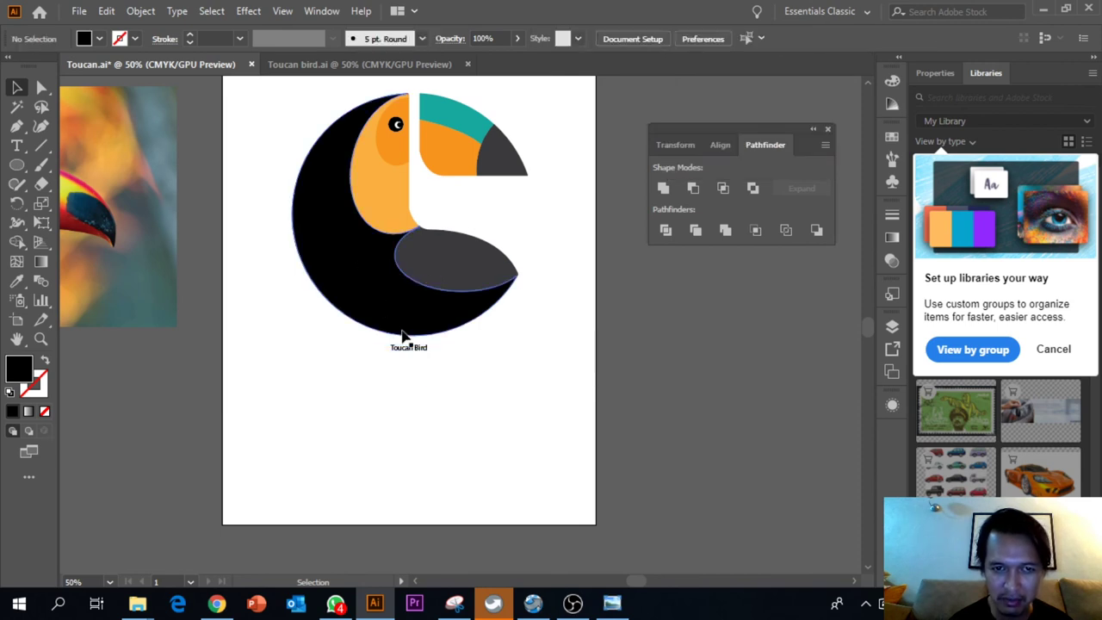
pyautogui.click(414, 351)
pyautogui.doubleClick(412, 349)
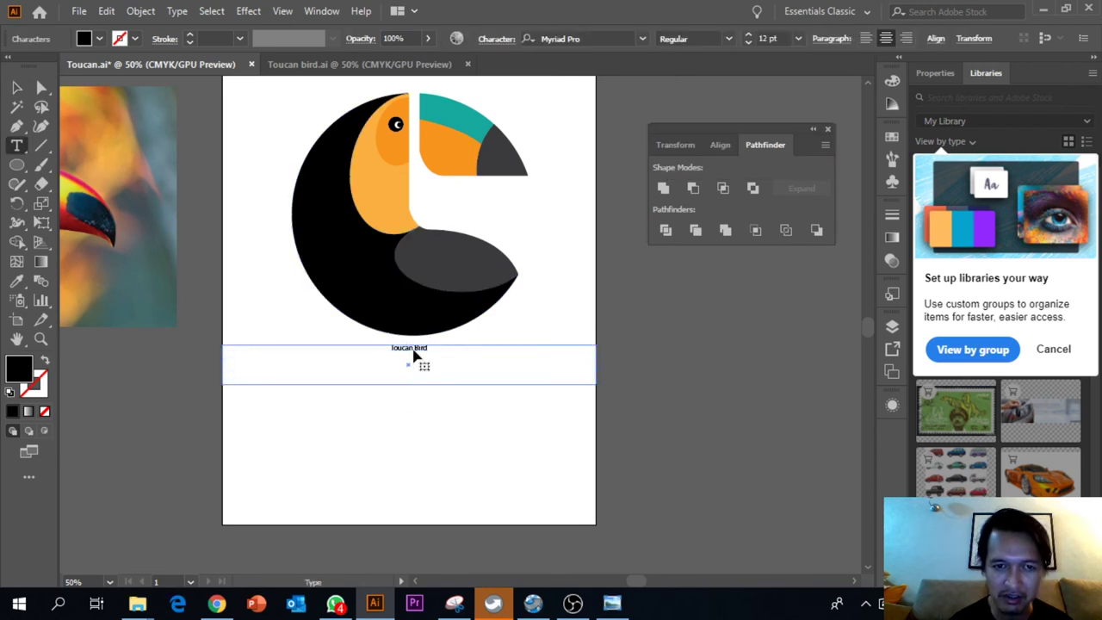
# Set the 'Toucan Bird' title's font to Myriad Variable Concept, Bold Condensed style.
pyautogui.tripleClick(411, 347)
pyautogui.click(412, 347)
pyautogui.moveTo(392, 347); pyautogui.dragTo(360, 344)
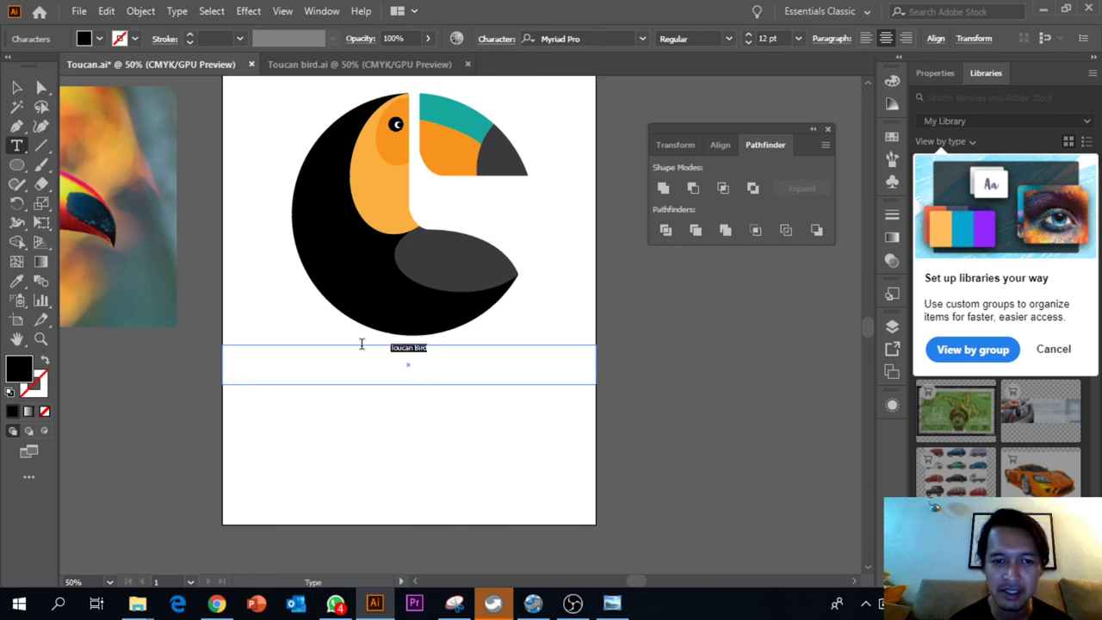
pyautogui.click(643, 40)
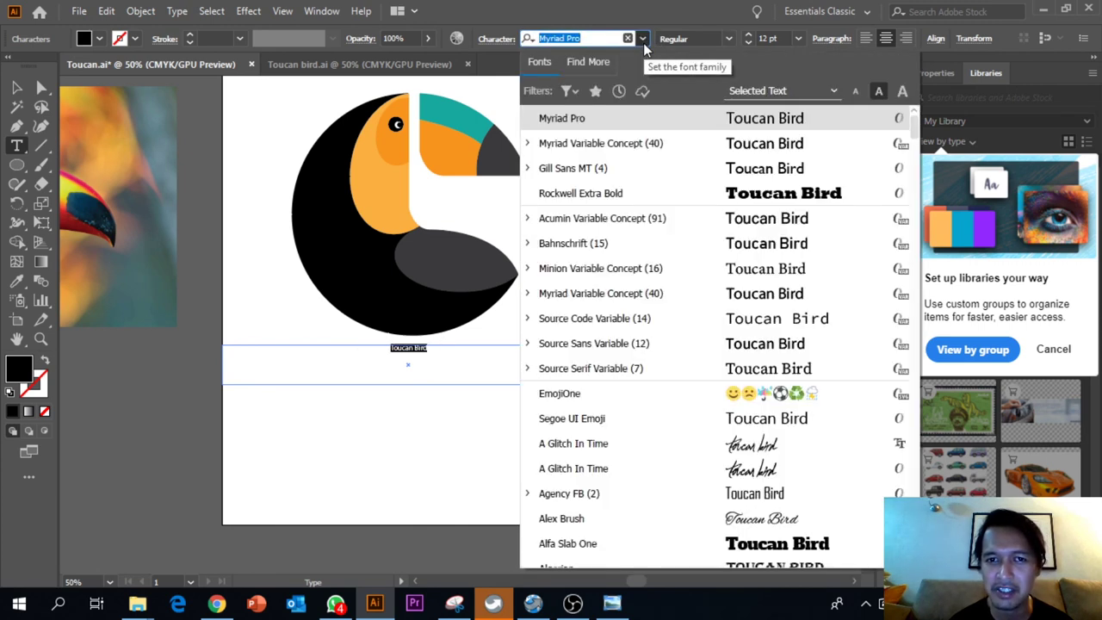
pyautogui.click(622, 145)
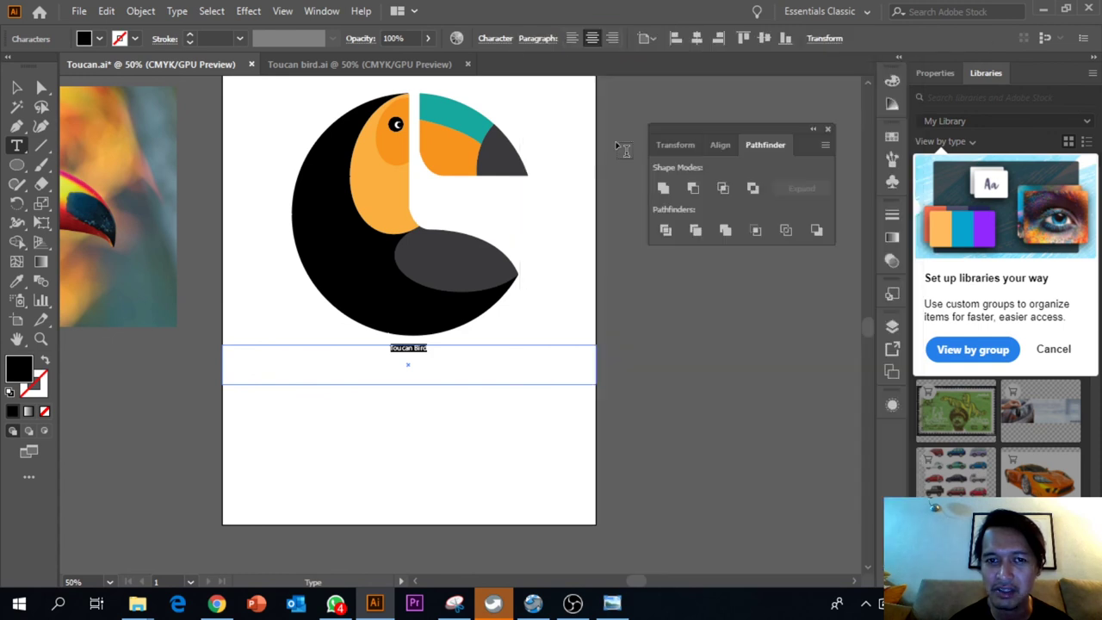
pyautogui.click(501, 39)
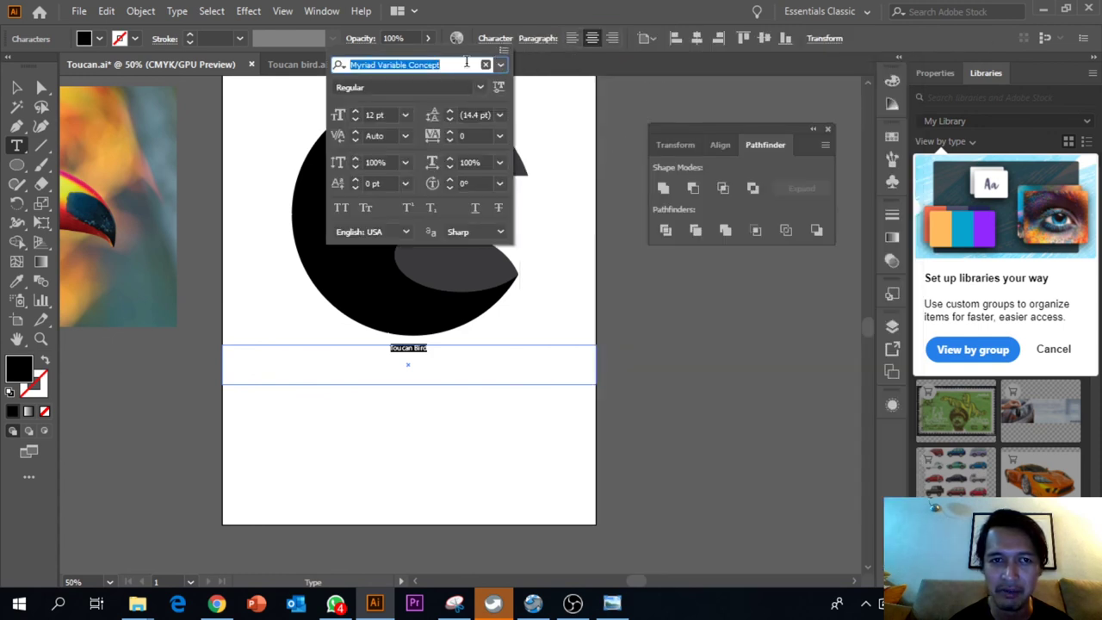
pyautogui.click(479, 88)
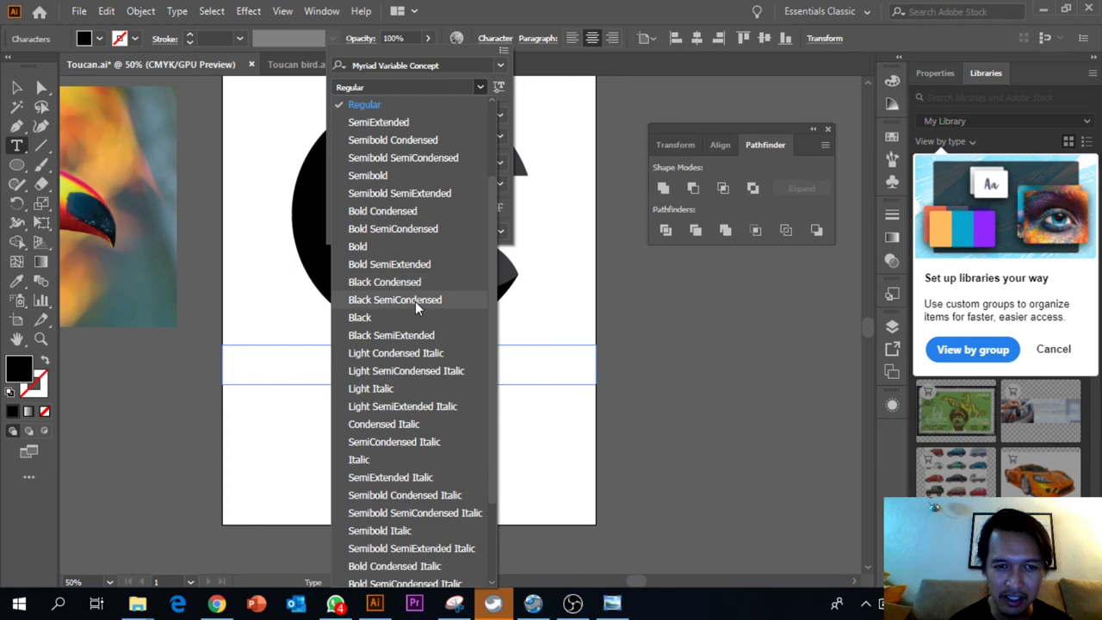
pyautogui.click(407, 213)
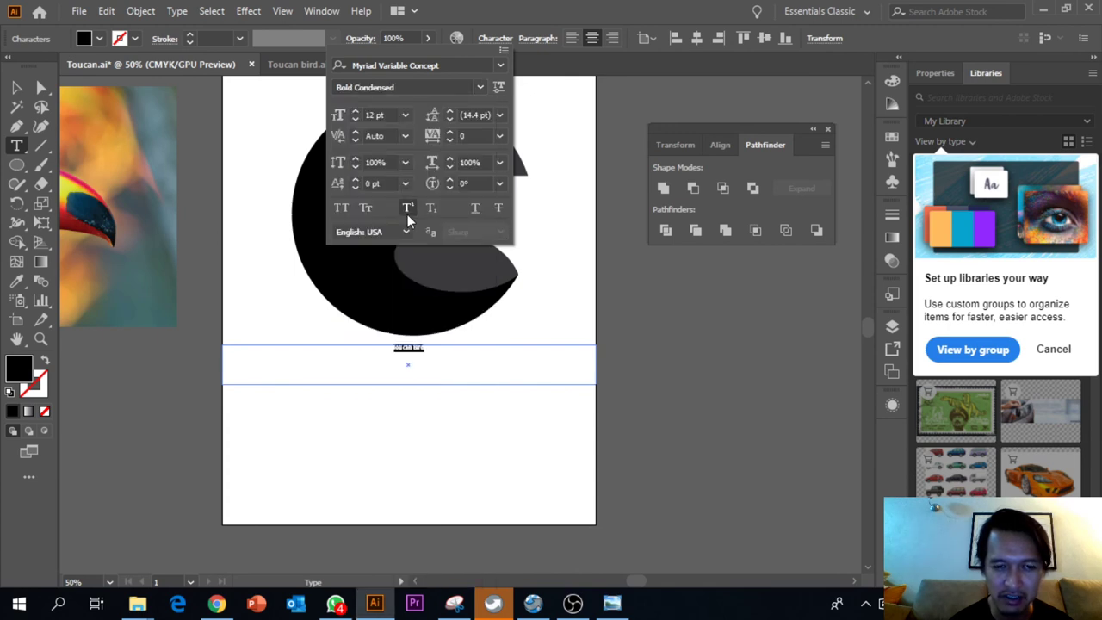
pyautogui.press('Escape')
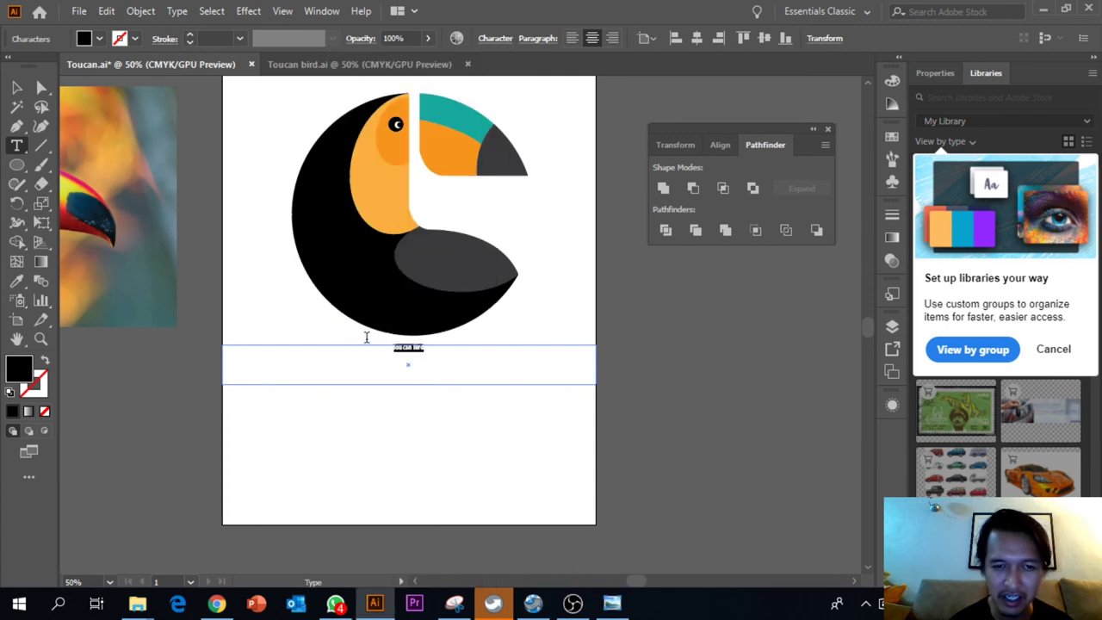
# Raise the 'Toucan Bird' title from 12 pt to 90 pt and nudge it down.
pyautogui.click(493, 38)
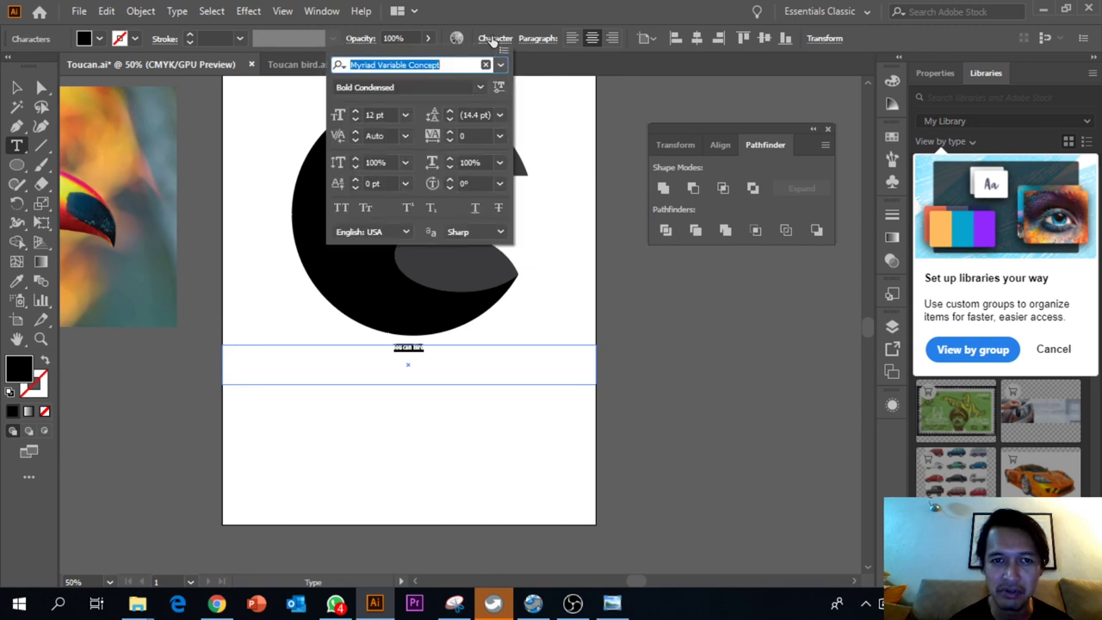
pyautogui.click(385, 115)
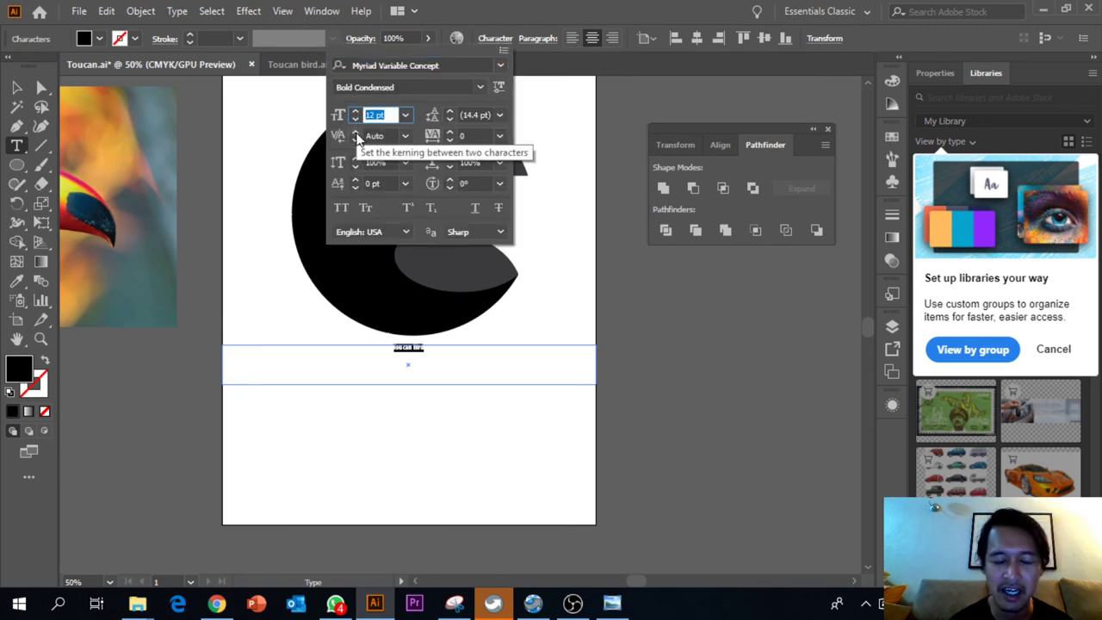
pyautogui.press('Up')
pyautogui.press('Up')
pyautogui.press('Up')
pyautogui.press('Up')
pyautogui.press('Up')
pyautogui.press('Up')
pyautogui.press('Up')
pyautogui.press('Up')
pyautogui.press('Up')
pyautogui.press('Up')
pyautogui.press('Up')
pyautogui.press('Up')
pyautogui.press('Up')
pyautogui.press('Up')
pyautogui.press('Up')
pyautogui.press('Up')
pyautogui.press('Up')
pyautogui.press('Up')
pyautogui.press('Up')
pyautogui.press('Up')
pyautogui.press('Up')
pyautogui.press('Up')
pyautogui.press('Up')
pyautogui.press('Up')
pyautogui.press('Up')
pyautogui.press('Up')
pyautogui.press('Up')
pyautogui.press('Up')
pyautogui.press('Up')
pyautogui.press('Up')
pyautogui.press('Up')
pyautogui.press('Up')
pyautogui.press('Up')
pyautogui.press('Up')
pyautogui.press('Up')
pyautogui.press('Up')
pyautogui.press('Up')
pyautogui.press('Up')
pyautogui.press('Up')
pyautogui.press('Up')
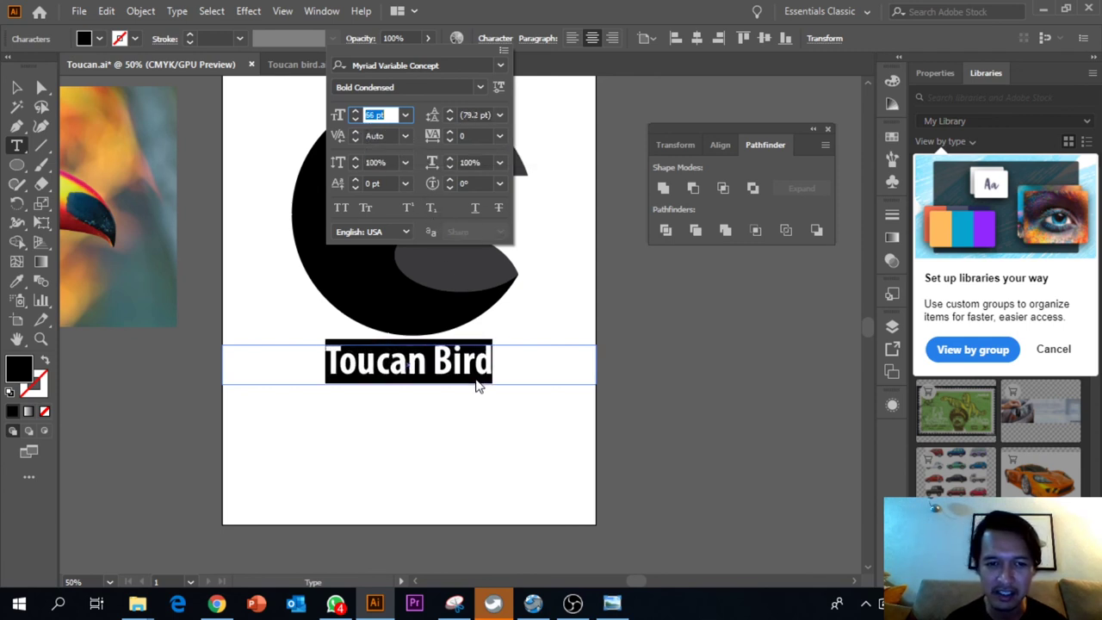
pyautogui.press('Up')
pyautogui.press('Up')
pyautogui.press('Up')
pyautogui.press('Up')
pyautogui.press('Up')
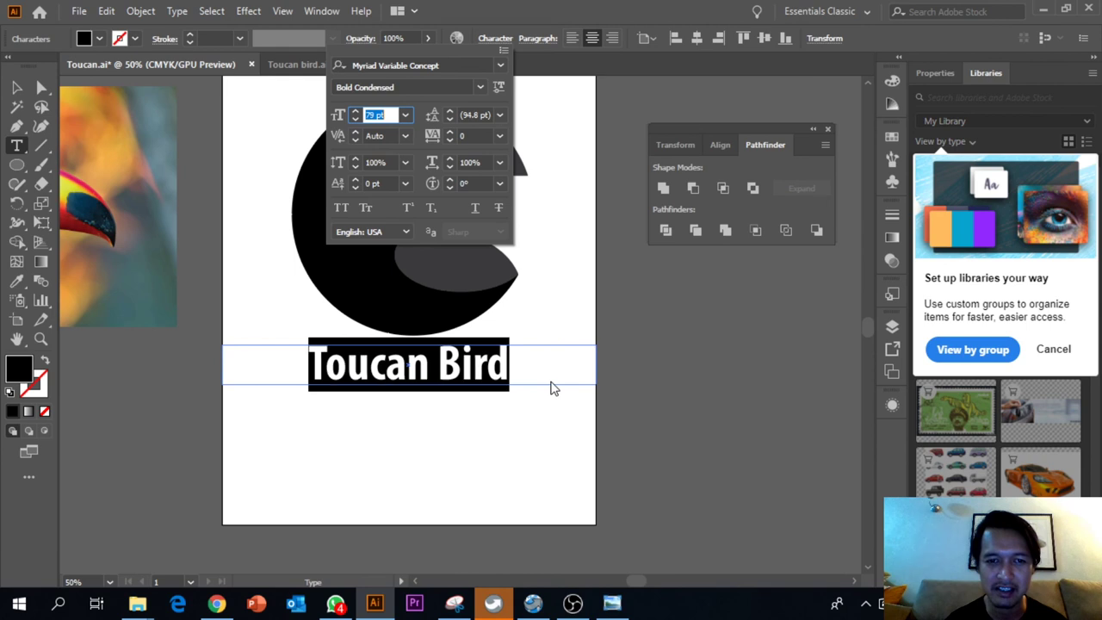
pyautogui.press('Up')
pyautogui.press('Up')
pyautogui.press('Up')
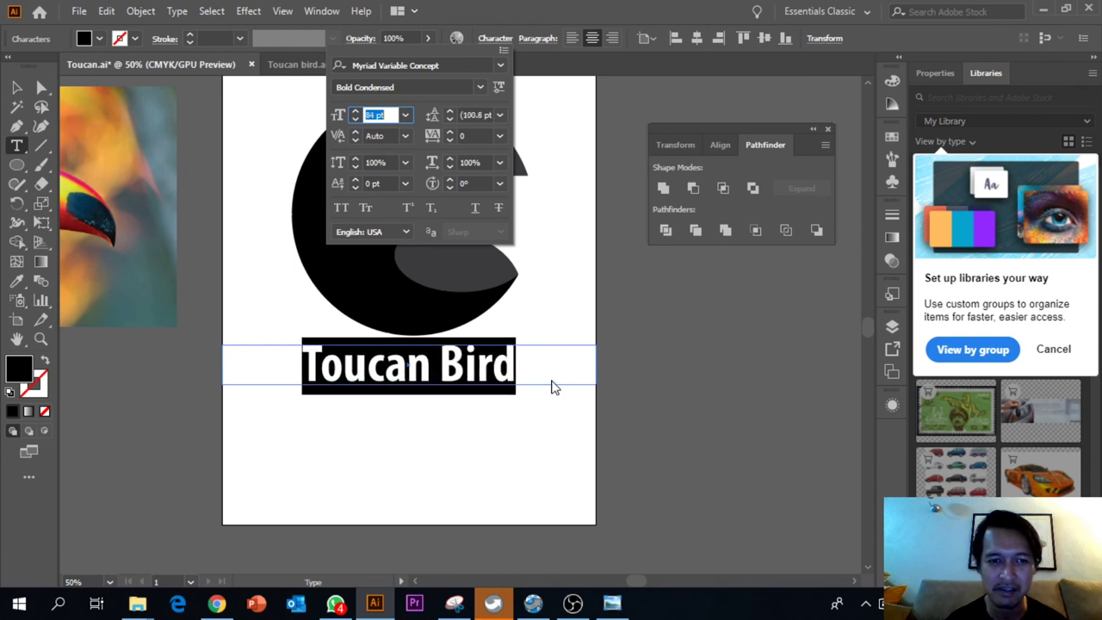
pyautogui.press('Up')
pyautogui.press('Up')
pyautogui.press('Up')
pyautogui.press('Up')
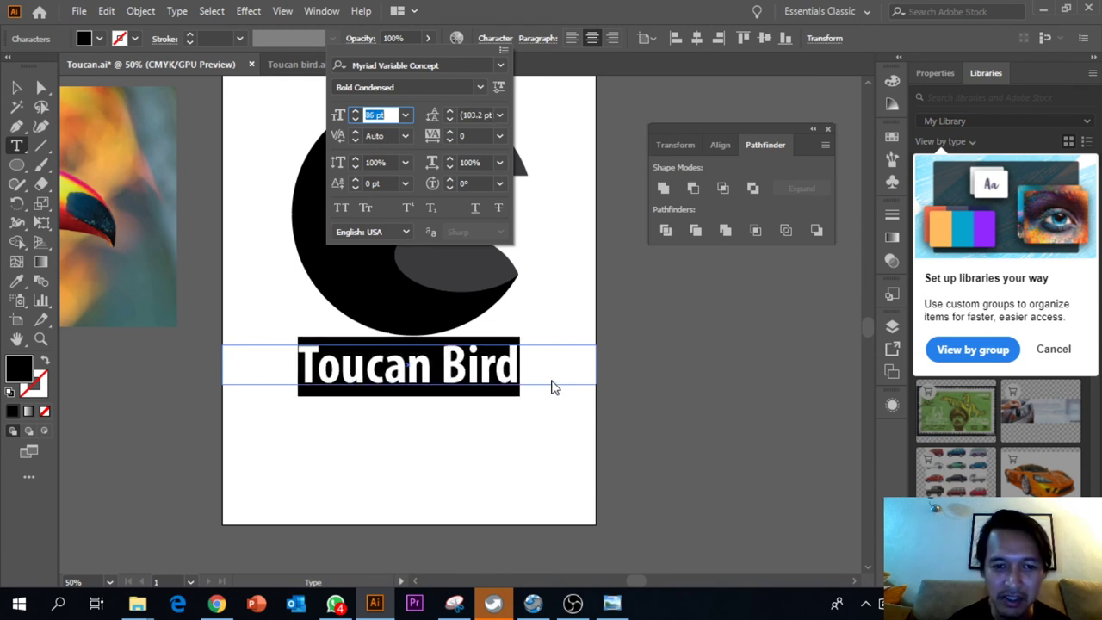
pyautogui.press('Up')
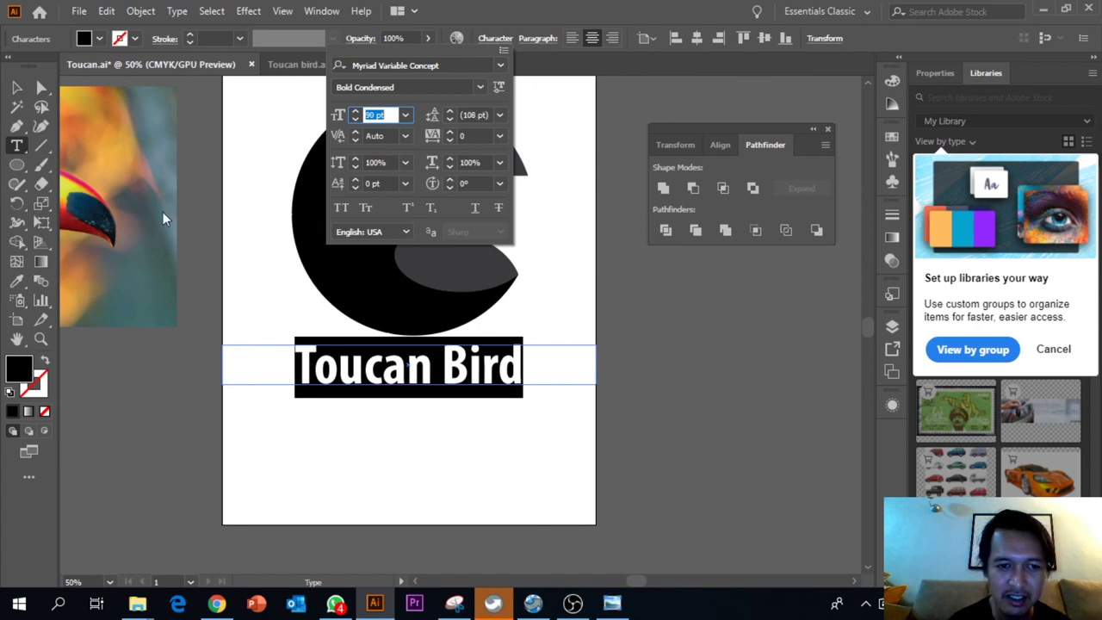
pyautogui.click(17, 87)
pyautogui.hotkey('shift', 'Down')
pyautogui.hotkey('shift', 'Down')
pyautogui.hotkey('shift', 'Down')
pyautogui.hotkey('shift', 'Down')
pyautogui.hotkey('shift', 'Down')
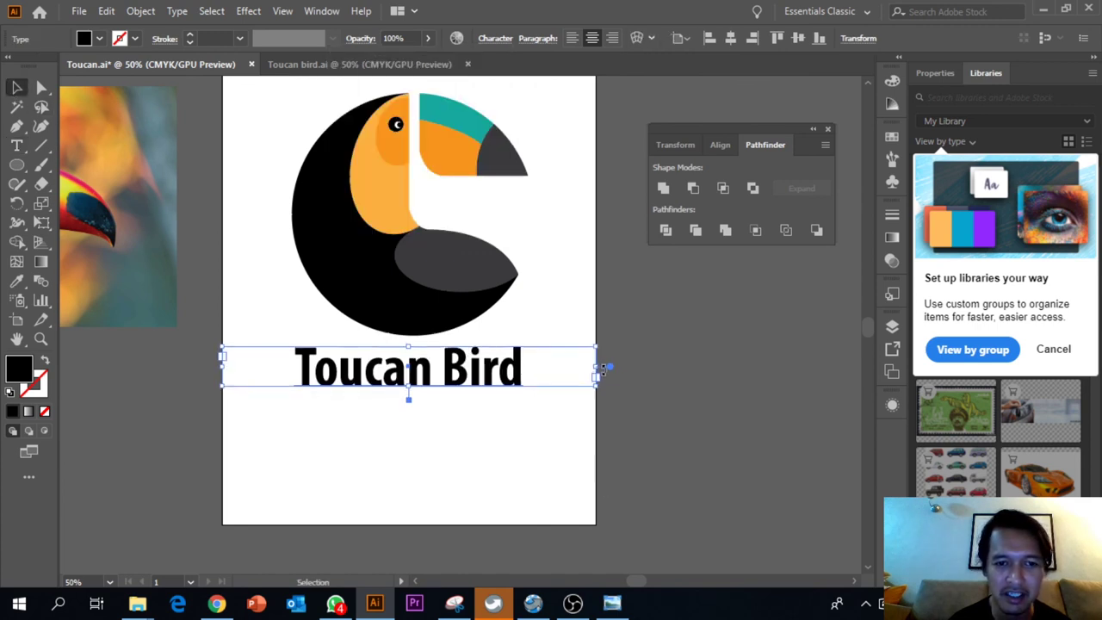
# Fill the 'Toucan Bird' title with the teal swatch.
pyautogui.click(83, 39)
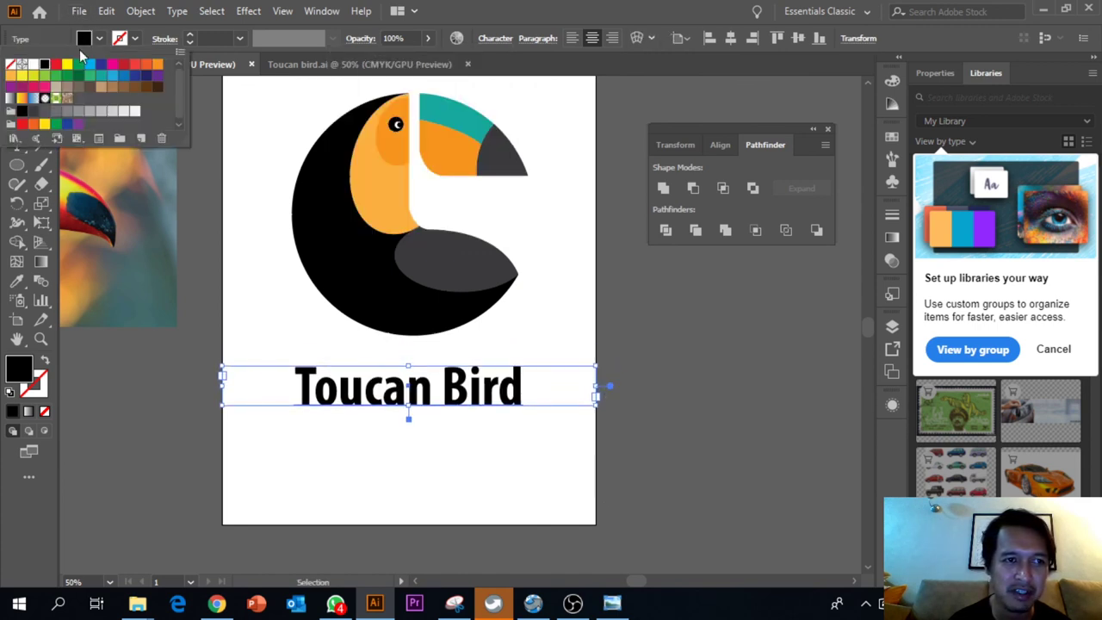
pyautogui.click(99, 77)
pyautogui.click(100, 77)
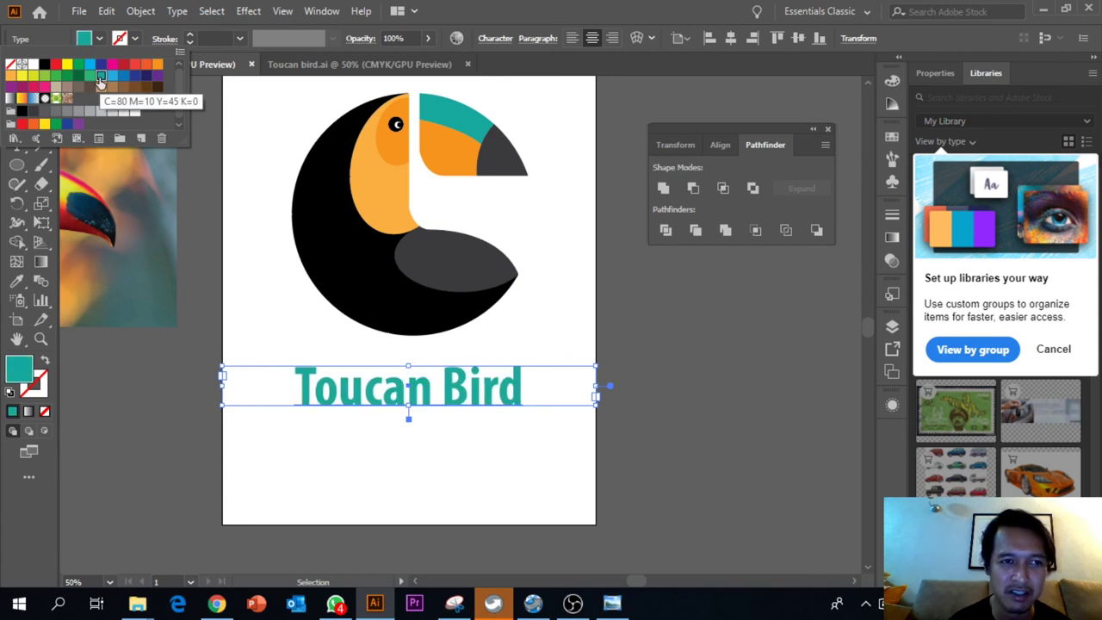
pyautogui.click(112, 76)
pyautogui.click(101, 75)
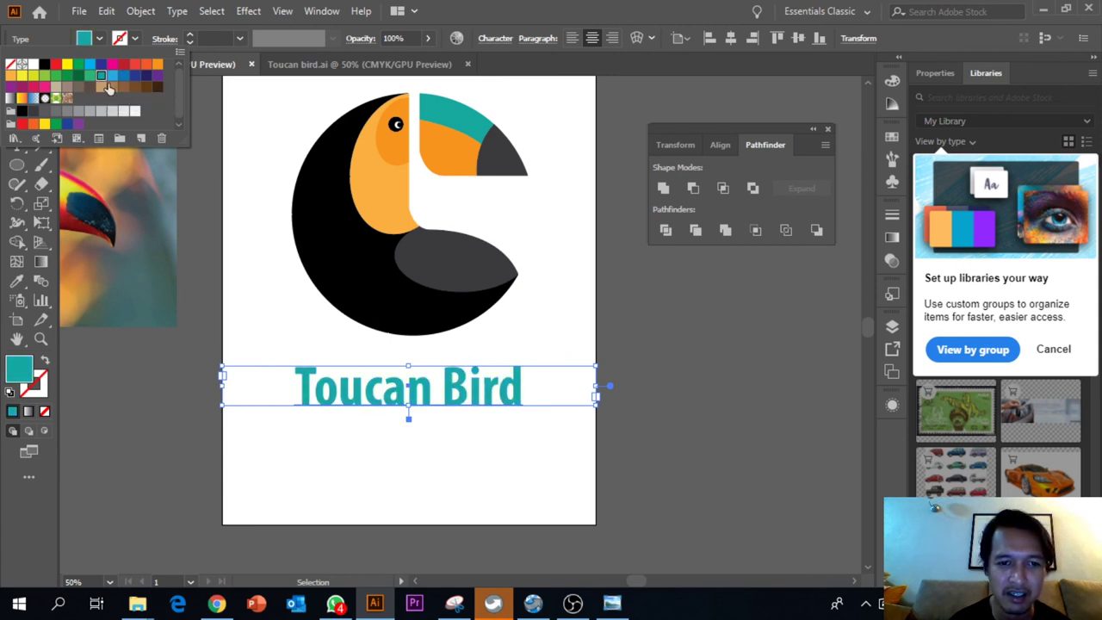
# Deselect and scroll around to review the finished teal-titled toucan logo.
pyautogui.click(658, 443)
pyautogui.scroll(-2, 658, 442)
pyautogui.scroll(5, 667, 441)
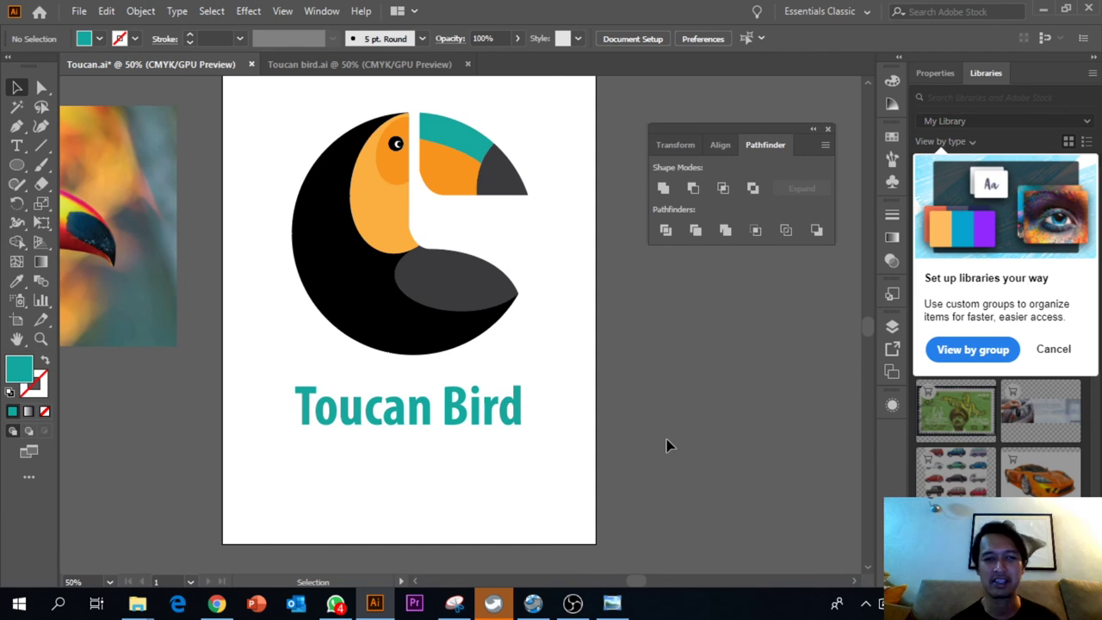
pyautogui.scroll(-6, 667, 441)
pyautogui.scroll(2, 661, 456)
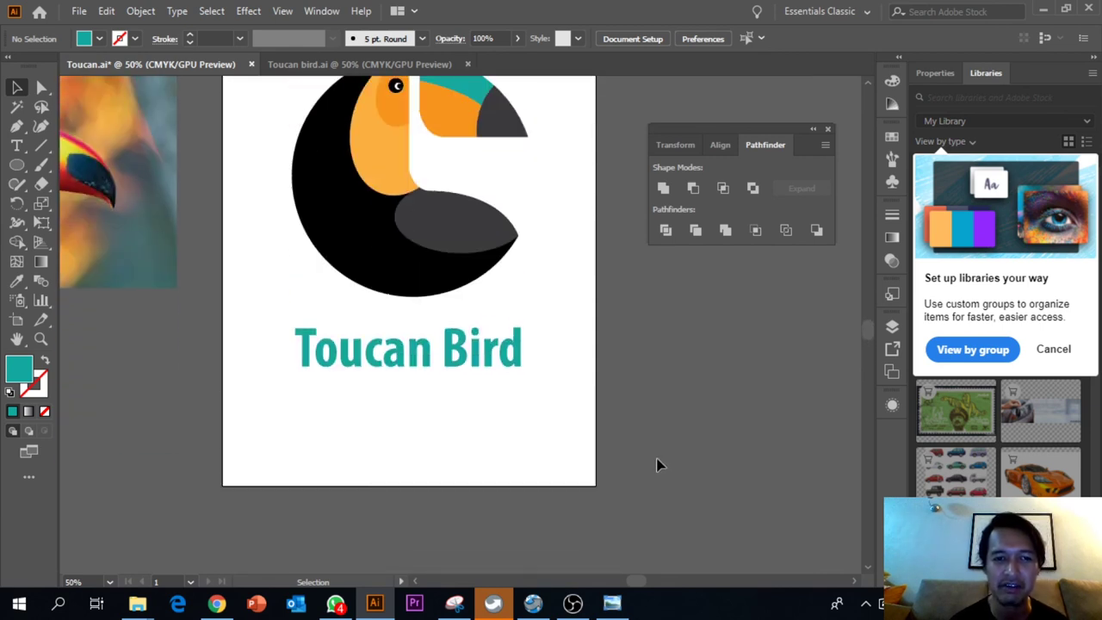
pyautogui.click(468, 369)
pyautogui.click(685, 422)
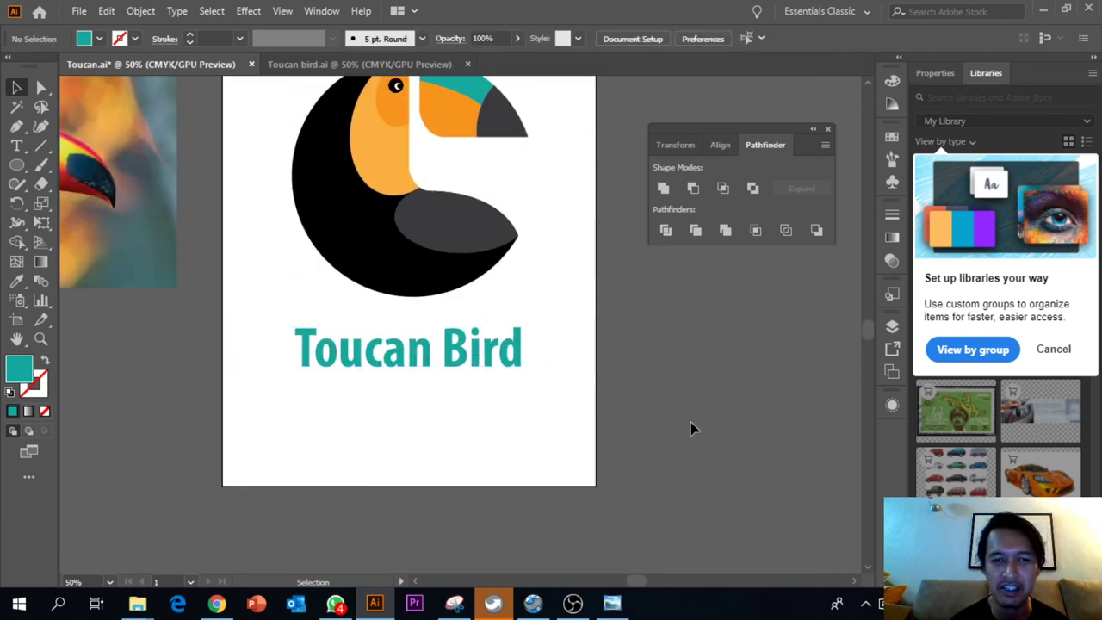
pyautogui.scroll(3, 691, 426)
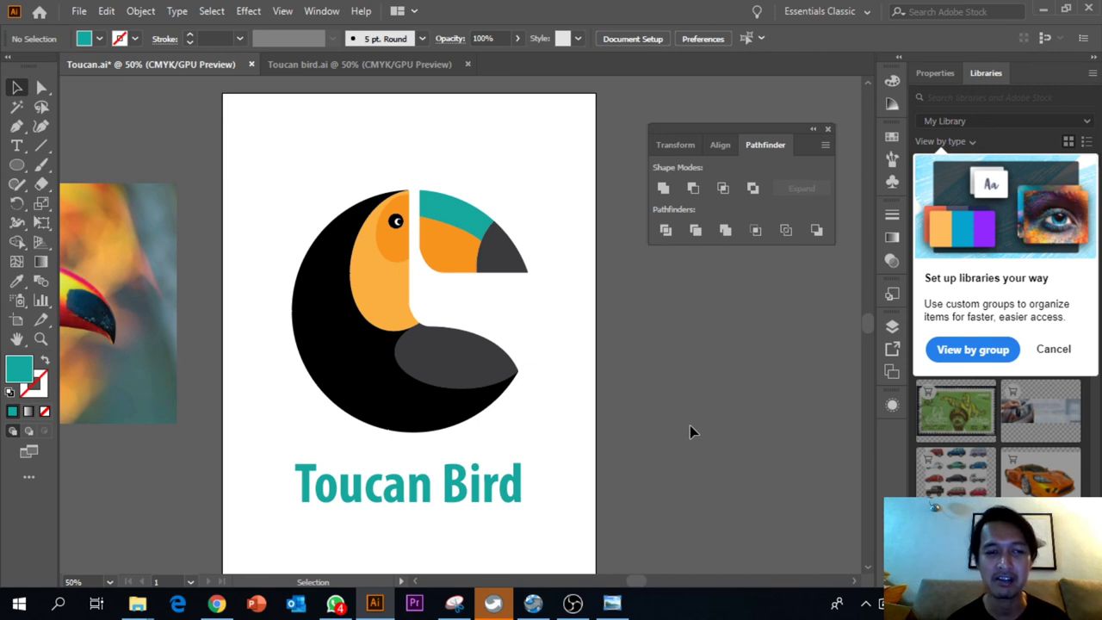
pyautogui.press('ctrl')
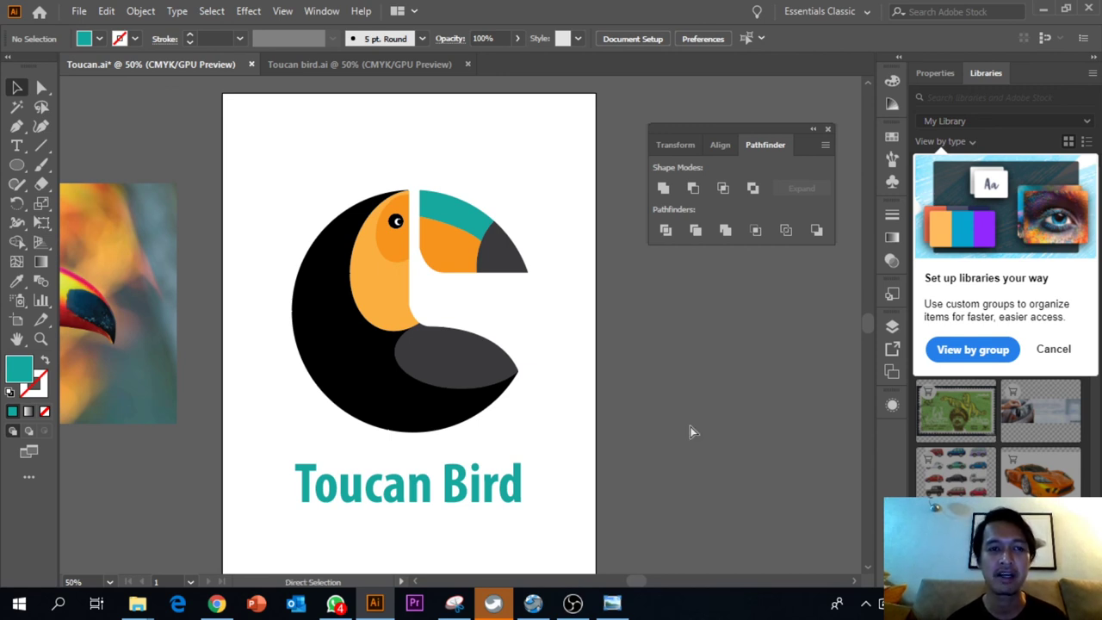
# Save the document as Toucan.ai.
pyautogui.hotkey('ctrl', 's')
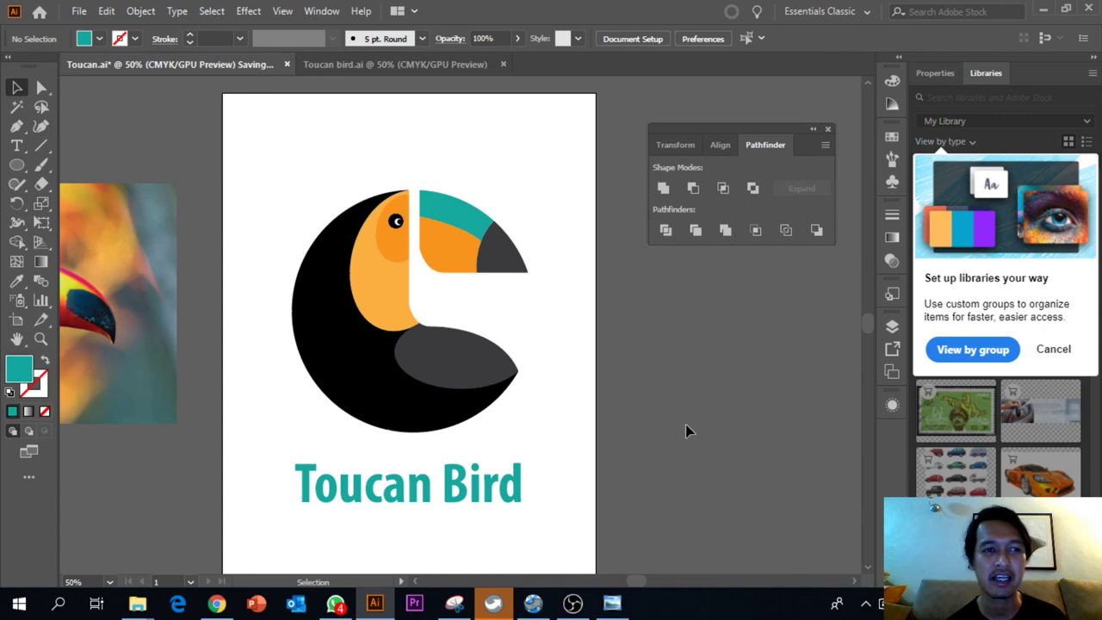
pyautogui.click(78, 10)
pyautogui.click(104, 161)
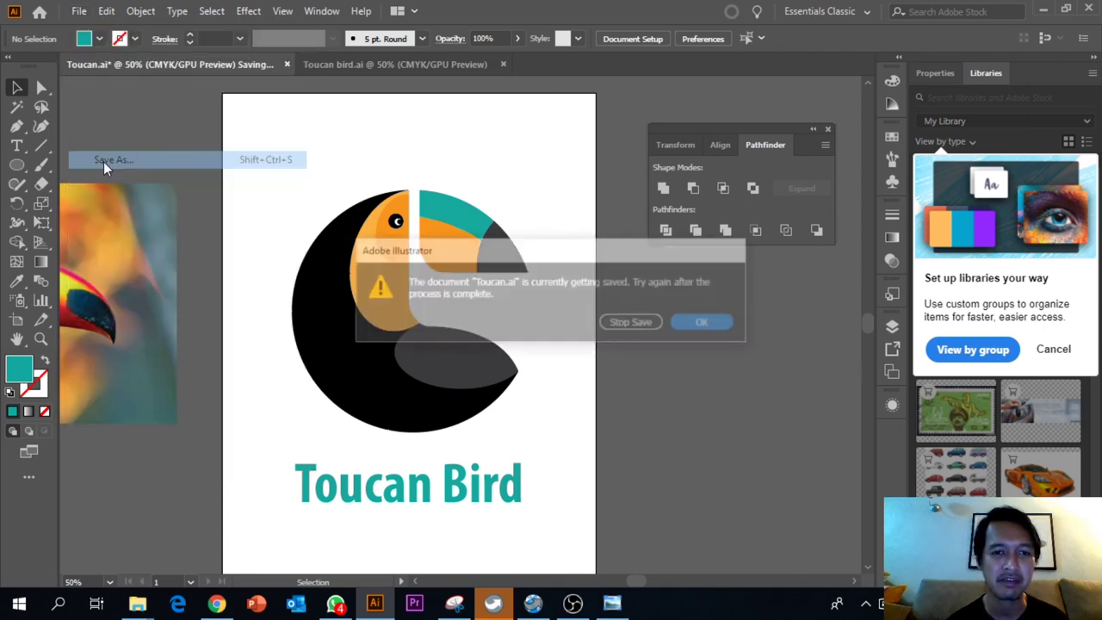
pyautogui.click(693, 326)
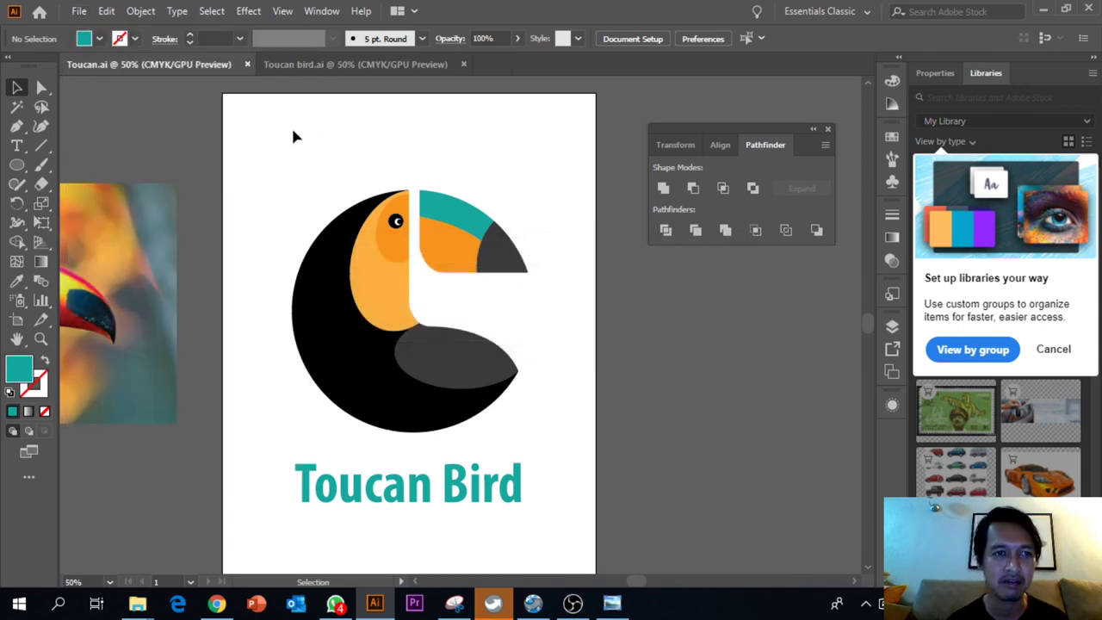
# Save a copy named Toucan as an Adobe PDF with default PDF options.
pyautogui.click(79, 11)
pyautogui.click(113, 159)
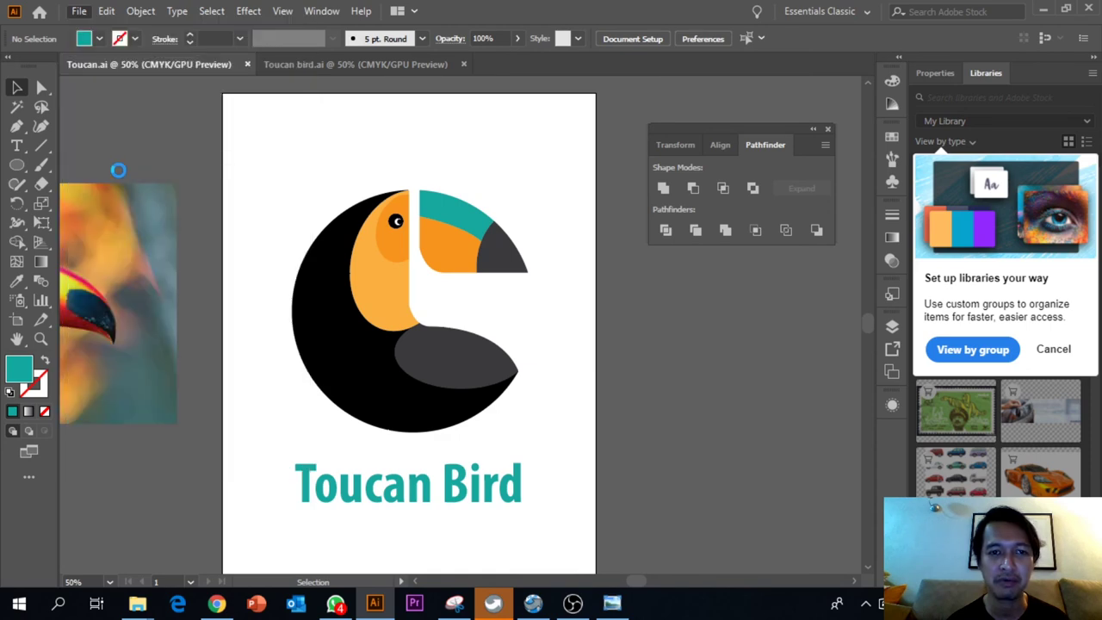
pyautogui.click(256, 324)
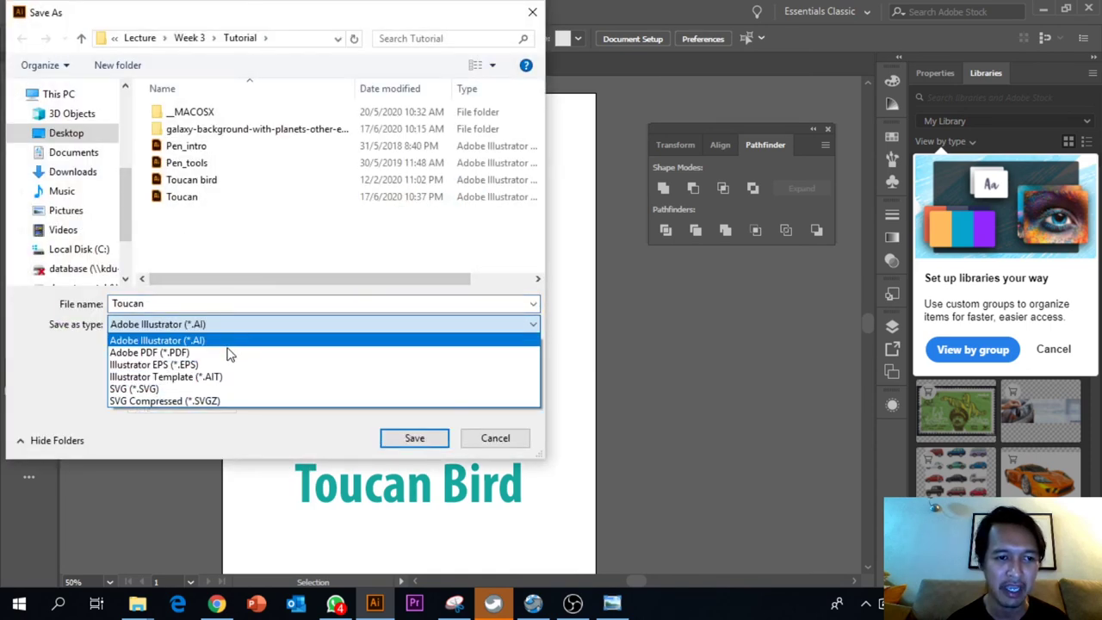
pyautogui.click(228, 350)
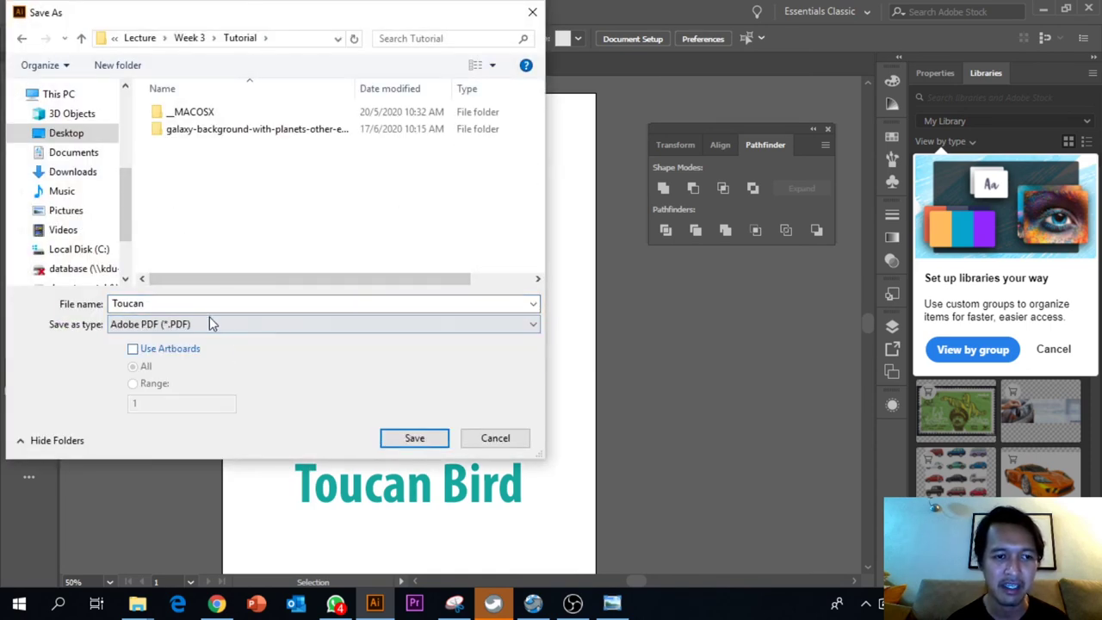
pyautogui.click(407, 436)
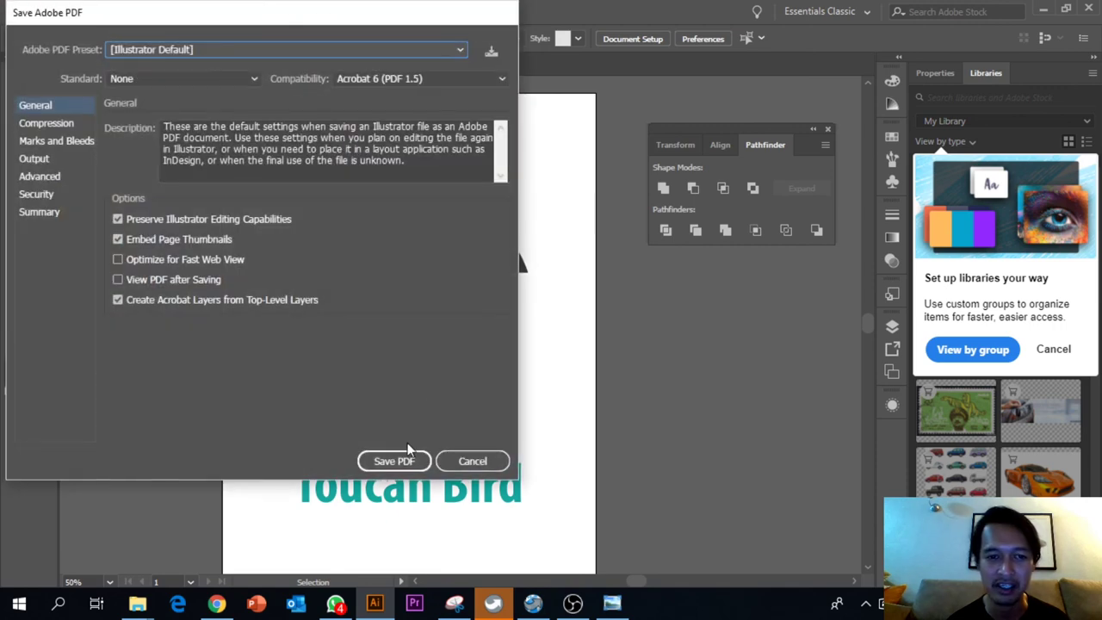
pyautogui.click(400, 457)
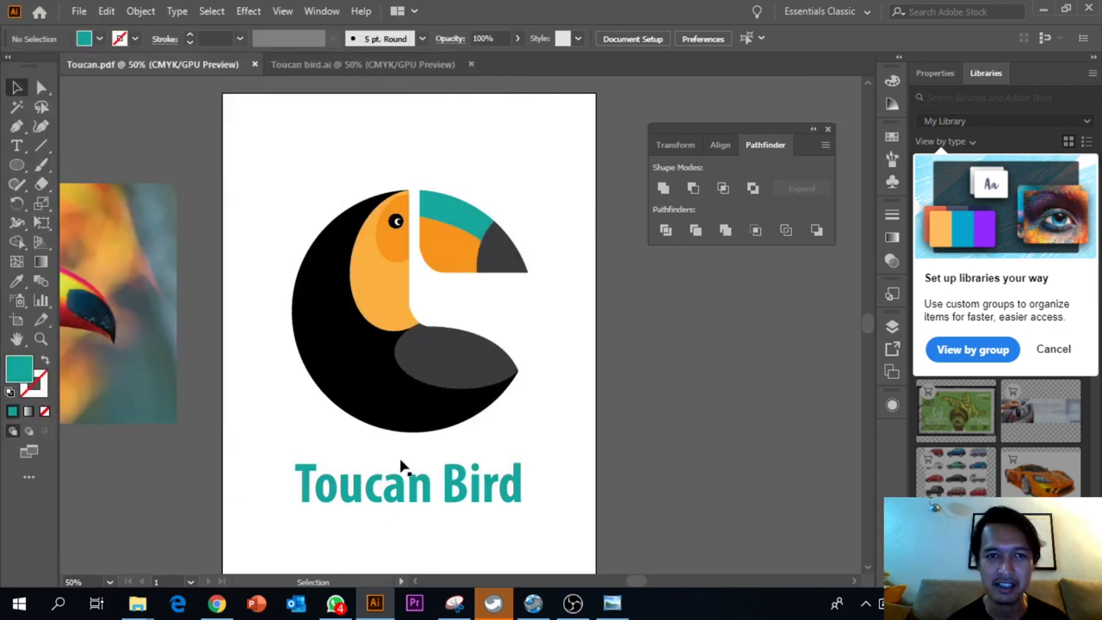